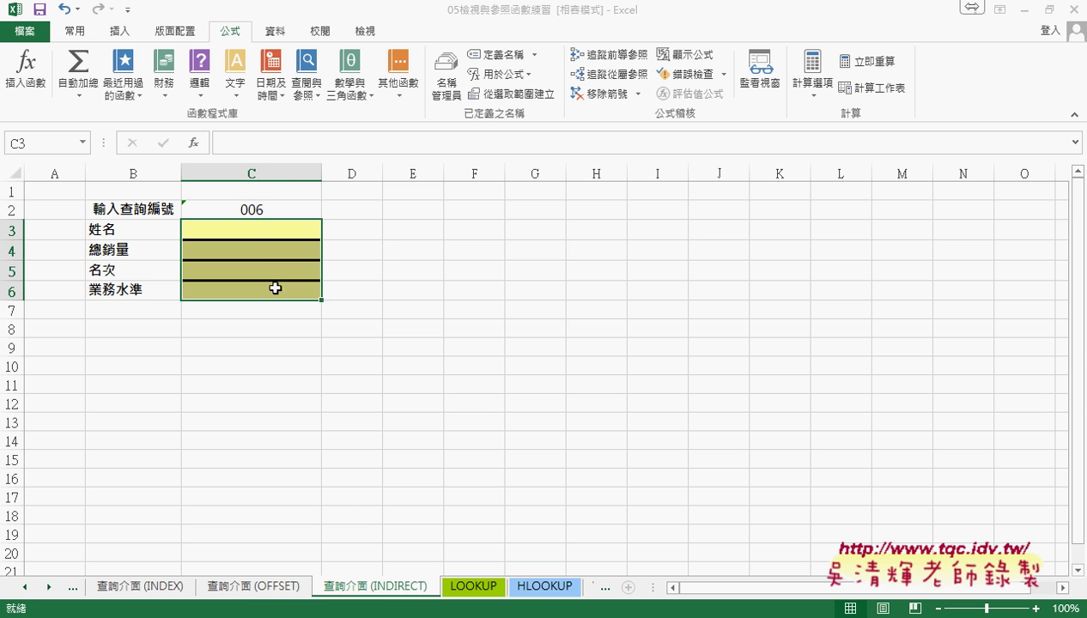
- Glance at the OFFSET sheet, then insert INDIRECT from the 檢視與參照 category into C3
{"action": "left_click", "coordinate": [261, 226]}
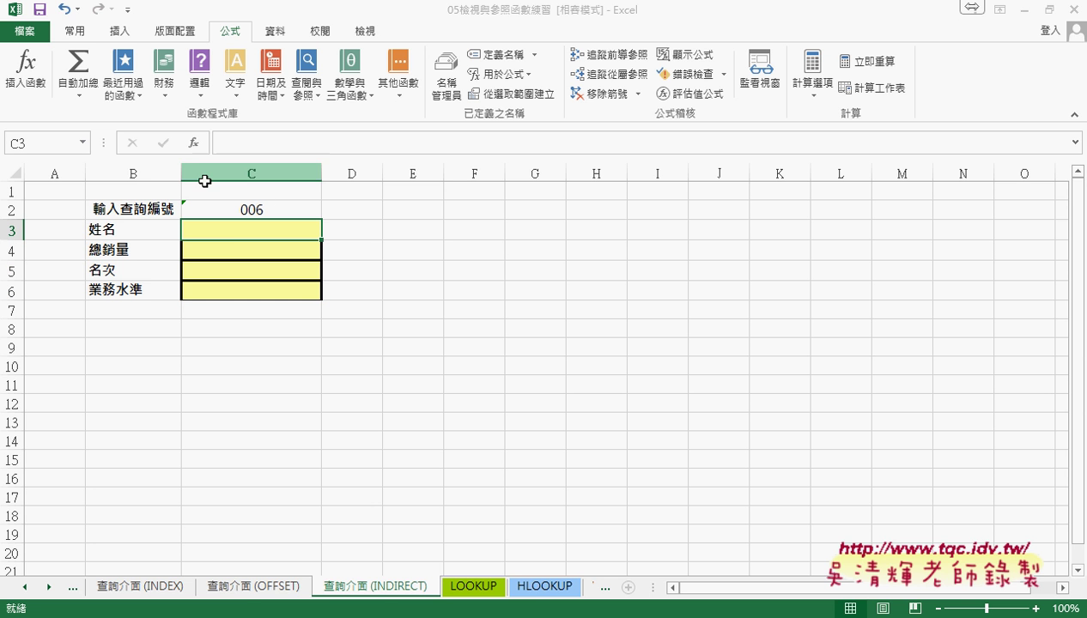
{"action": "left_click", "coordinate": [241, 591]}
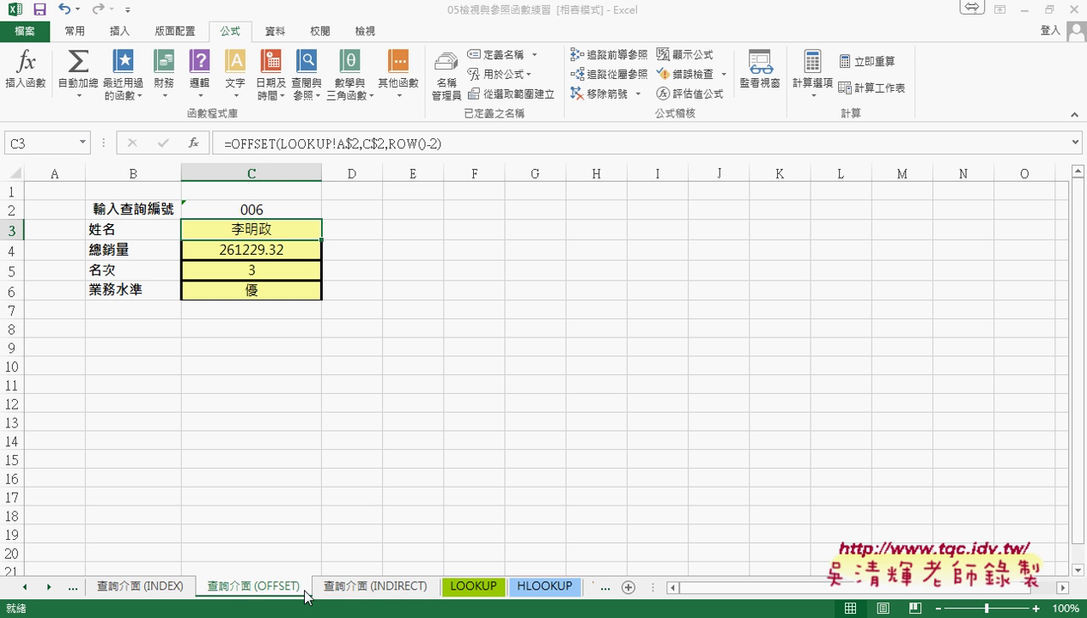
{"action": "left_click", "coordinate": [369, 590]}
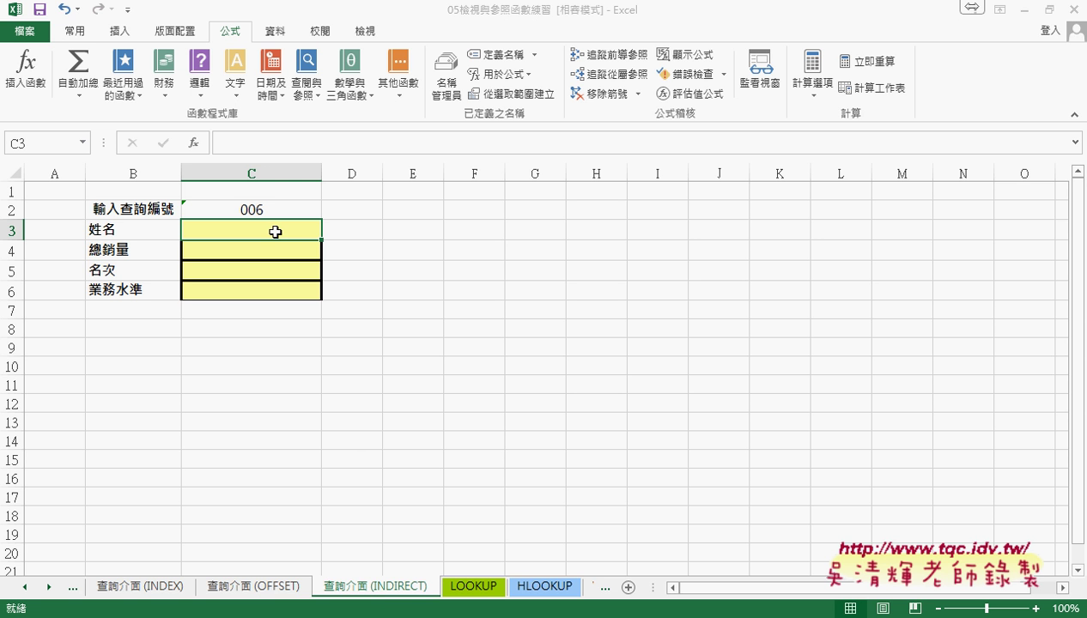
{"action": "left_click", "coordinate": [195, 144]}
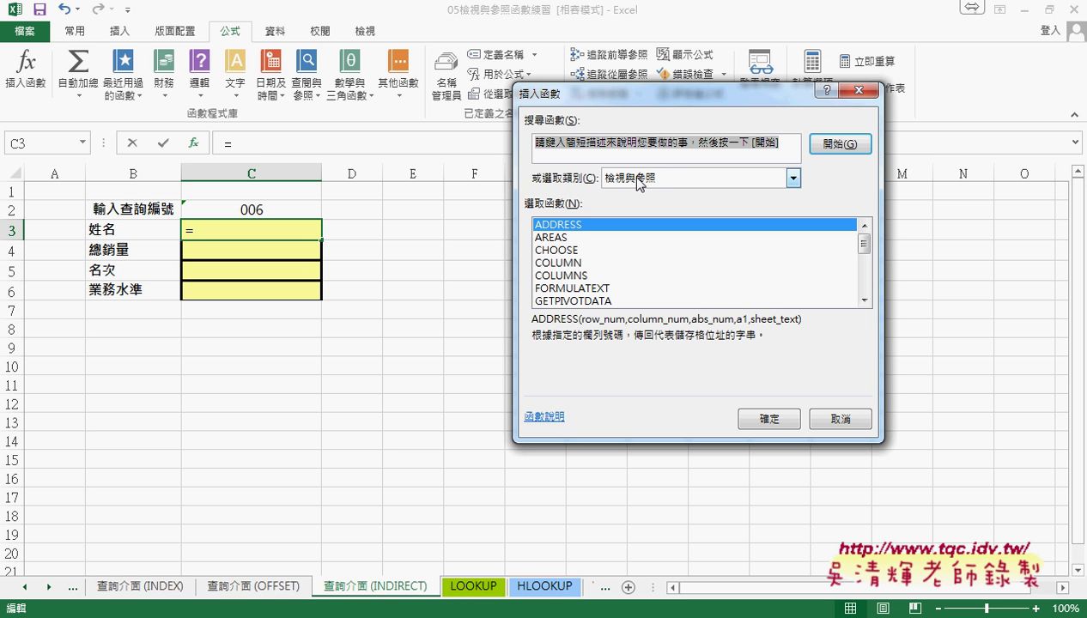
{"action": "left_click_drag", "start_coordinate": [863, 244], "coordinate": [865, 270]}
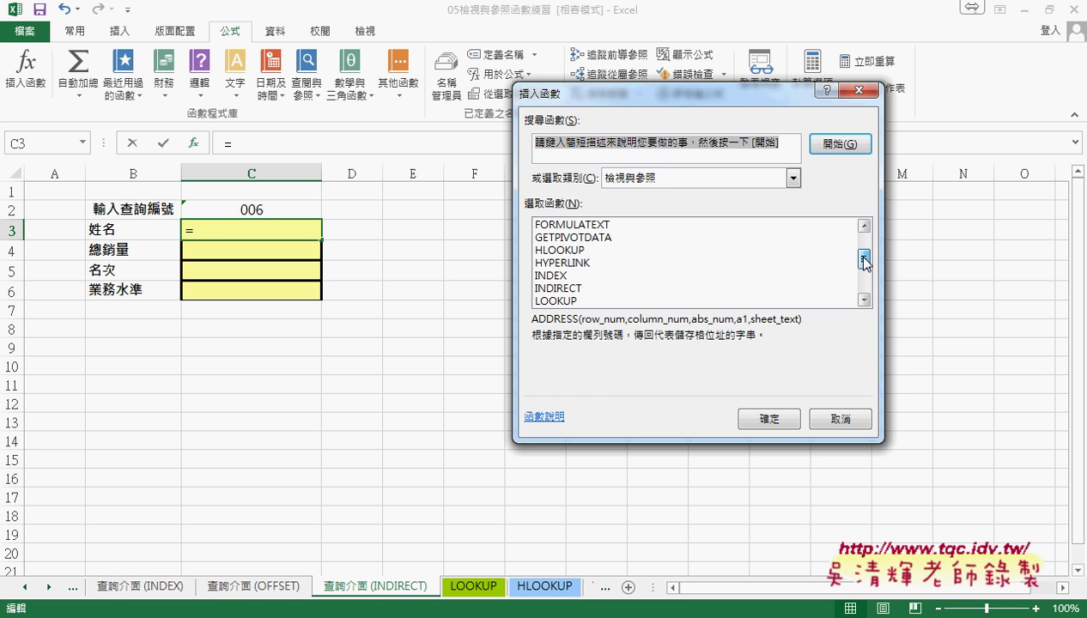
{"action": "left_click", "coordinate": [564, 262]}
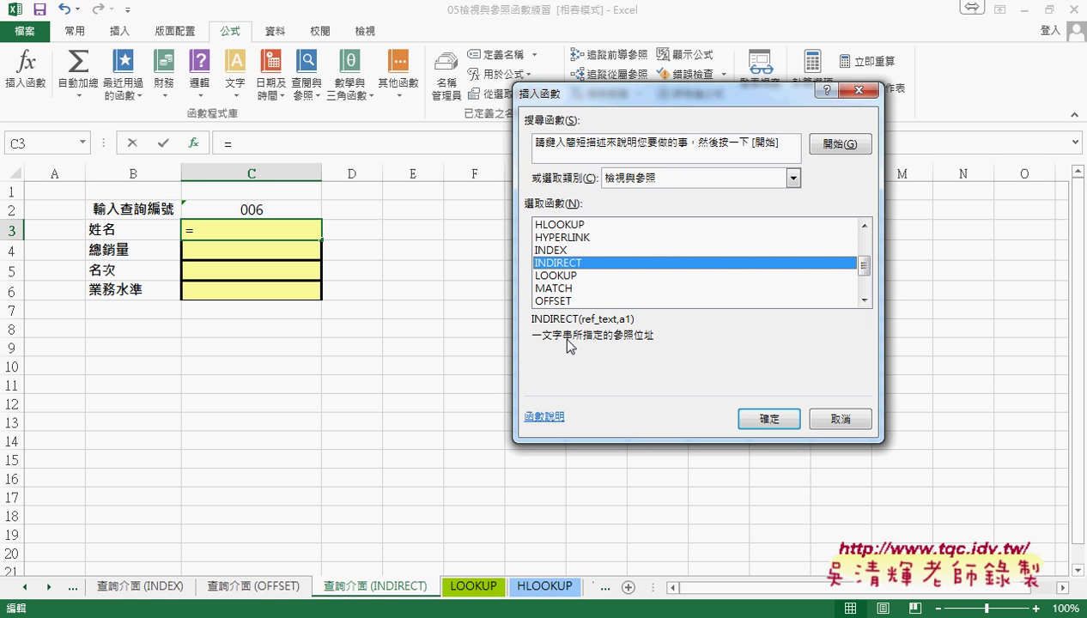
{"action": "left_click", "coordinate": [770, 419]}
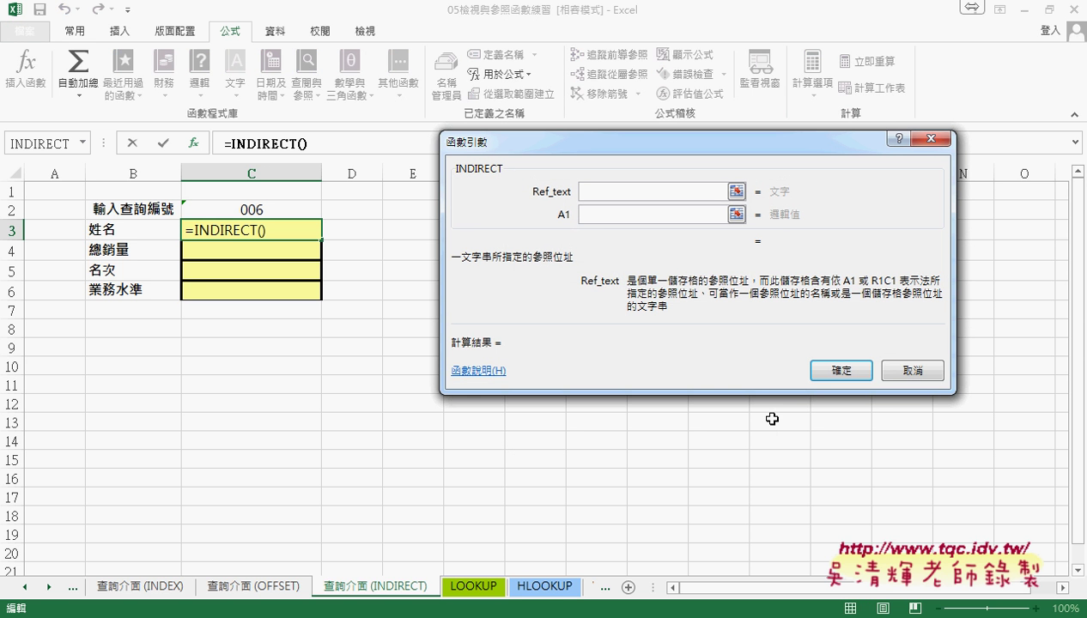
- Read the A1 argument's explanation in INDIRECT's dialog, then return to the Ref_text box
{"action": "left_click", "coordinate": [598, 215]}
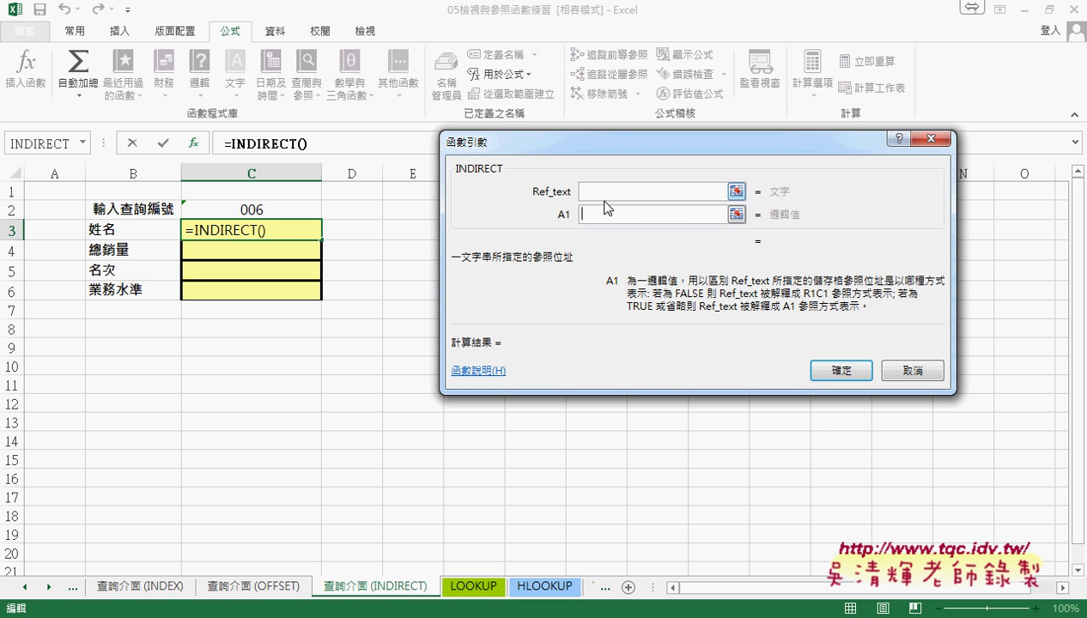
{"action": "left_click", "coordinate": [607, 194]}
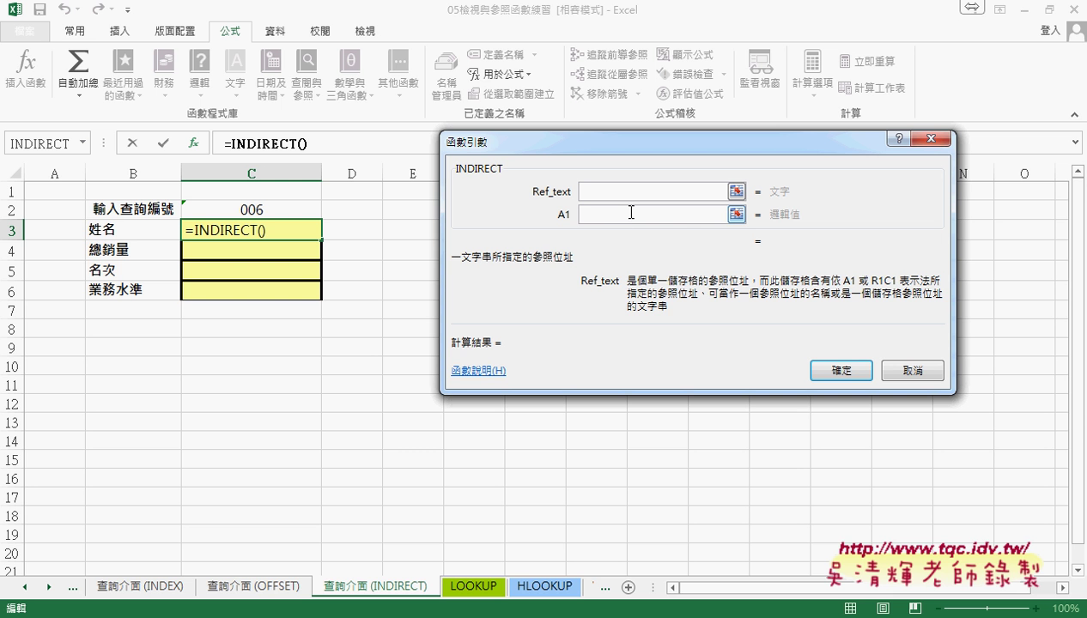
{"action": "left_click", "coordinate": [605, 216]}
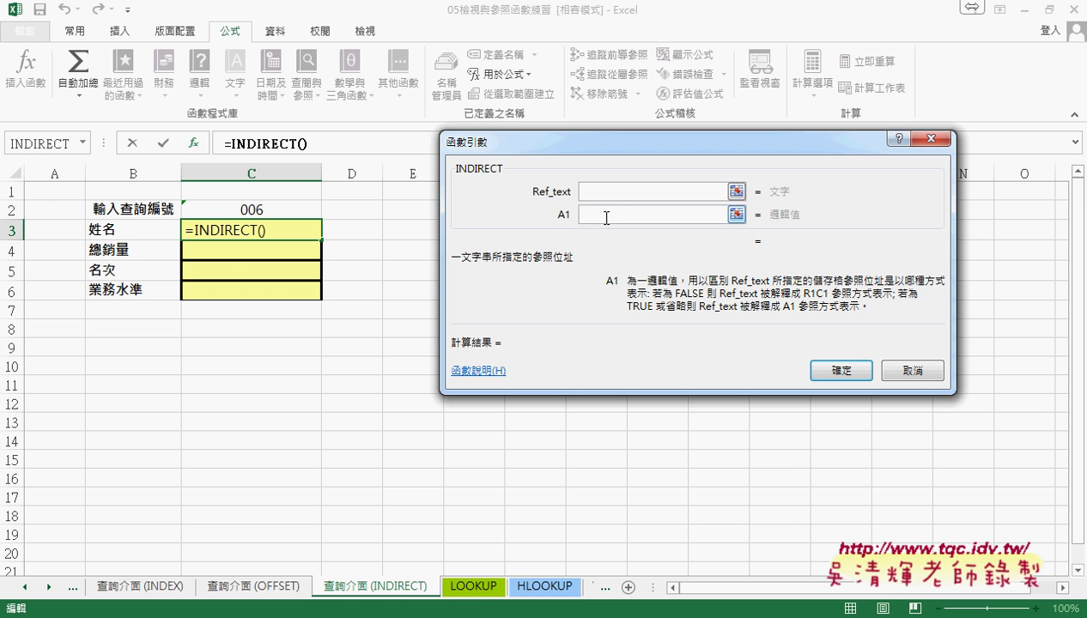
{"action": "left_click", "coordinate": [613, 193]}
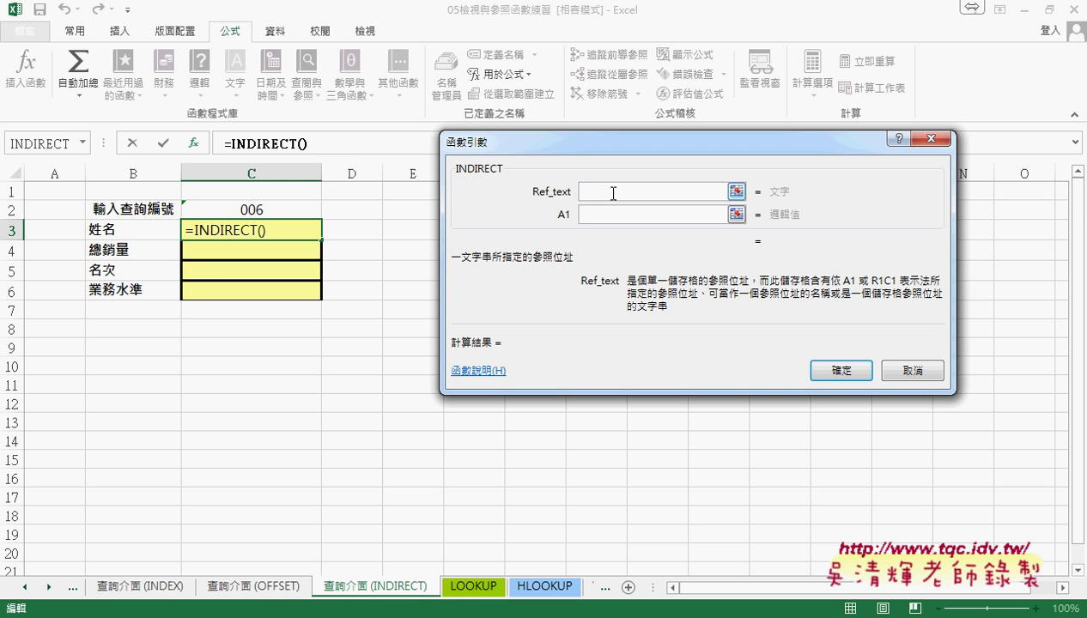
- Set Ref_text to the unquoted LOOKUP!B8 and confirm, leaving C3 showing #REF!
{"action": "left_click", "coordinate": [474, 587]}
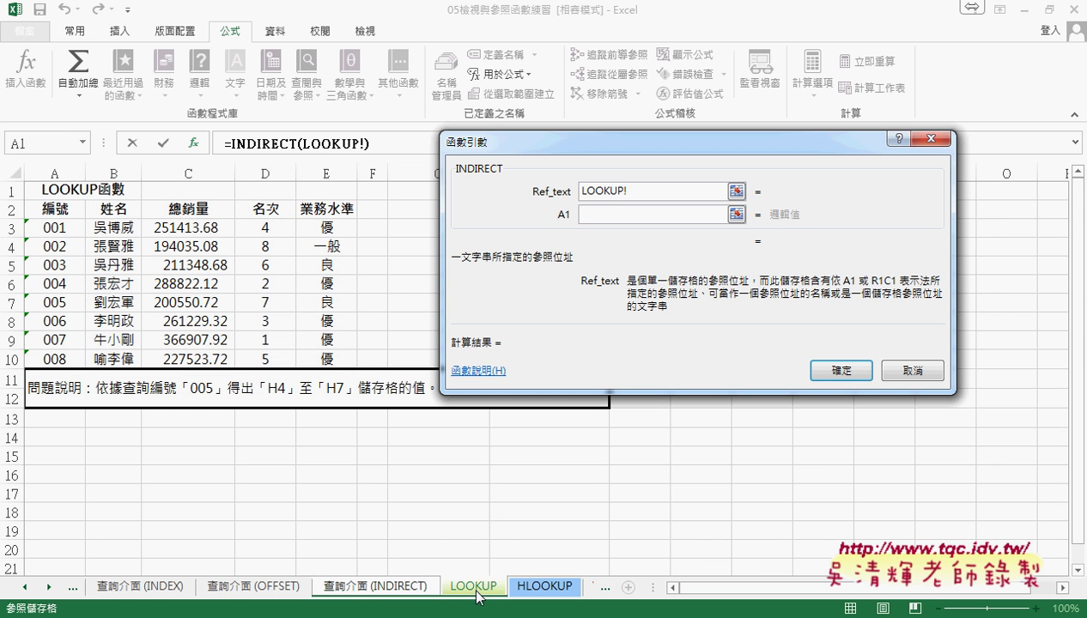
{"action": "left_click", "coordinate": [401, 588]}
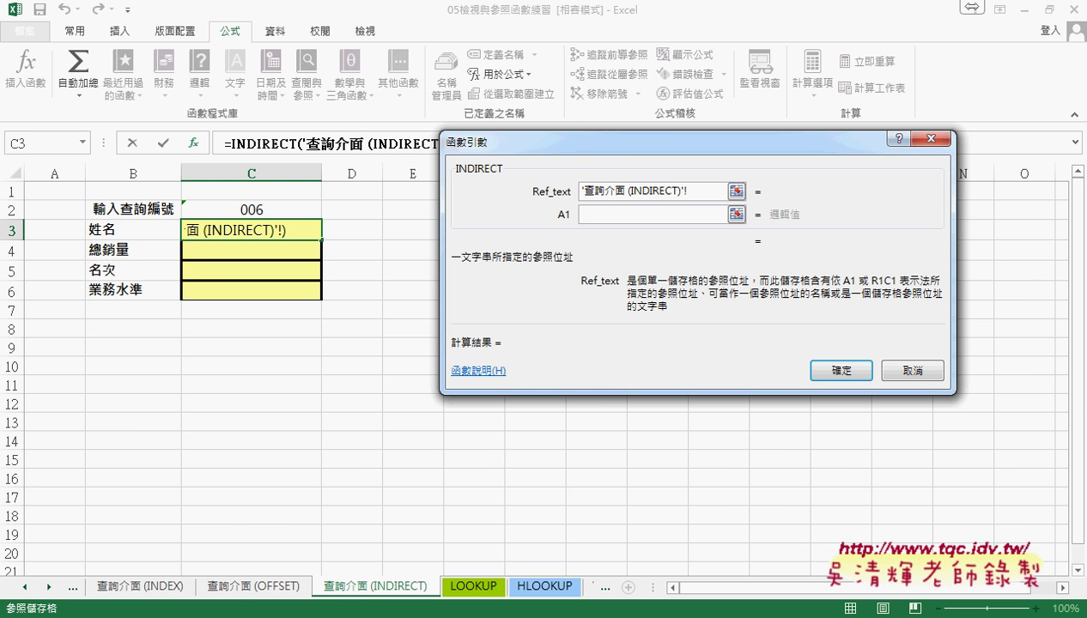
{"action": "left_click", "coordinate": [477, 591]}
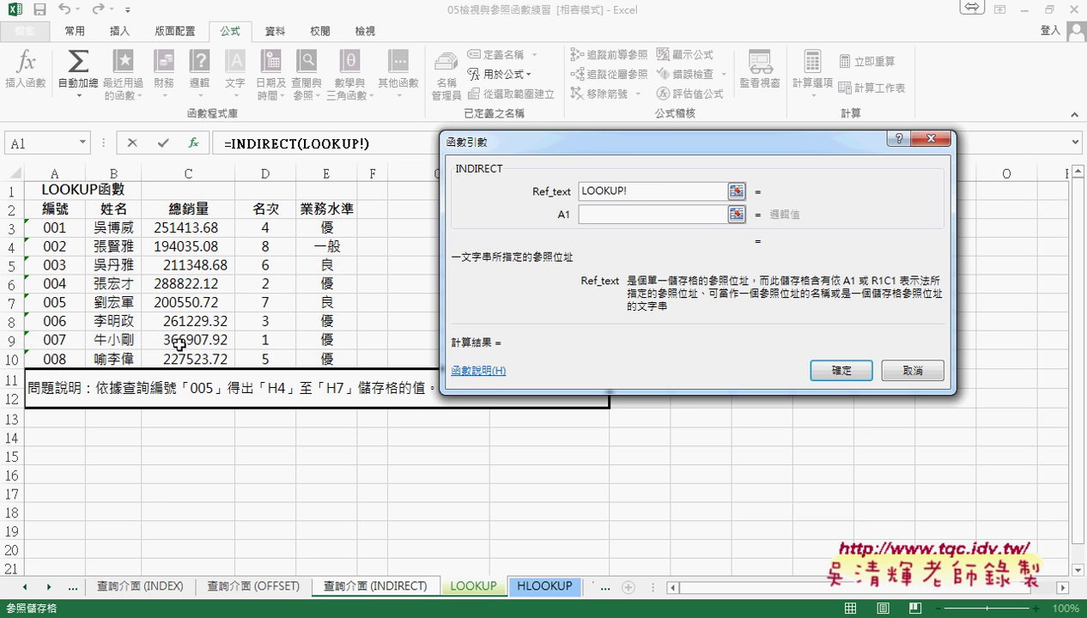
{"action": "left_click", "coordinate": [119, 326]}
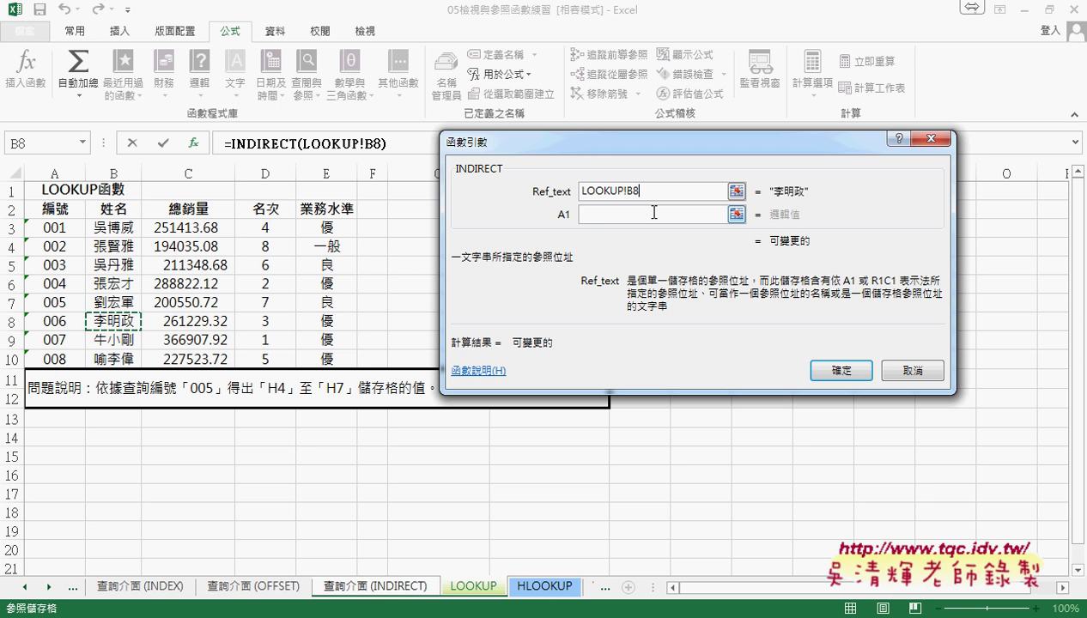
{"action": "left_click", "coordinate": [600, 216]}
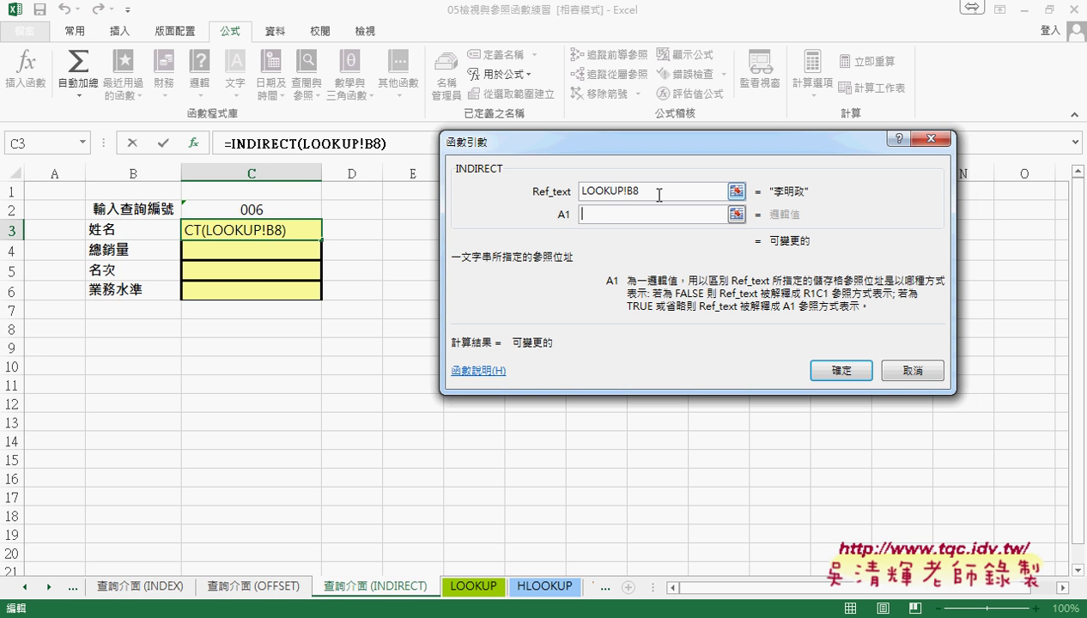
{"action": "left_click", "coordinate": [830, 375]}
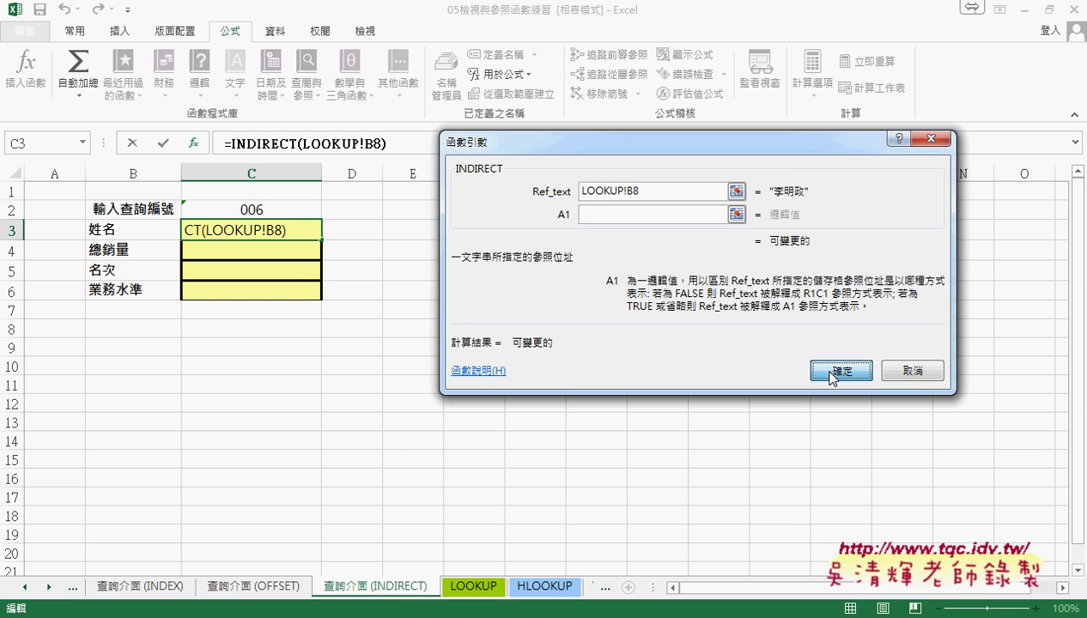
{"action": "left_click", "coordinate": [830, 374]}
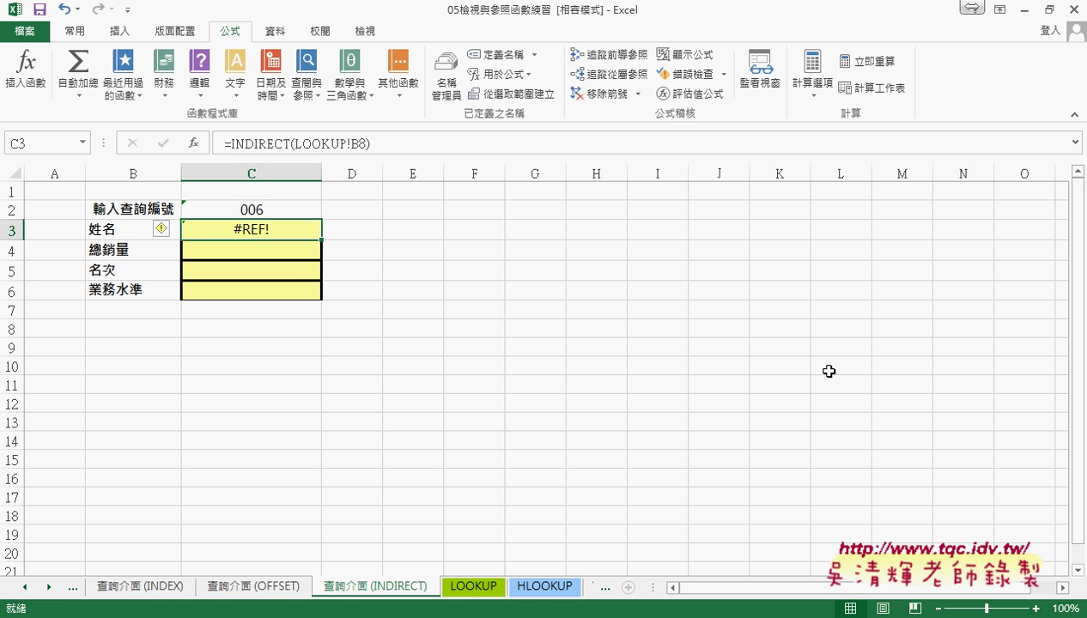
- Reopen C3's INDIRECT arguments and wrap the reference as "LOOKUP!B8" in quotes
{"action": "left_click", "coordinate": [254, 143]}
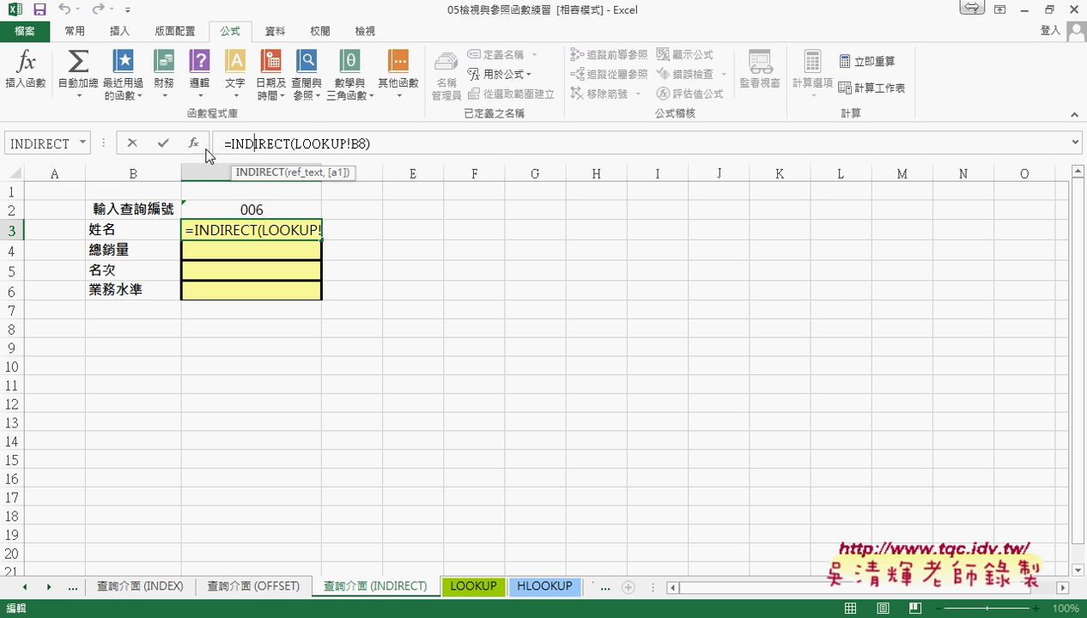
{"action": "left_click", "coordinate": [195, 144]}
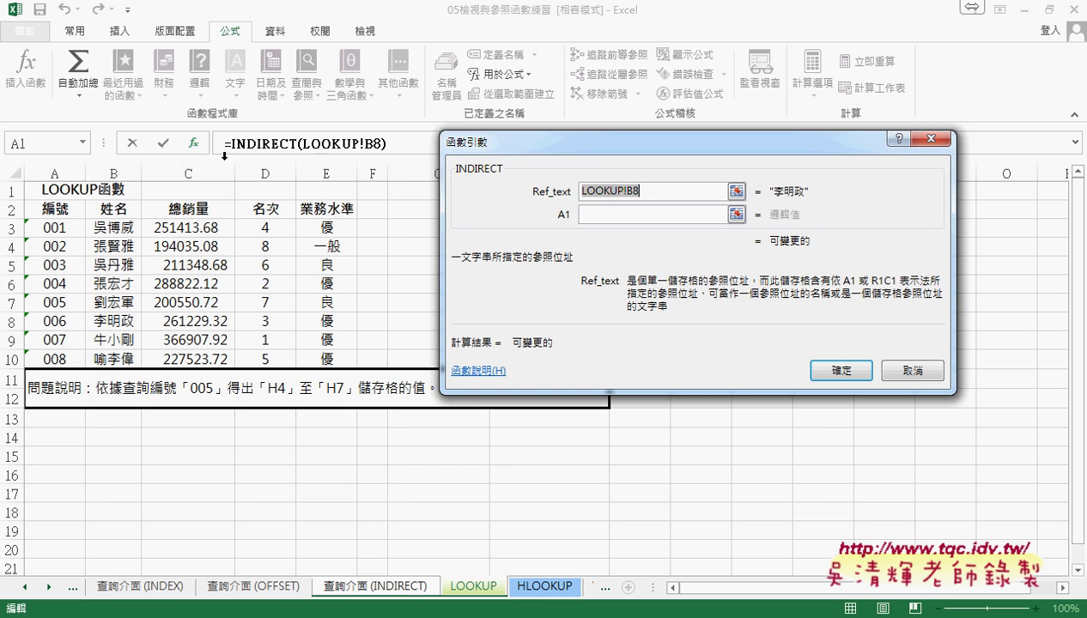
{"action": "left_click", "coordinate": [584, 192]}
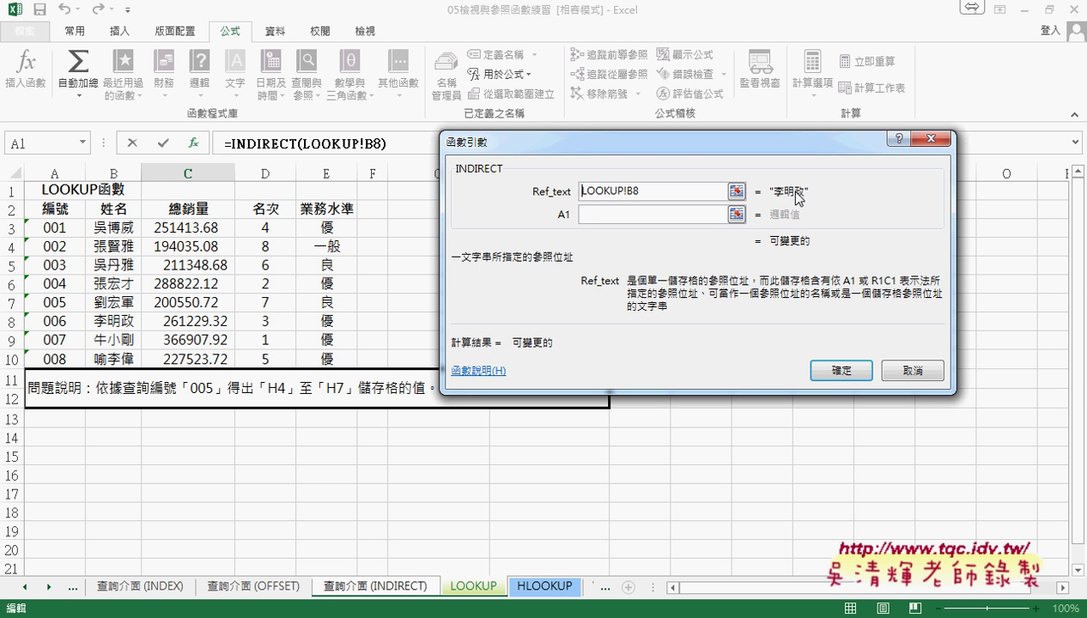
{"action": "type", "text": "\""}
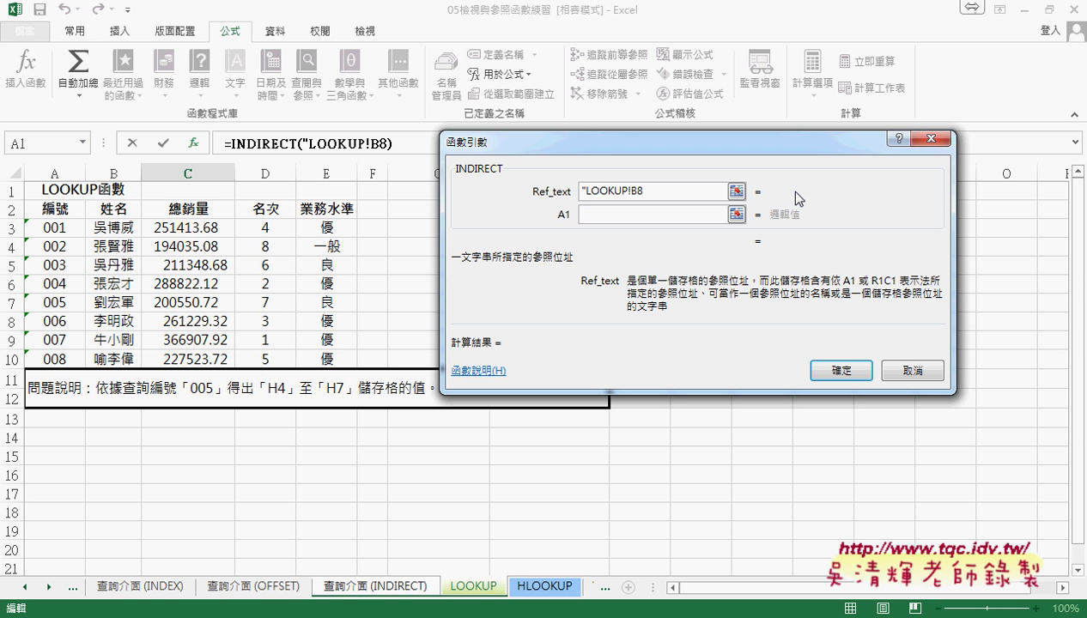
{"action": "key", "text": "End"}
{"action": "type", "text": "\""}
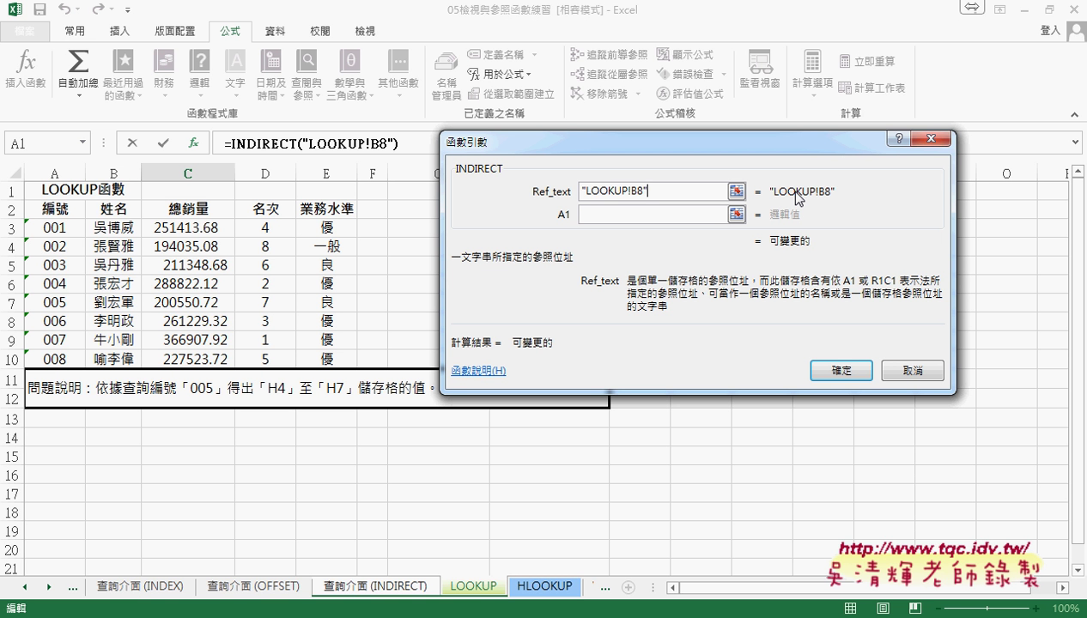
{"action": "left_click", "coordinate": [839, 370]}
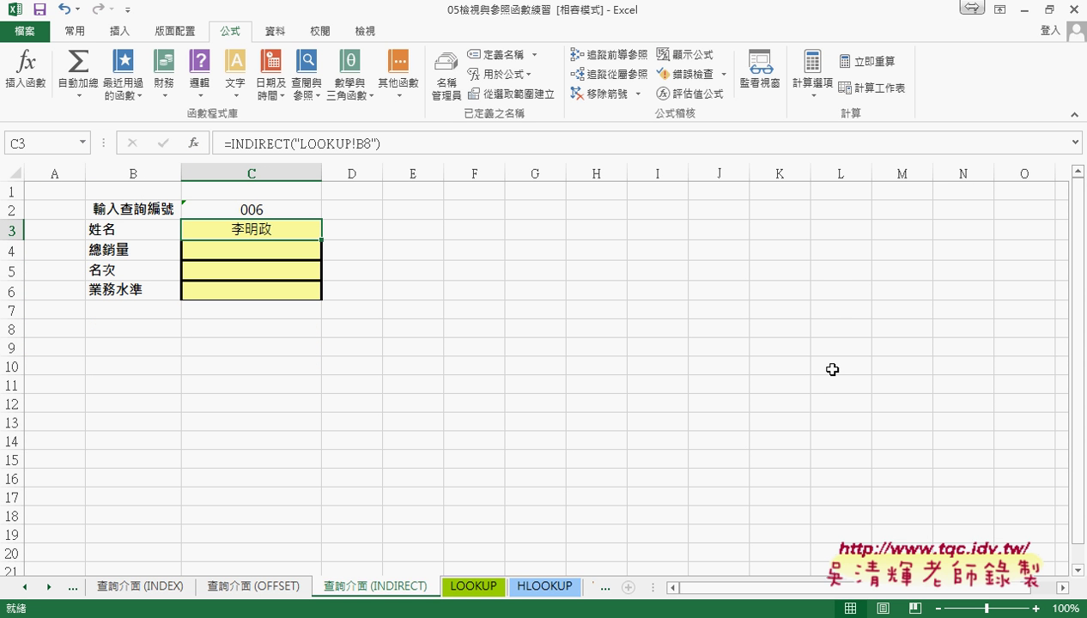
- Inspect the B8 cell address in C3's formula and commit it unchanged
{"action": "left_click_drag", "start_coordinate": [299, 144], "coordinate": [372, 144]}
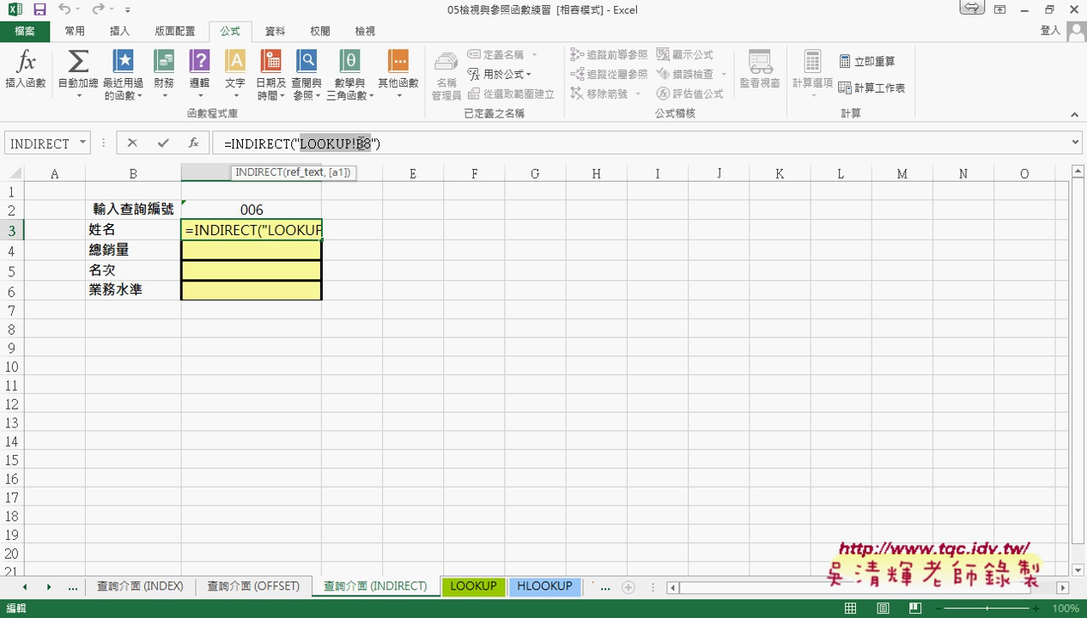
{"action": "left_click", "coordinate": [362, 144]}
{"action": "left_click_drag", "start_coordinate": [357, 144], "coordinate": [372, 142]}
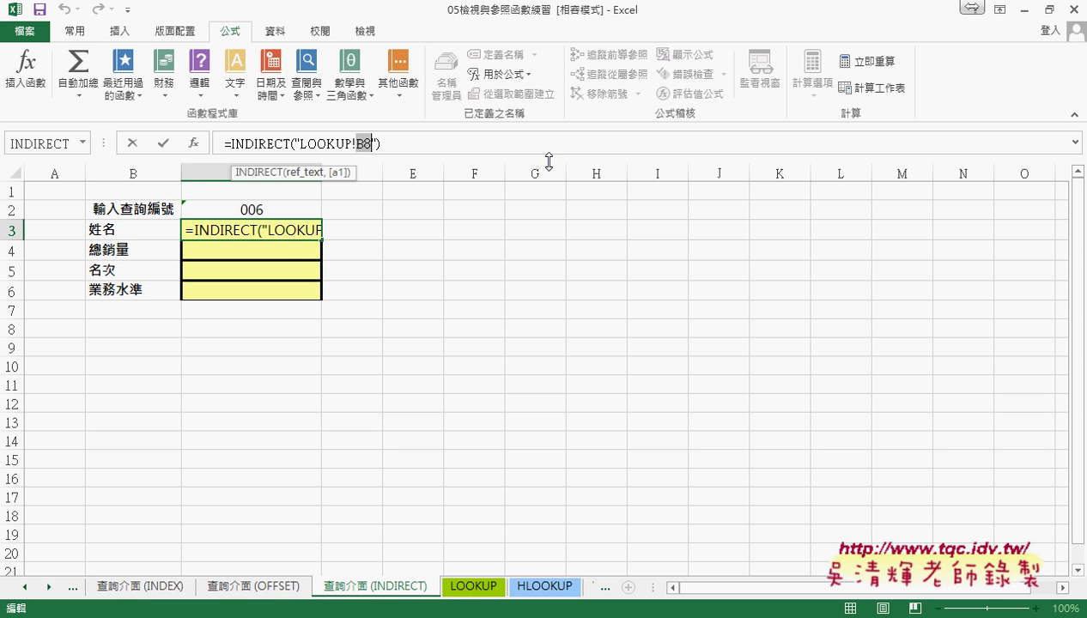
{"action": "left_click", "coordinate": [163, 143]}
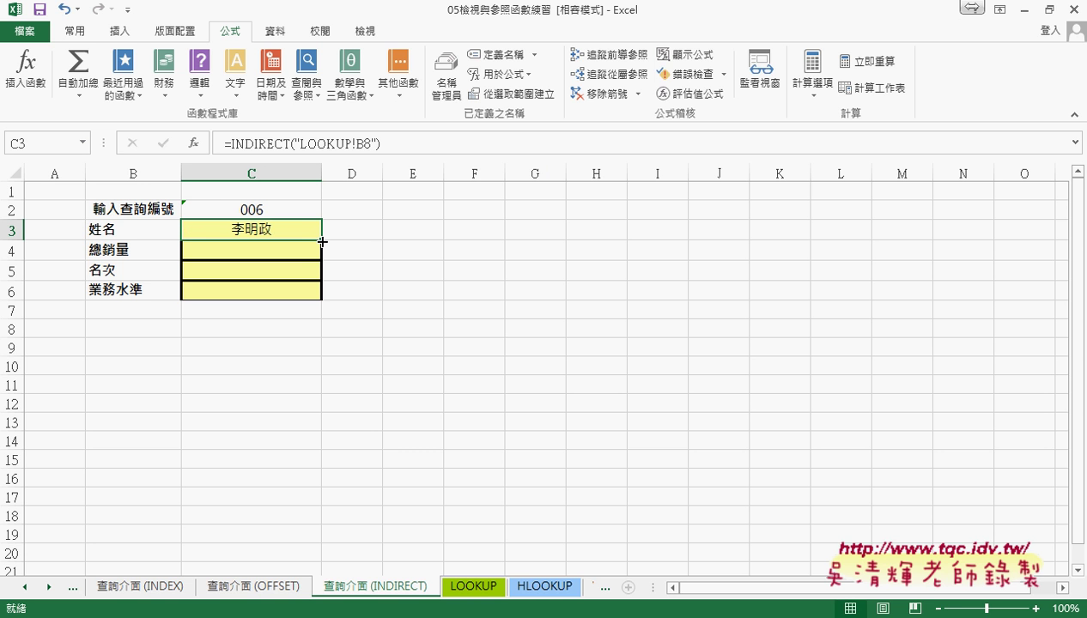
- Fill C3's formula down to C6 and recheck its B8 reference
{"action": "left_click_drag", "start_coordinate": [322, 242], "coordinate": [320, 297]}
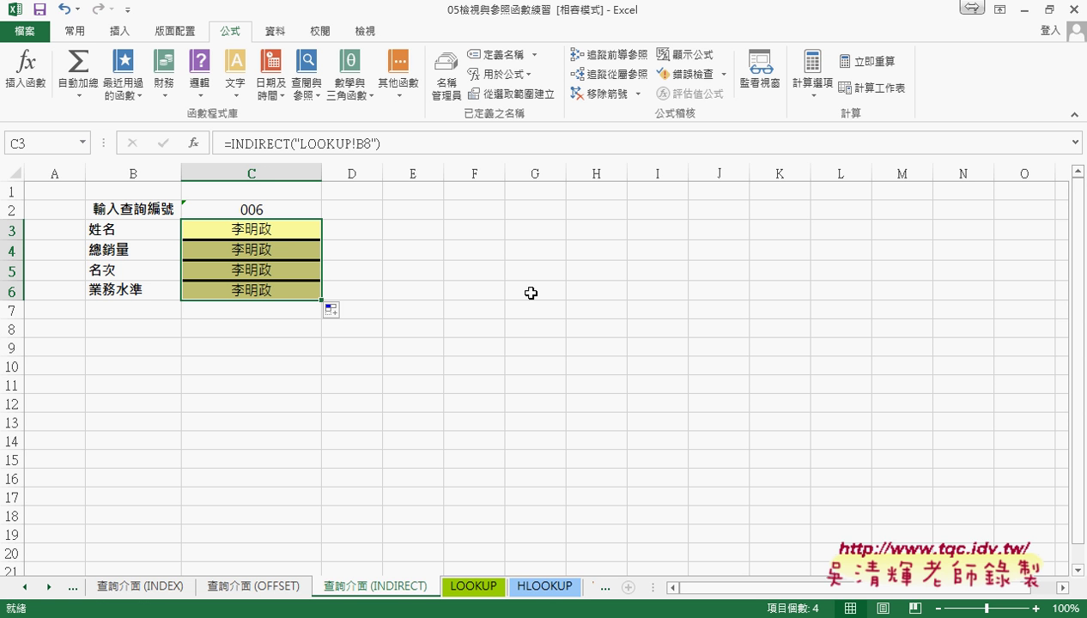
{"action": "left_click", "coordinate": [359, 143]}
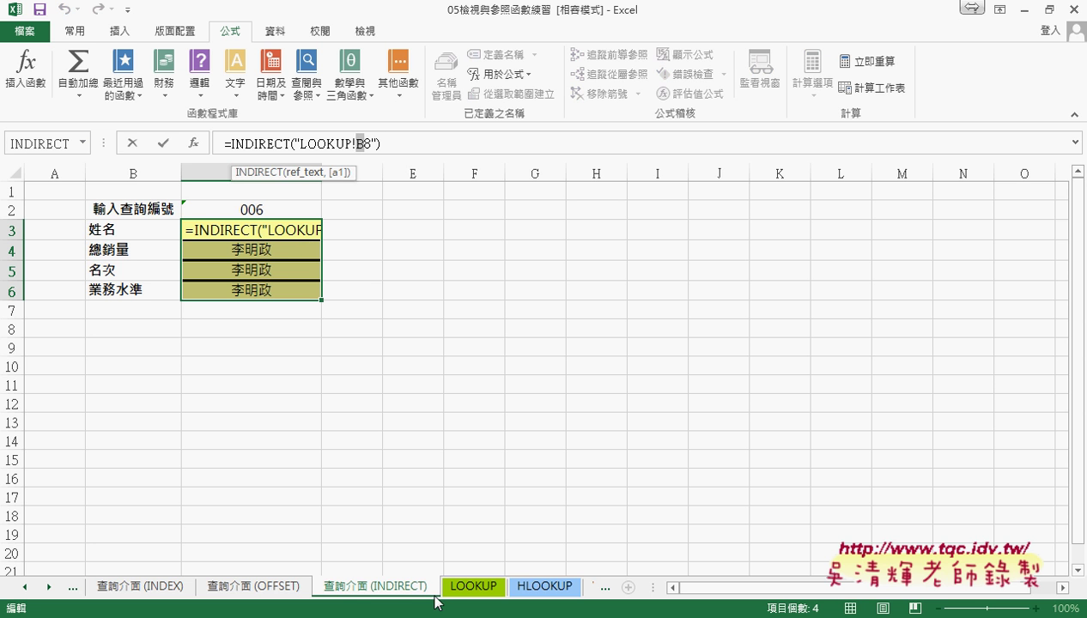
{"action": "left_click", "coordinate": [128, 144]}
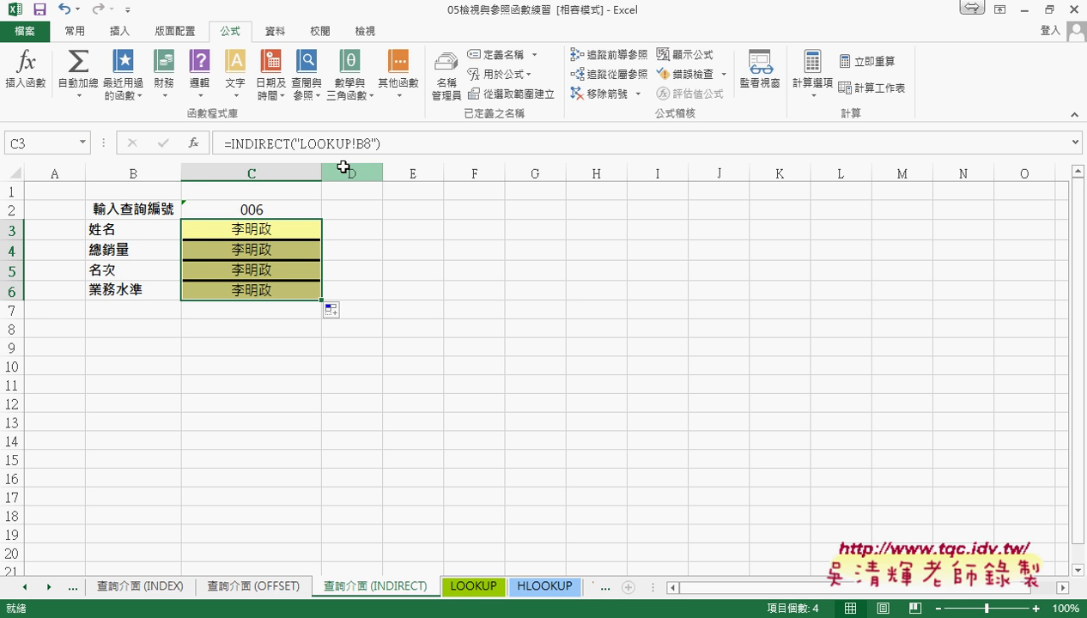
- Change the references in C4, C5 and C6 to LOOKUP!C8, LOOKUP!D8 and LOOKUP!E8
{"action": "left_click", "coordinate": [285, 249]}
{"action": "left_click", "coordinate": [359, 143]}
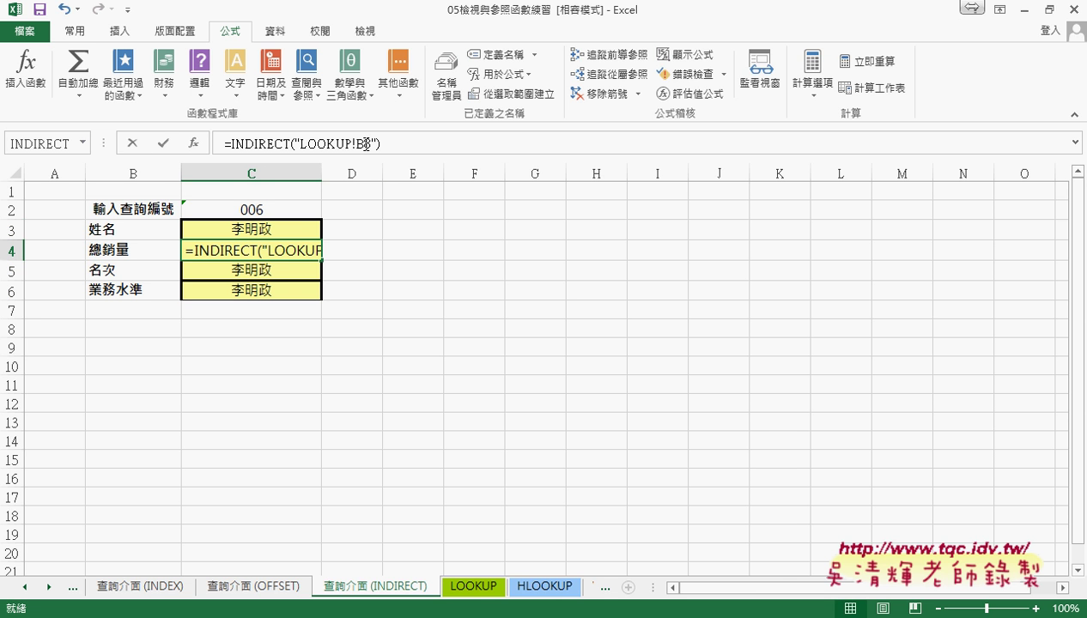
{"action": "type", "text": "C"}
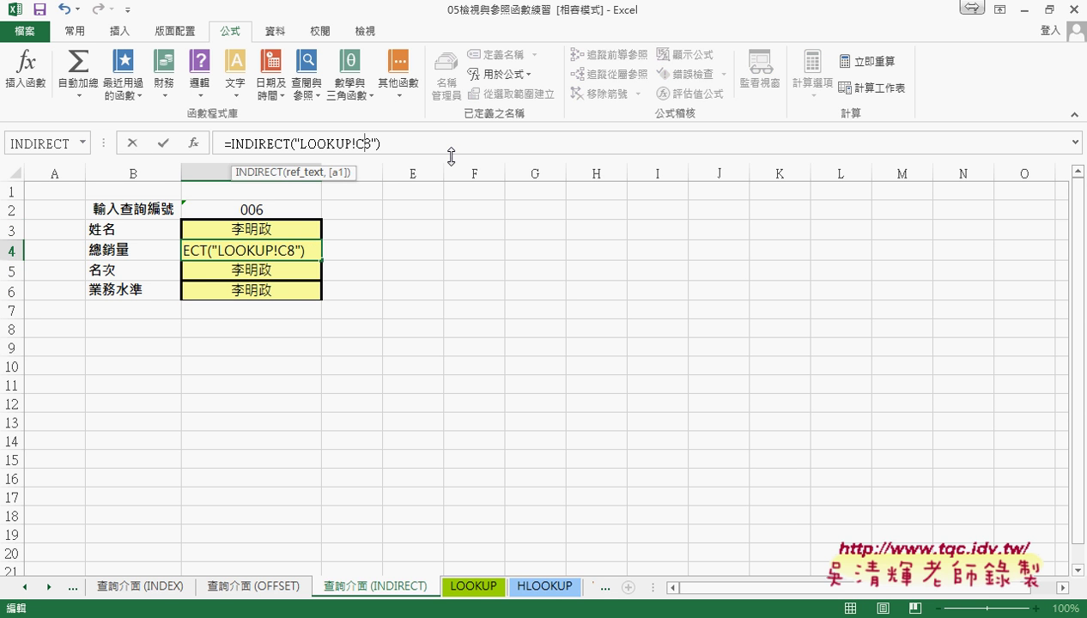
{"action": "key", "text": "Return"}
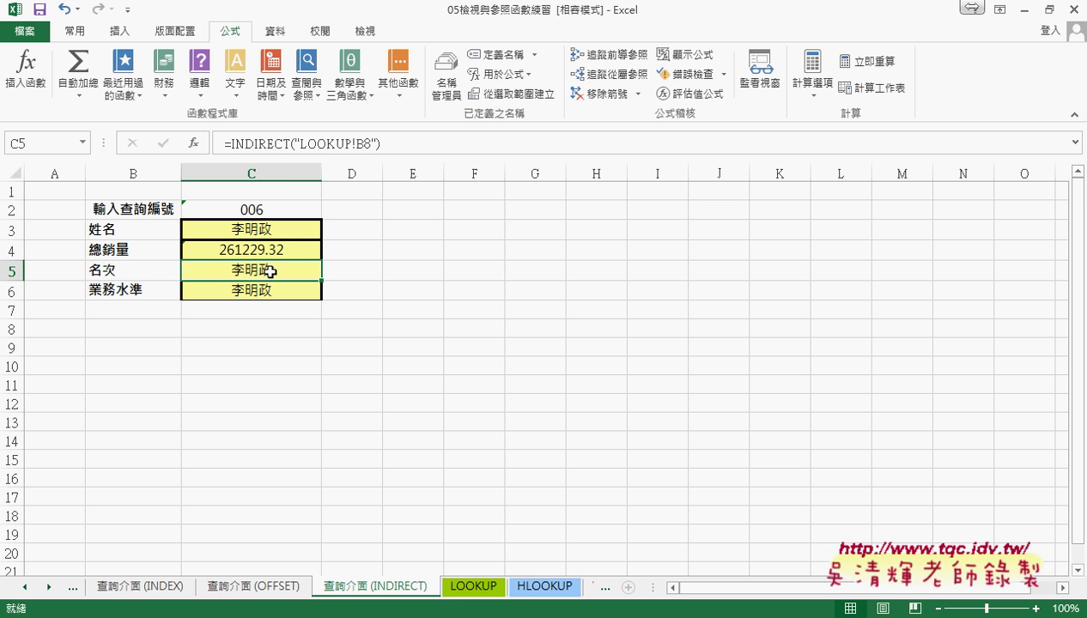
{"action": "left_click", "coordinate": [357, 144]}
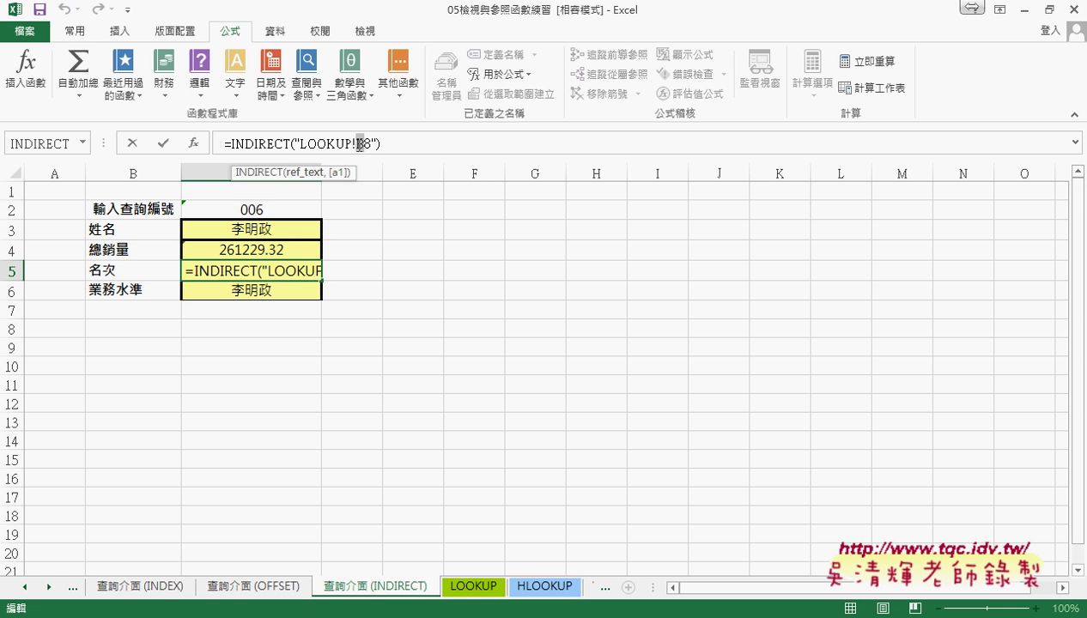
{"action": "type", "text": "D"}
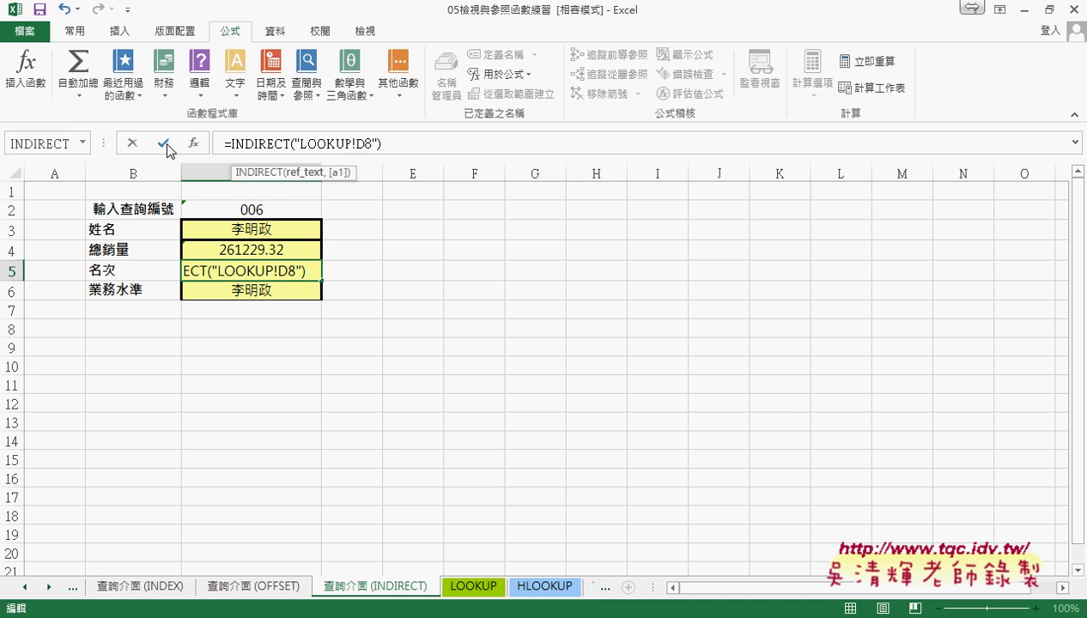
{"action": "left_click", "coordinate": [163, 143]}
{"action": "left_click", "coordinate": [266, 292]}
{"action": "left_click", "coordinate": [357, 144]}
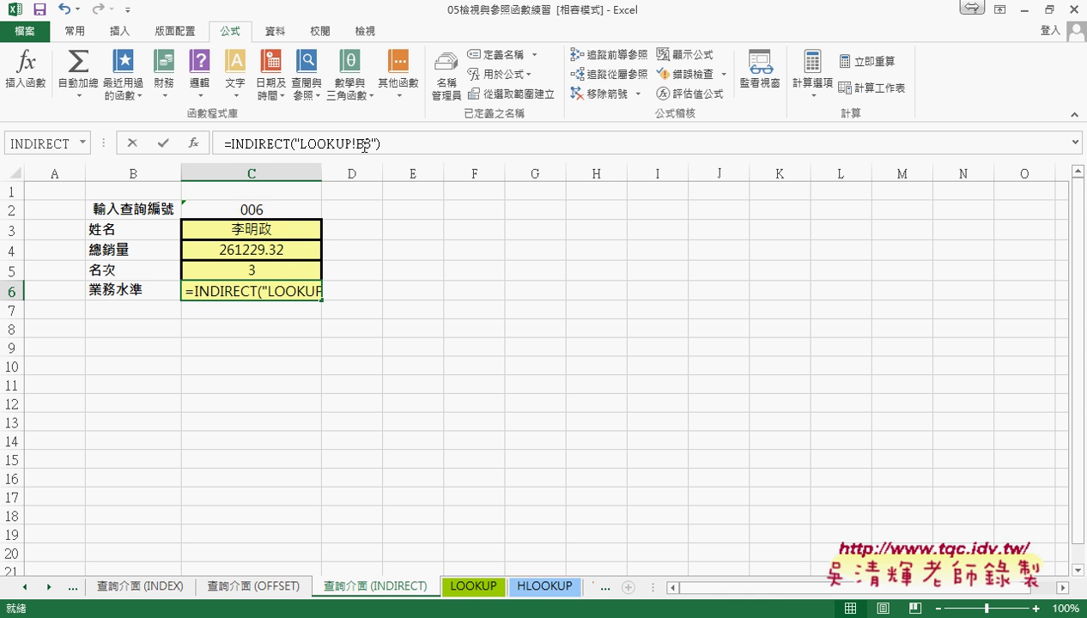
{"action": "key", "text": "BackSpace"}
{"action": "type", "text": "E"}
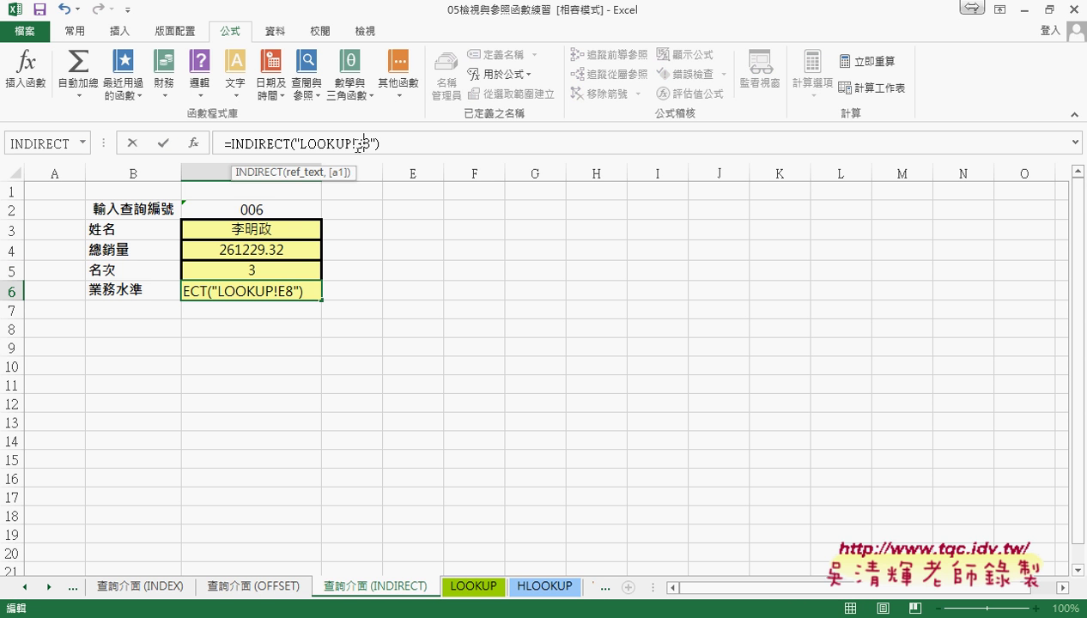
{"action": "left_click", "coordinate": [163, 143]}
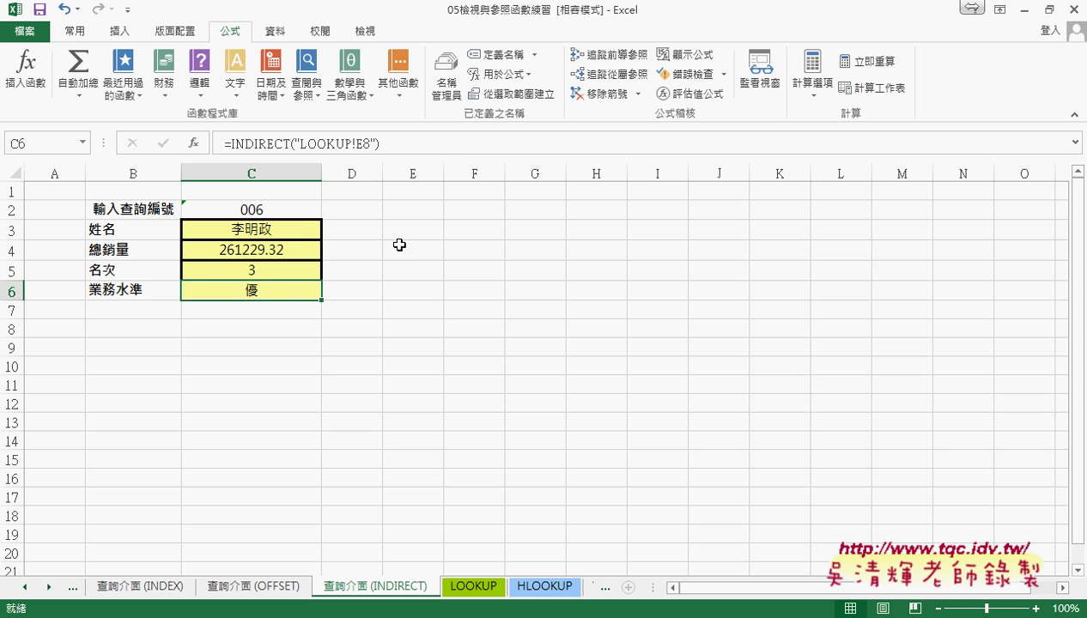
- Compare the formulas in C3 through C6, then switch to the Google Docs notes
{"action": "left_click", "coordinate": [312, 231]}
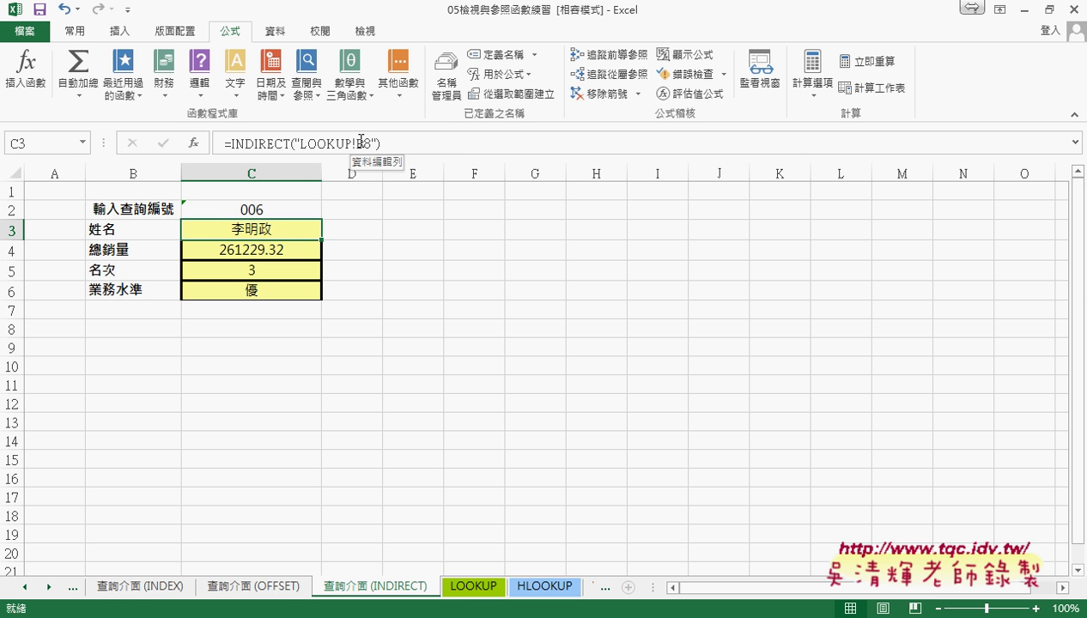
{"action": "left_click", "coordinate": [278, 266]}
{"action": "left_click", "coordinate": [275, 249]}
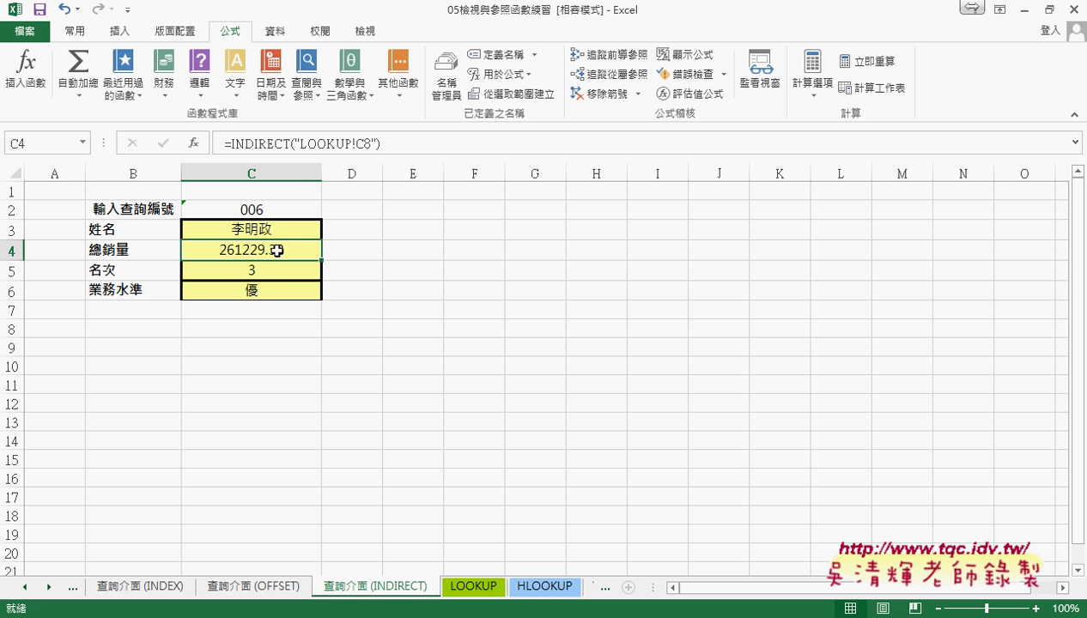
{"action": "left_click", "coordinate": [276, 268]}
{"action": "left_click", "coordinate": [275, 288]}
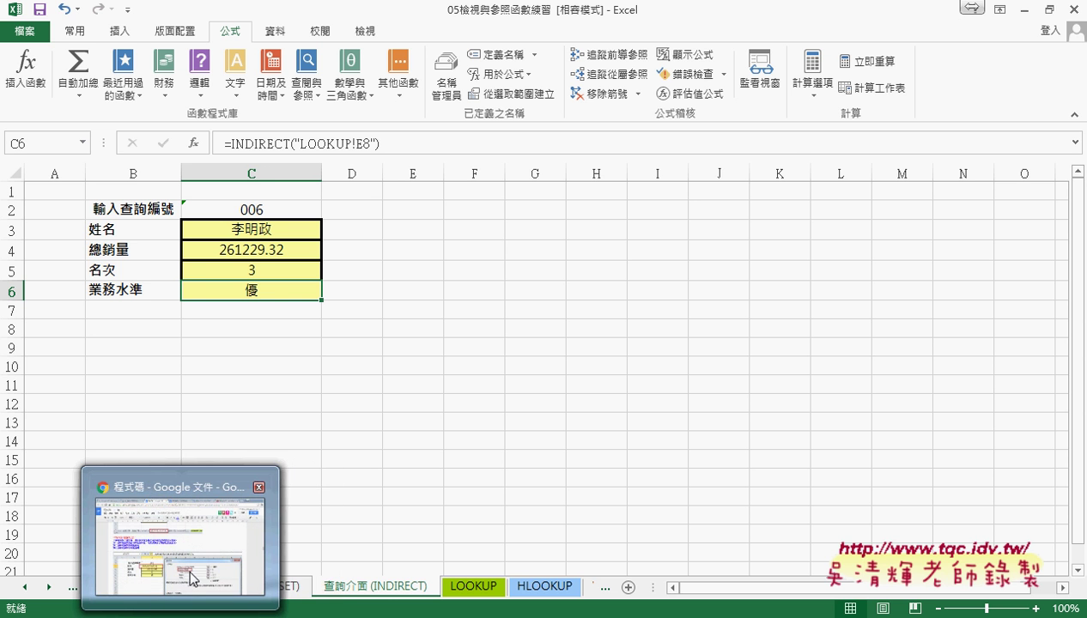
{"action": "left_click", "coordinate": [176, 519]}
- Scroll the notes to the ASCII 編碼表, where codes 66–69 map to B–E
{"action": "scroll", "coordinate": [616, 385], "scroll_direction": "down", "scroll_amount": 5}
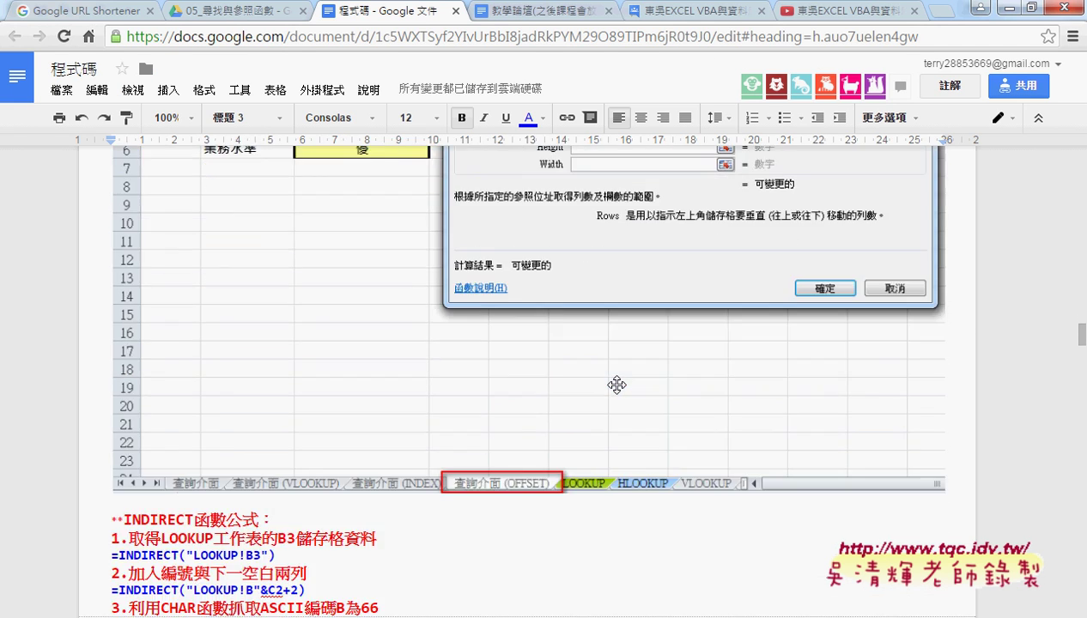
{"action": "scroll", "coordinate": [616, 385], "scroll_direction": "down", "scroll_amount": 3}
{"action": "scroll", "coordinate": [616, 386], "scroll_direction": "down", "scroll_amount": 2}
{"action": "scroll", "coordinate": [616, 385], "scroll_direction": "down", "scroll_amount": 1}
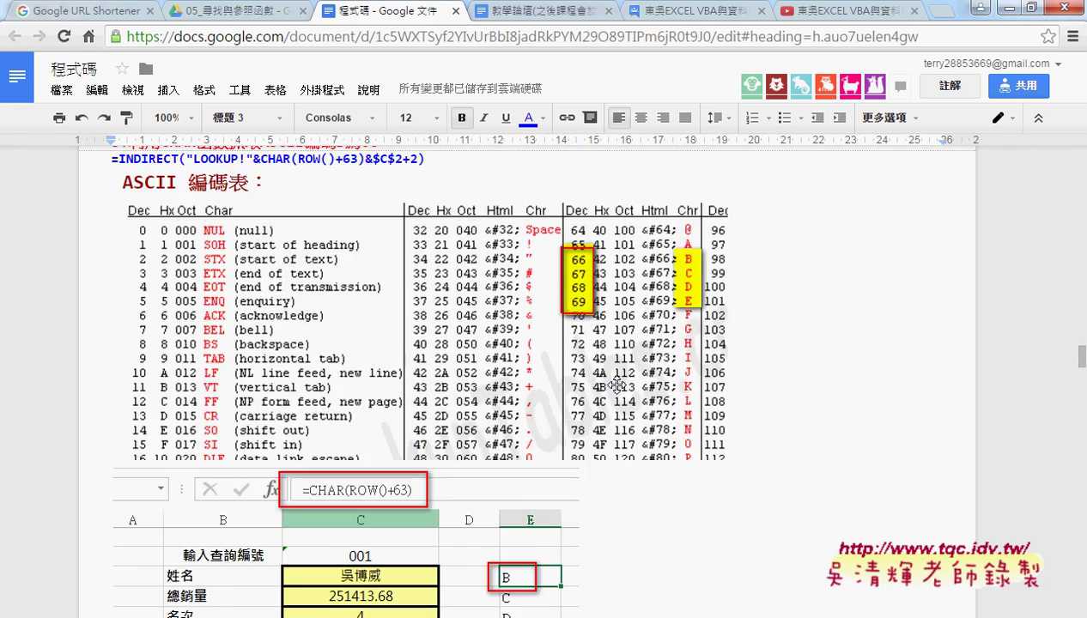
{"action": "scroll", "coordinate": [616, 385], "scroll_direction": "up", "scroll_amount": 1}
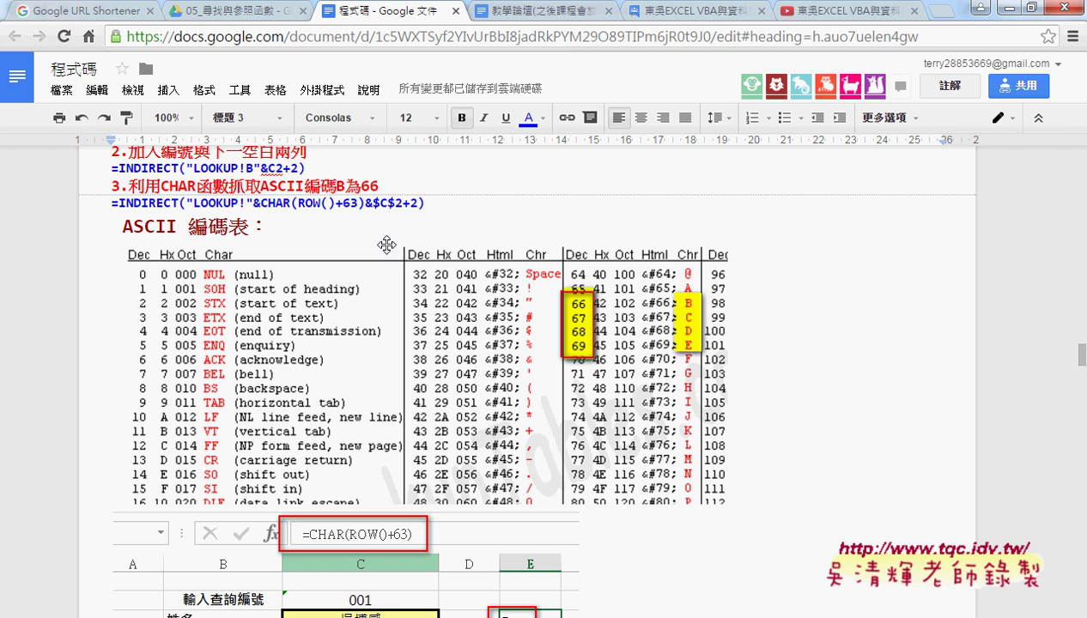
- Search ASCII in a new Chrome tab and open the Wikipedia ASCII article
{"action": "left_click", "coordinate": [943, 10]}
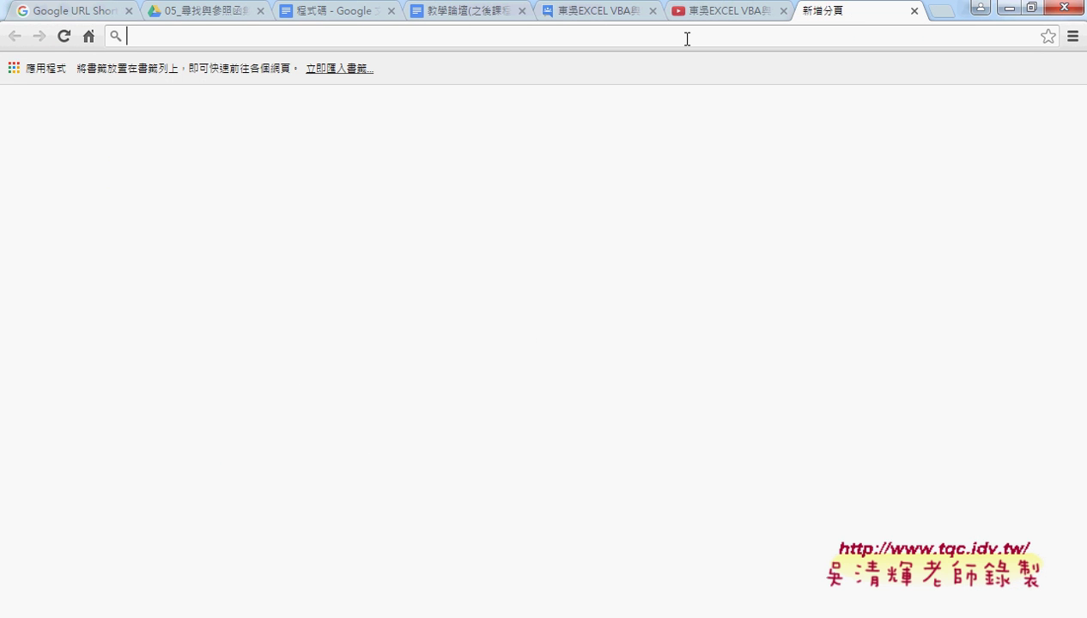
{"action": "type", "text": "AS"}
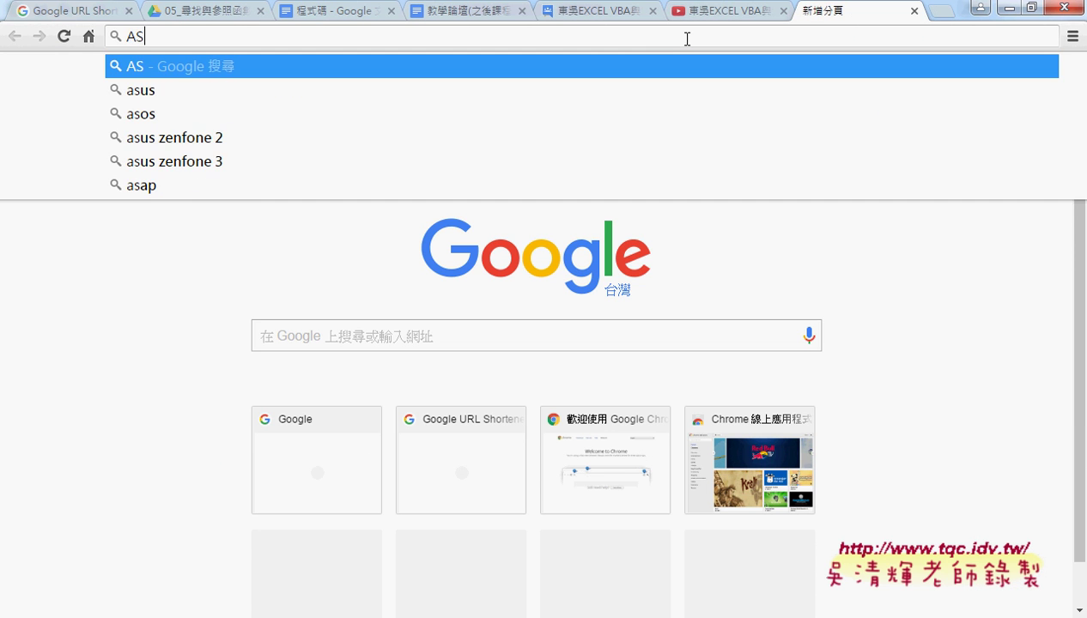
{"action": "type", "text": "CII"}
{"action": "key", "text": "Return"}
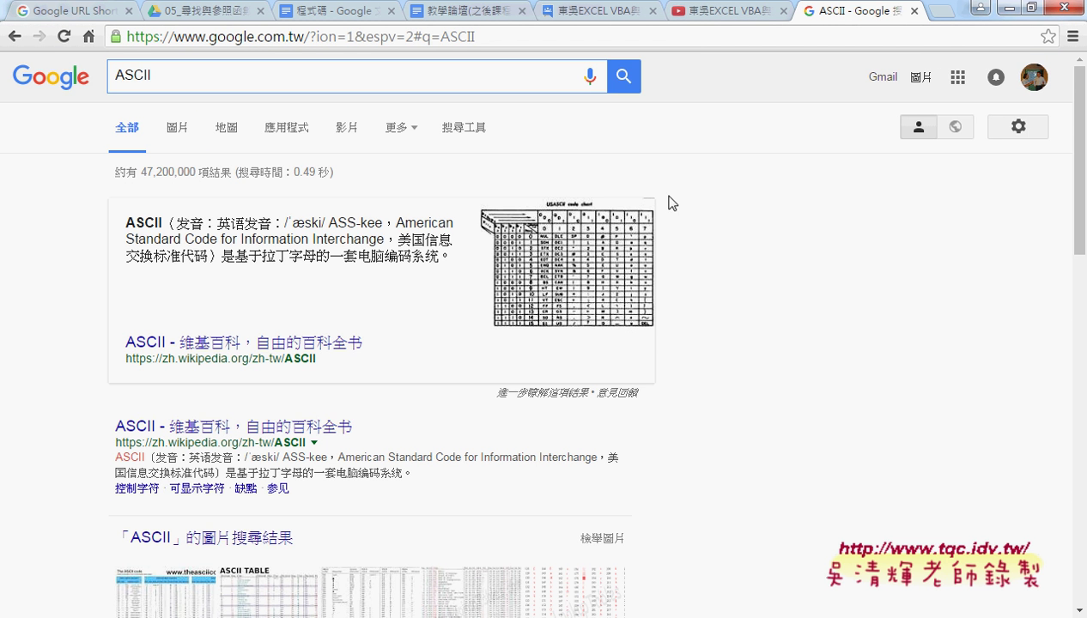
{"action": "scroll", "coordinate": [600, 241], "scroll_direction": "down", "scroll_amount": 2}
{"action": "left_click", "coordinate": [264, 262]}
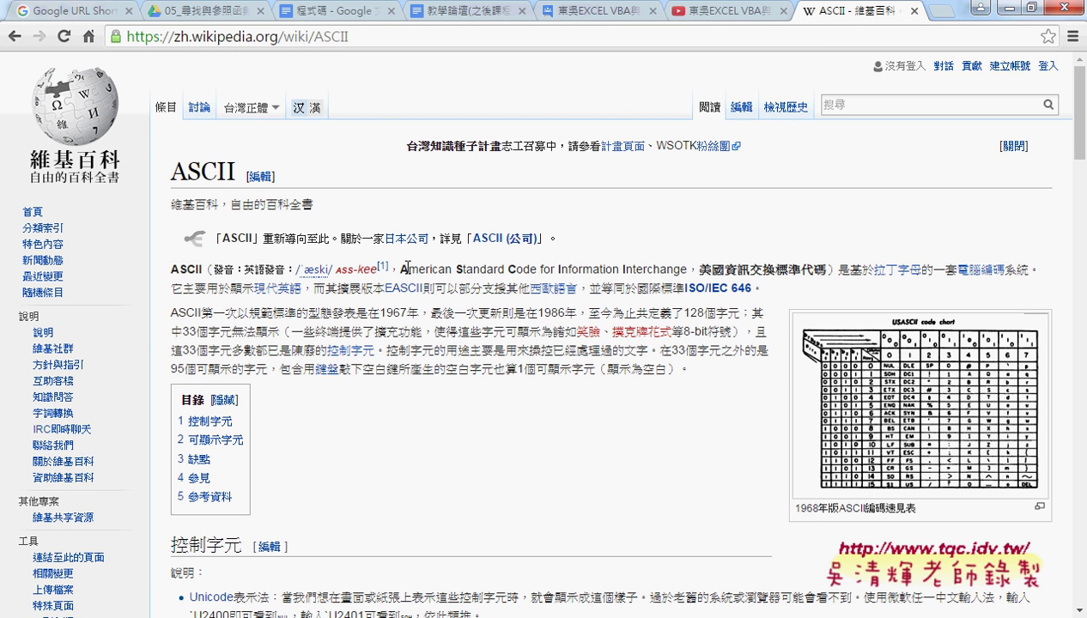
- Highlight the article's full ASCII name, scroll to its character table, then return to Google Docs
{"action": "left_click_drag", "start_coordinate": [400, 268], "coordinate": [689, 270]}
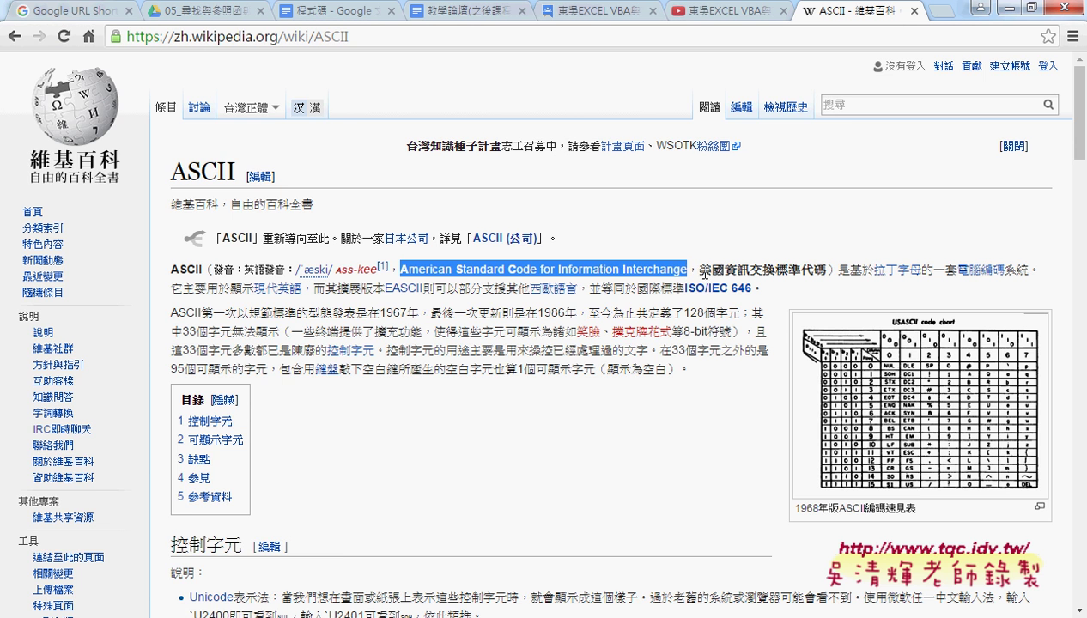
{"action": "scroll", "coordinate": [619, 359], "scroll_direction": "down", "scroll_amount": 2}
{"action": "scroll", "coordinate": [620, 358], "scroll_direction": "down", "scroll_amount": 2}
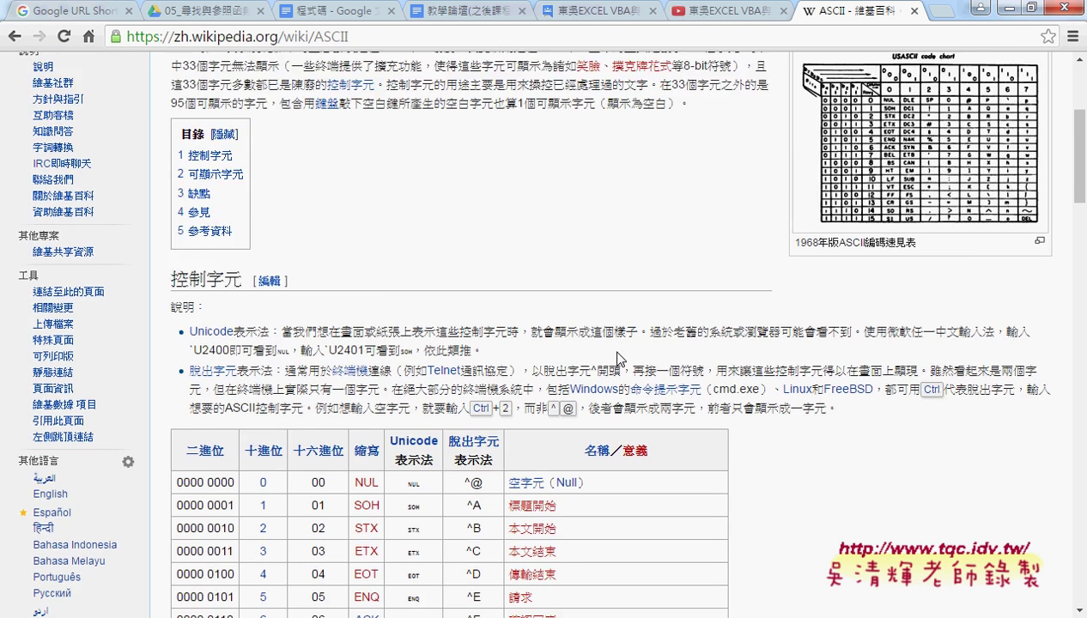
{"action": "scroll", "coordinate": [620, 358], "scroll_direction": "down", "scroll_amount": 3}
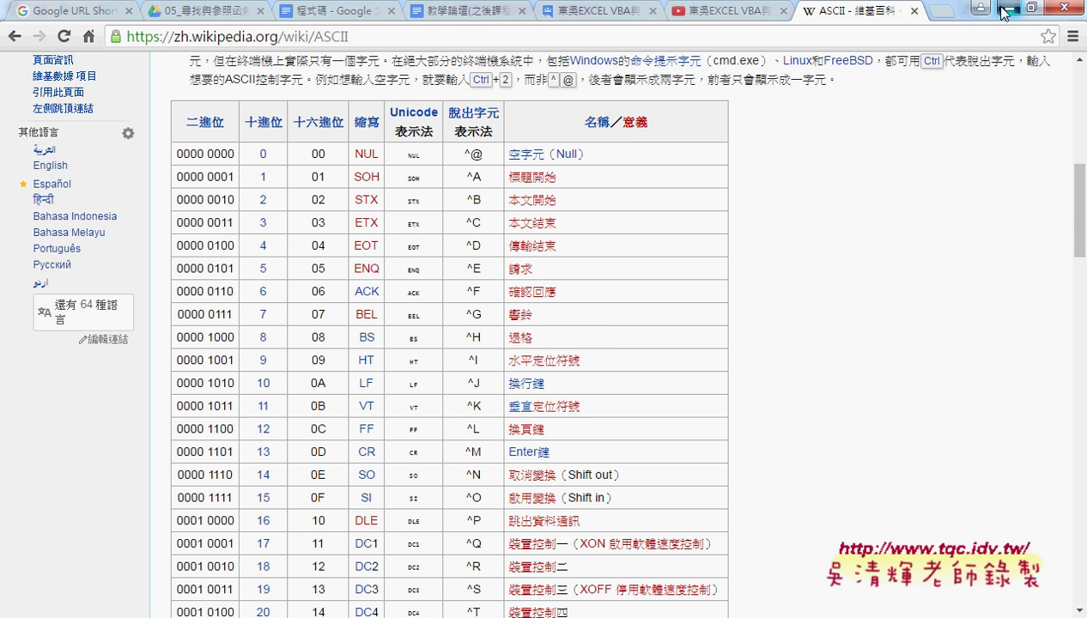
{"action": "left_click", "coordinate": [320, 11]}
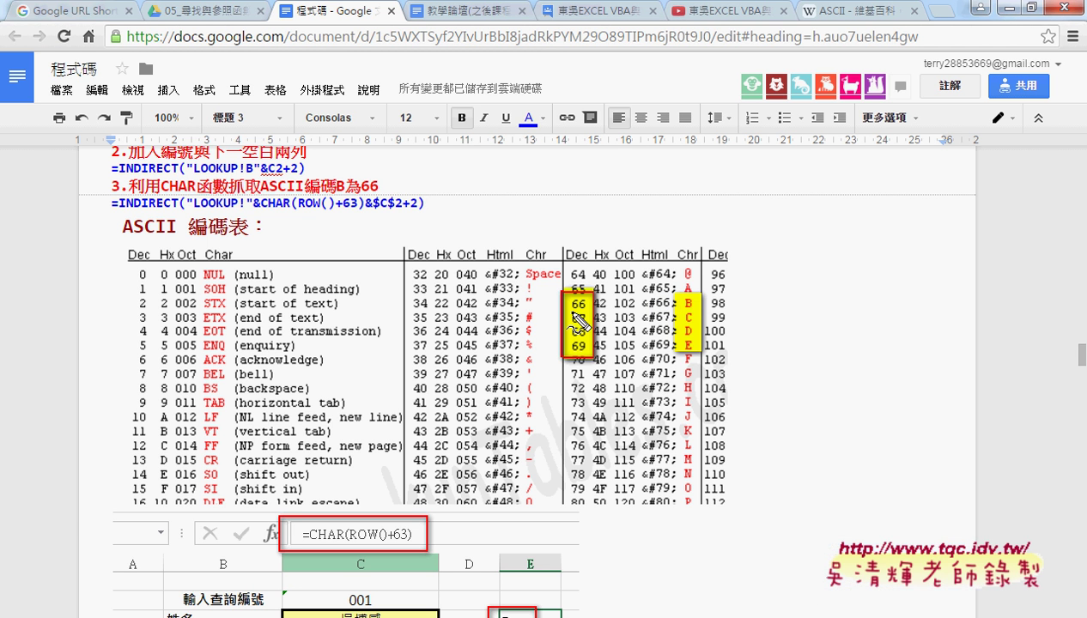
- Pen-mark codes 66 and 67, &CHAR and the letter B in the notes, then clear the marks
{"action": "left_click_drag", "start_coordinate": [574, 308], "coordinate": [592, 314]}
{"action": "mouse_move", "coordinate": [570, 325]}
{"action": "left_mouse_down"}
{"action": "mouse_move", "coordinate": [587, 326]}
{"action": "mouse_move", "coordinate": [593, 353]}
{"action": "left_mouse_up"}
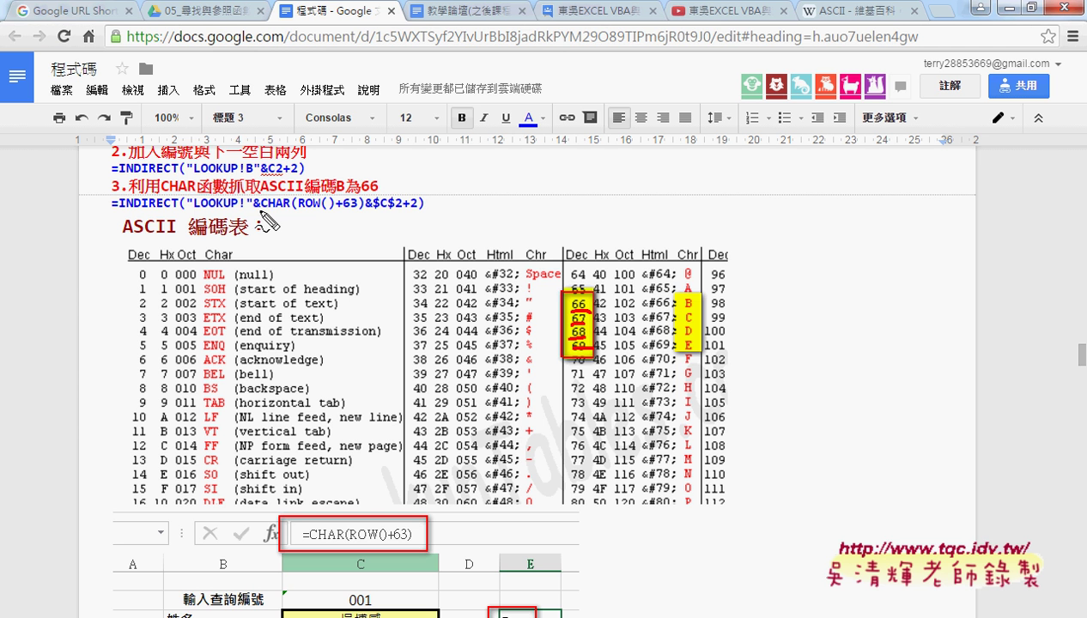
{"action": "left_click_drag", "start_coordinate": [258, 208], "coordinate": [292, 207]}
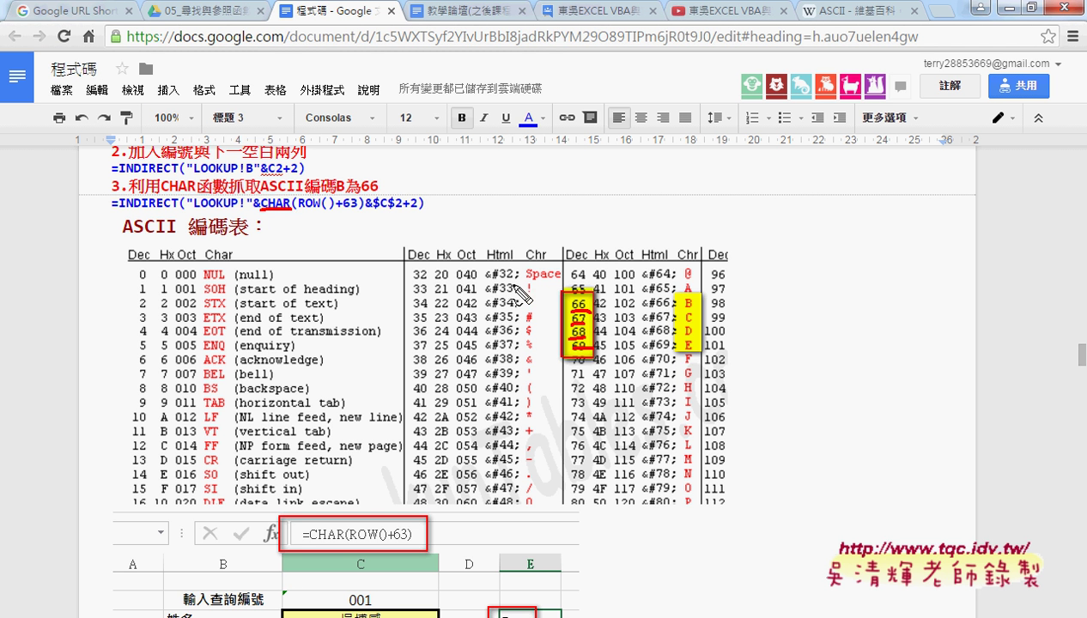
{"action": "left_click_drag", "start_coordinate": [582, 313], "coordinate": [587, 323]}
{"action": "left_click_drag", "start_coordinate": [687, 311], "coordinate": [684, 325]}
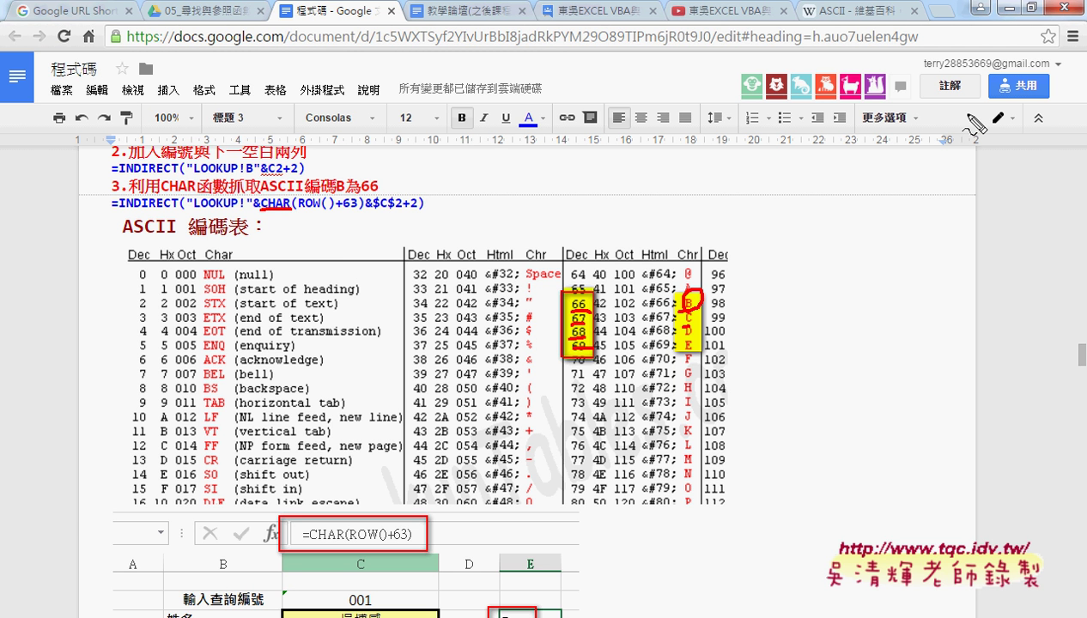
{"action": "key", "text": "Escape"}
- Back in Excel, enter =CHAR(66) in E3 from the text functions, displaying B
{"action": "key", "text": "alt+Tab"}
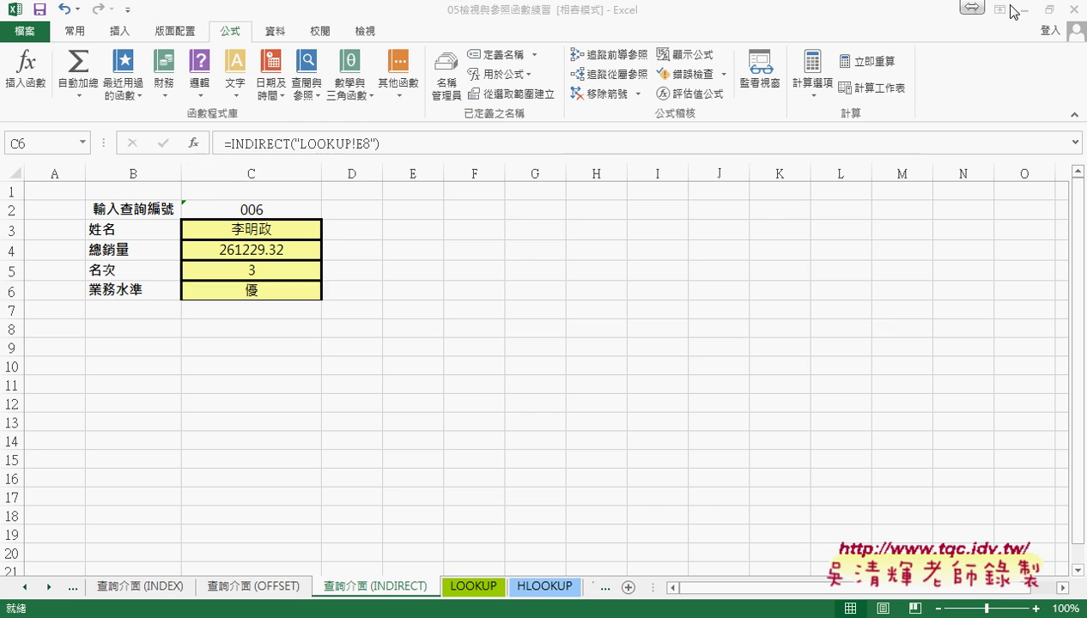
{"action": "left_click", "coordinate": [402, 234]}
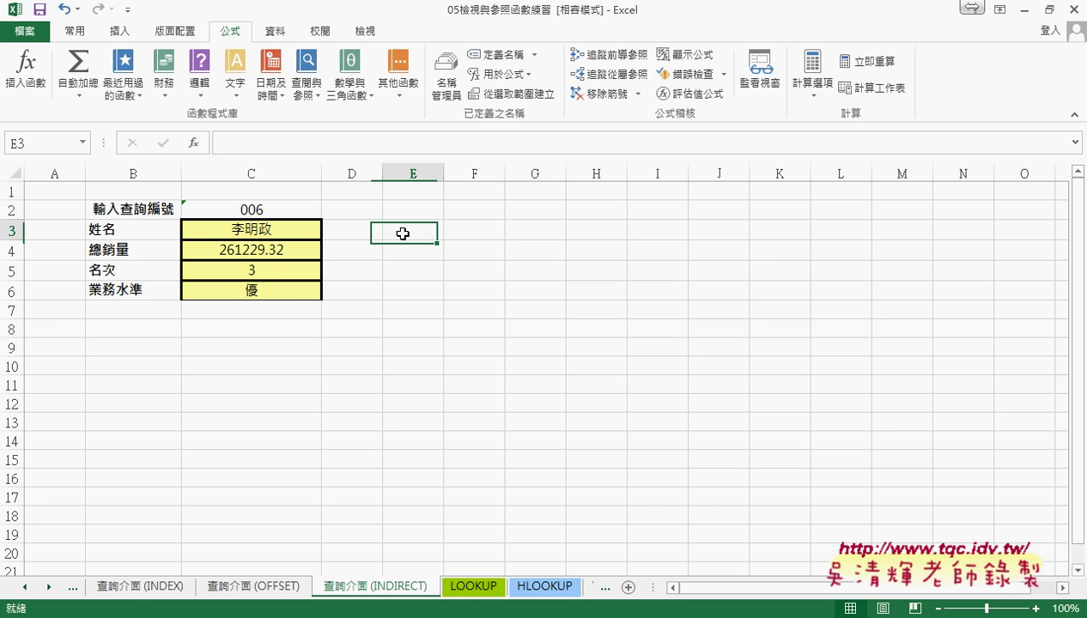
{"action": "left_click", "coordinate": [193, 143]}
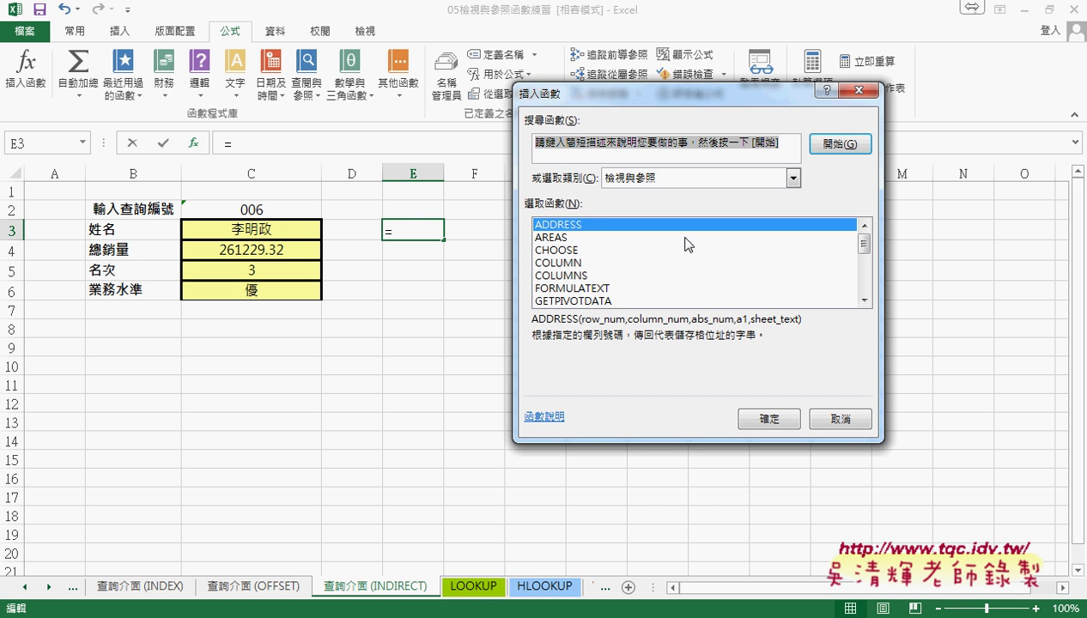
{"action": "left_click", "coordinate": [689, 177]}
{"action": "left_click", "coordinate": [675, 297]}
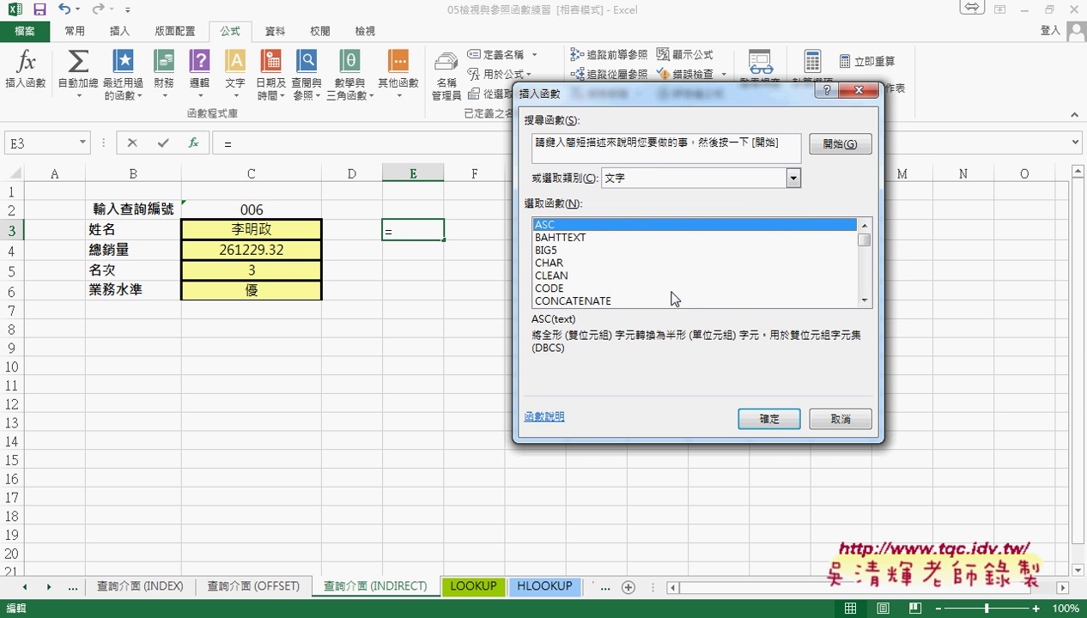
{"action": "left_click", "coordinate": [553, 264]}
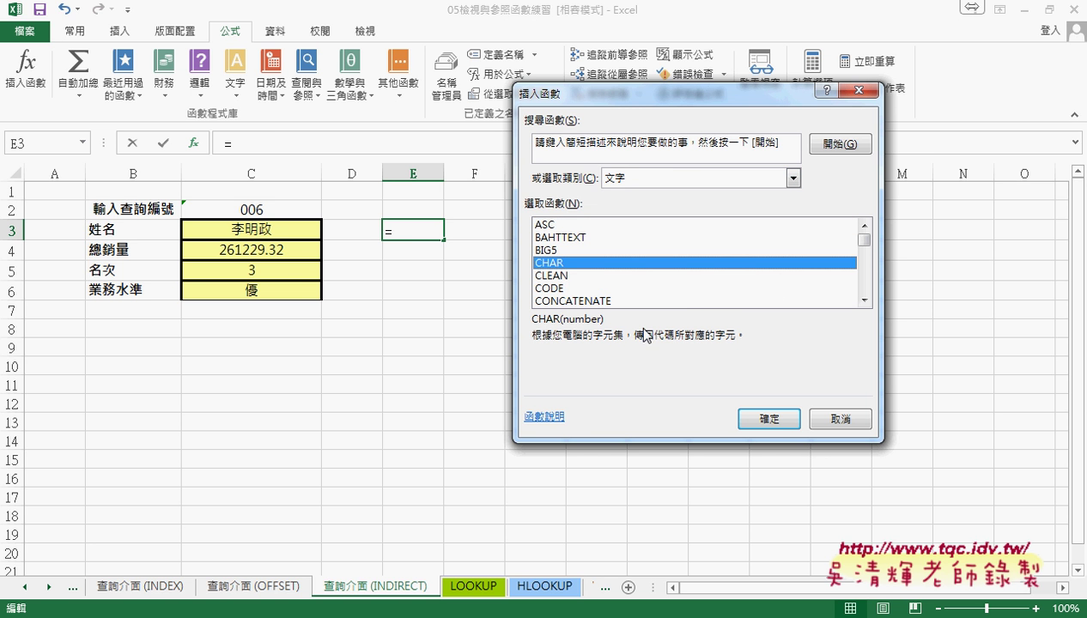
{"action": "left_click", "coordinate": [772, 420]}
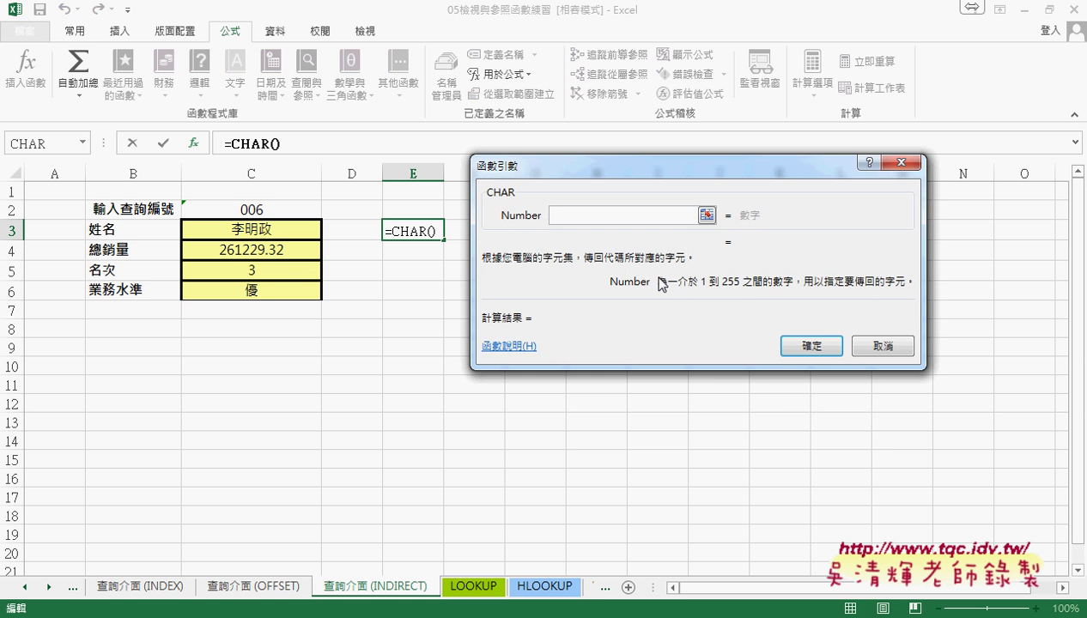
{"action": "type", "text": "66"}
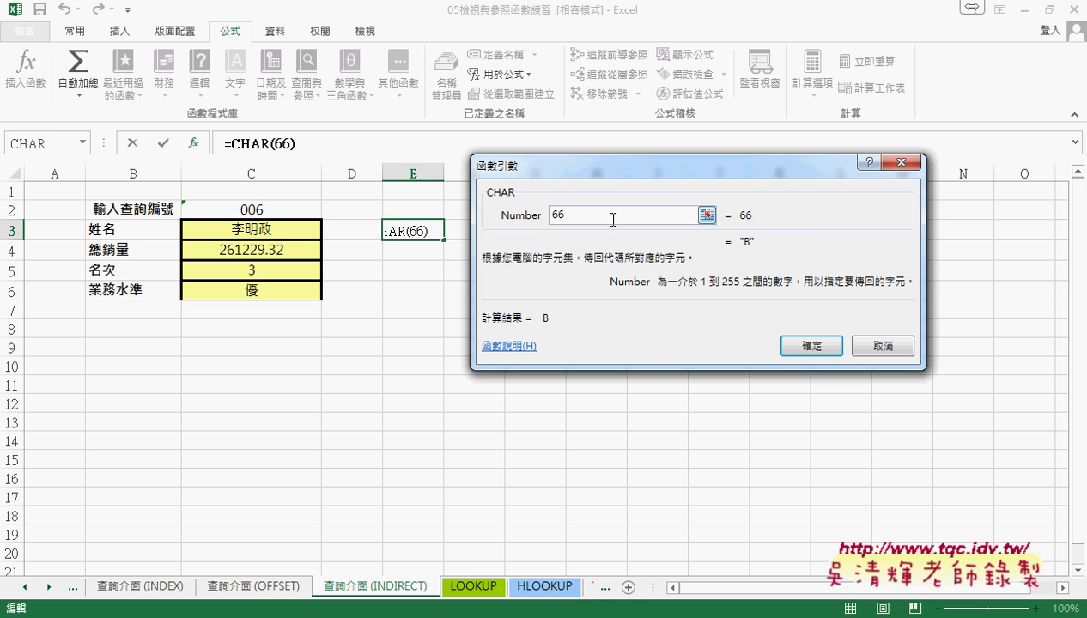
{"action": "left_click", "coordinate": [811, 344]}
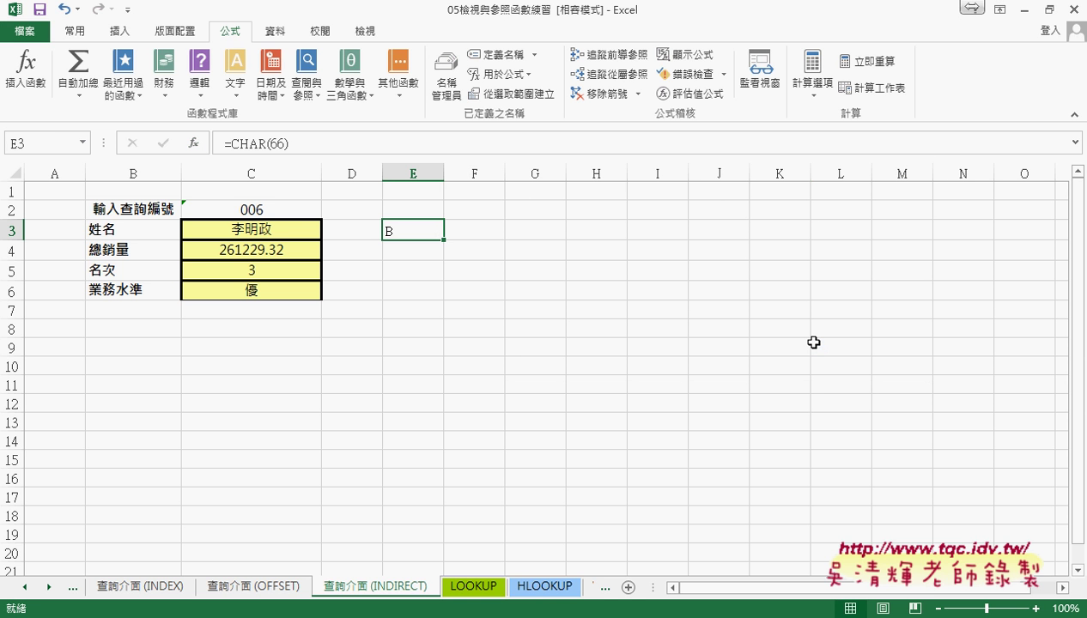
- Fill E3's letter B down to E6, then edit E3's formula toward =CHAR(66&row()-2, consulting the notes
{"action": "left_click_drag", "start_coordinate": [443, 241], "coordinate": [440, 301]}
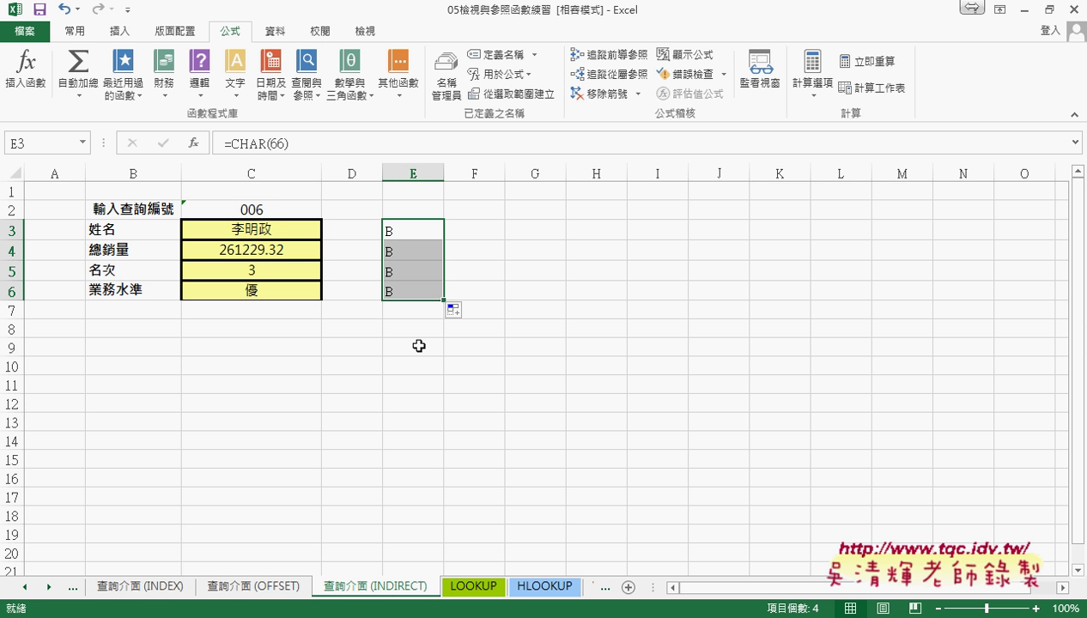
{"action": "left_click", "coordinate": [273, 140]}
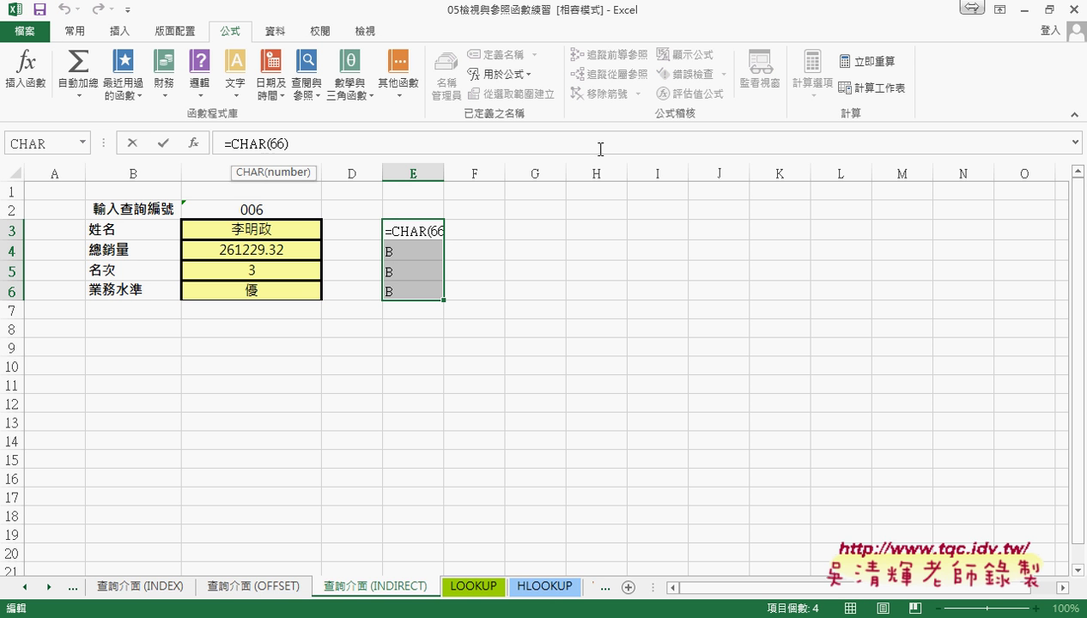
{"action": "key", "text": "Right"}
{"action": "key", "text": "Right"}
{"action": "type", "text": "&"}
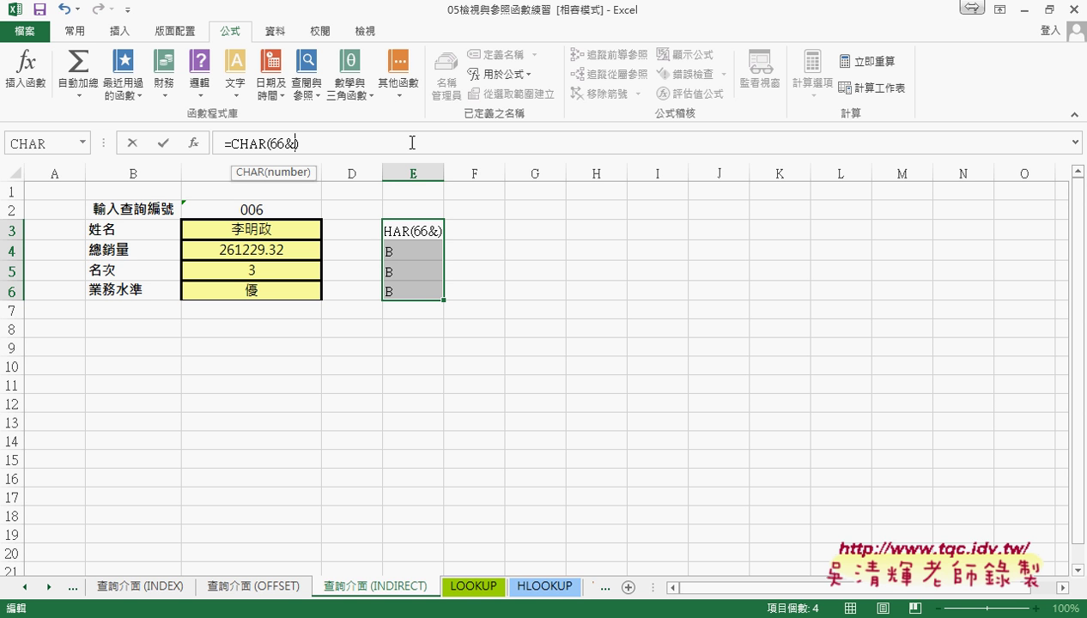
{"action": "type", "text": "row"}
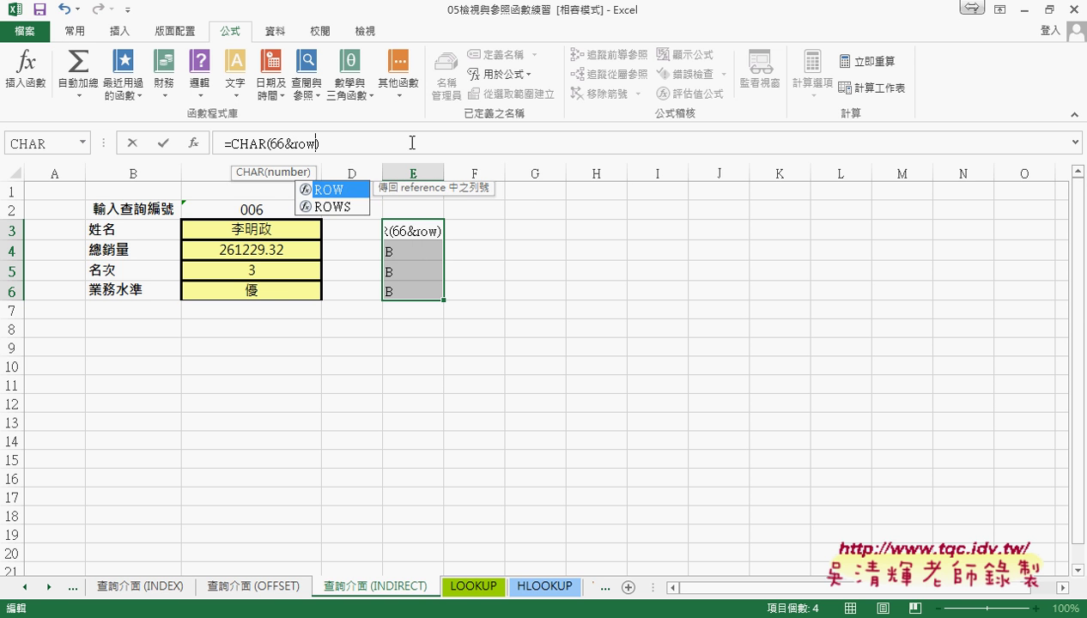
{"action": "type", "text": "()"}
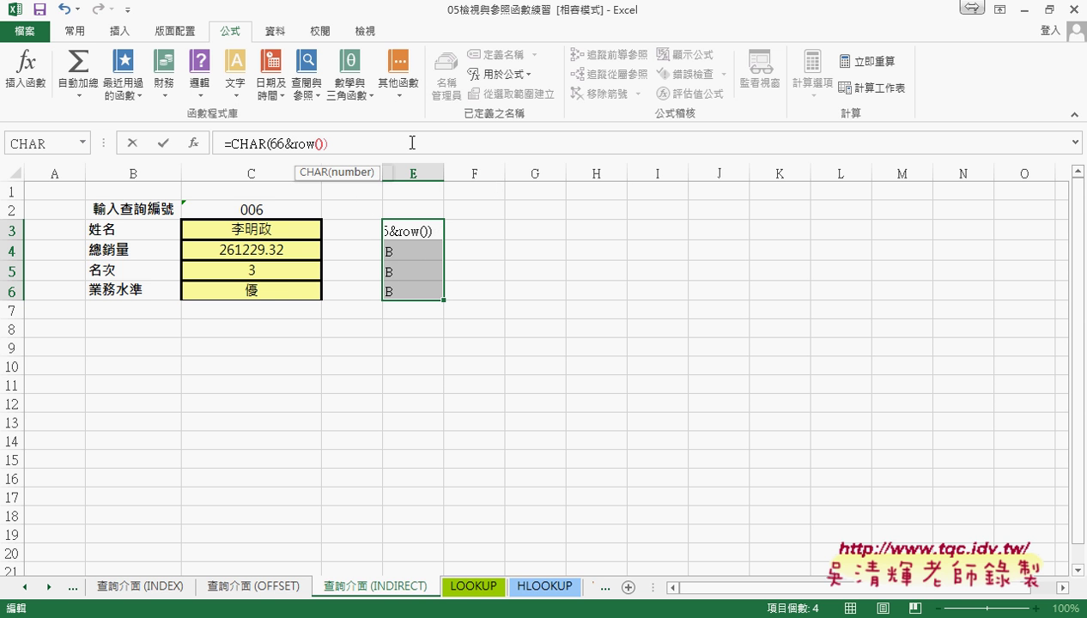
{"action": "type", "text": ")"}
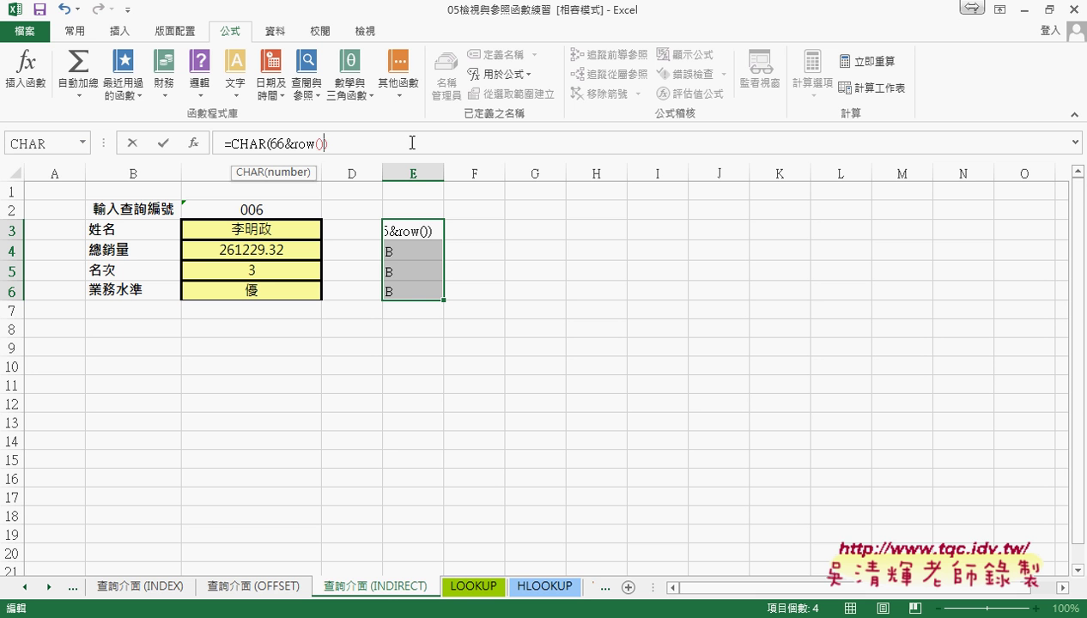
{"action": "type", "text": "-"}
{"action": "type", "text": "2"}
{"action": "key", "text": "alt+Tab"}
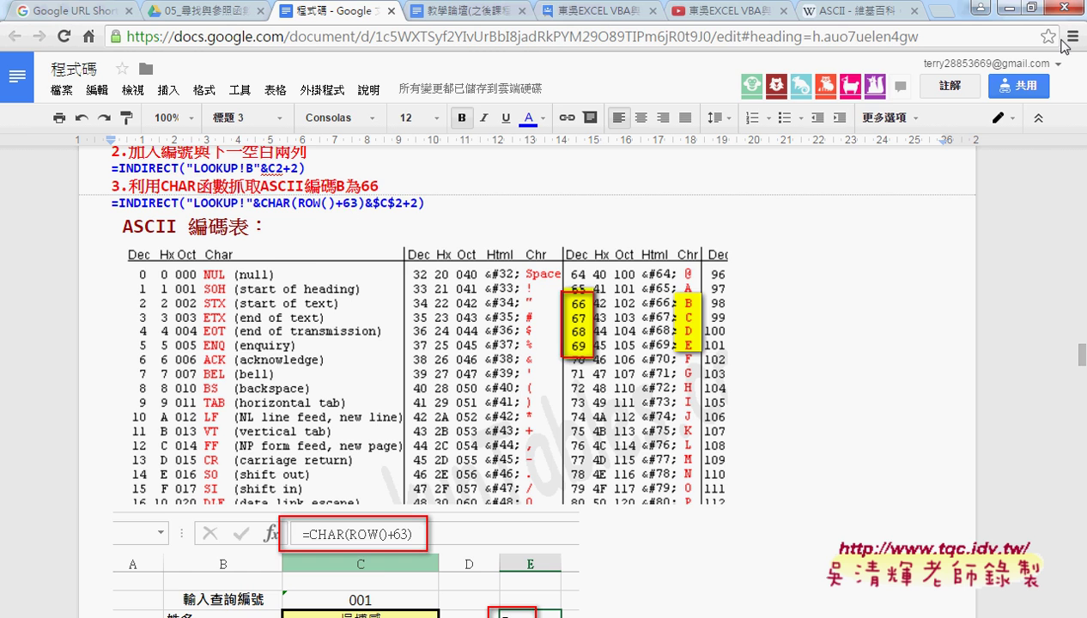
{"action": "left_click", "coordinate": [1016, 12]}
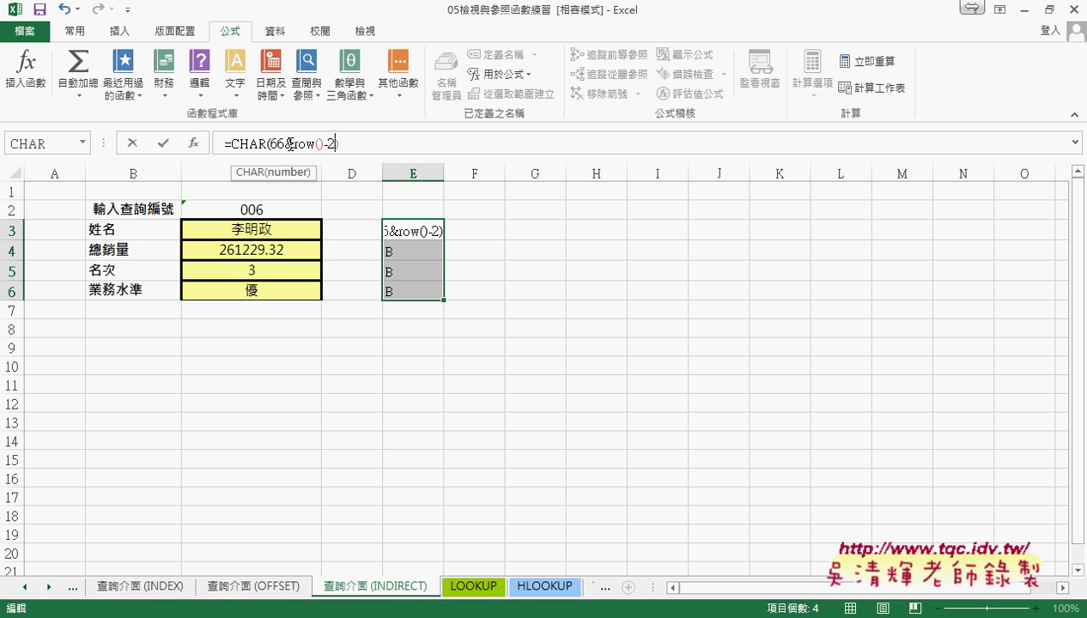
- Rewrite E3 as =CHAR(63+ROW()) and fill it down to E6, showing B, C, D, E
{"action": "type", "text": "+"}
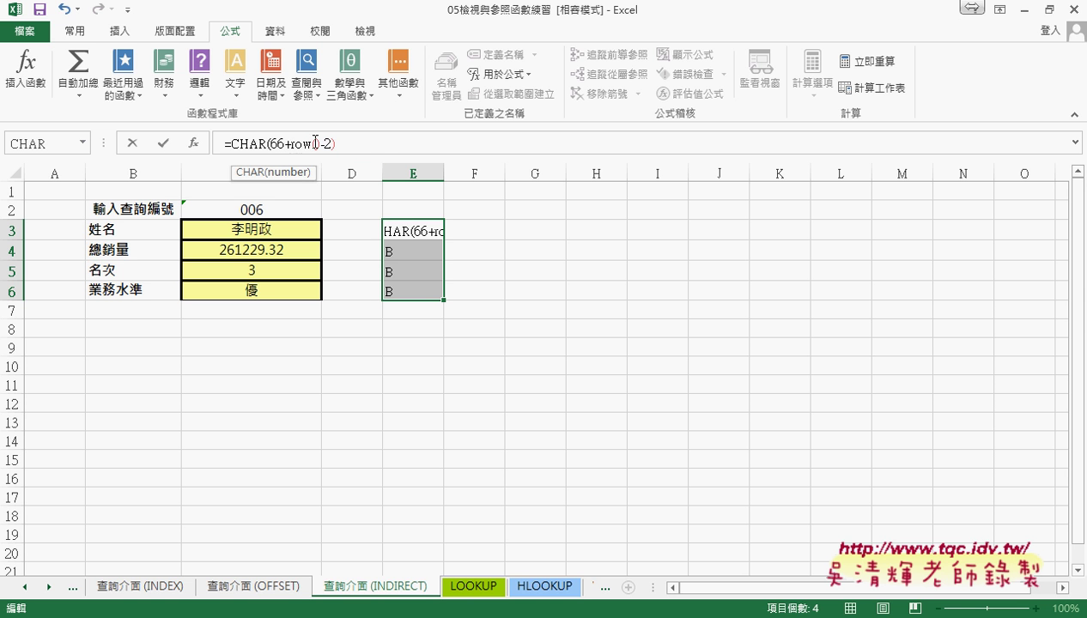
{"action": "left_click_drag", "start_coordinate": [321, 143], "coordinate": [407, 141]}
{"action": "key", "text": "BackSpace"}
{"action": "key", "text": "Left"}
{"action": "key", "text": "Left"}
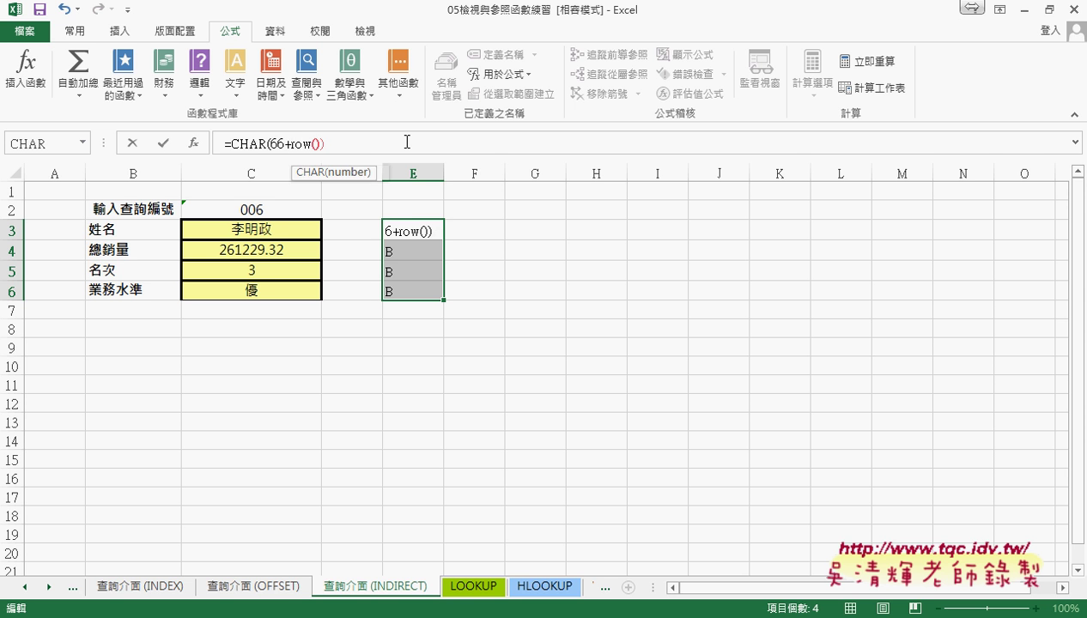
{"action": "key", "text": "Left"}
{"action": "key", "text": "Left"}
{"action": "key", "text": "Left"}
{"action": "key", "text": "Left"}
{"action": "key", "text": "BackSpace"}
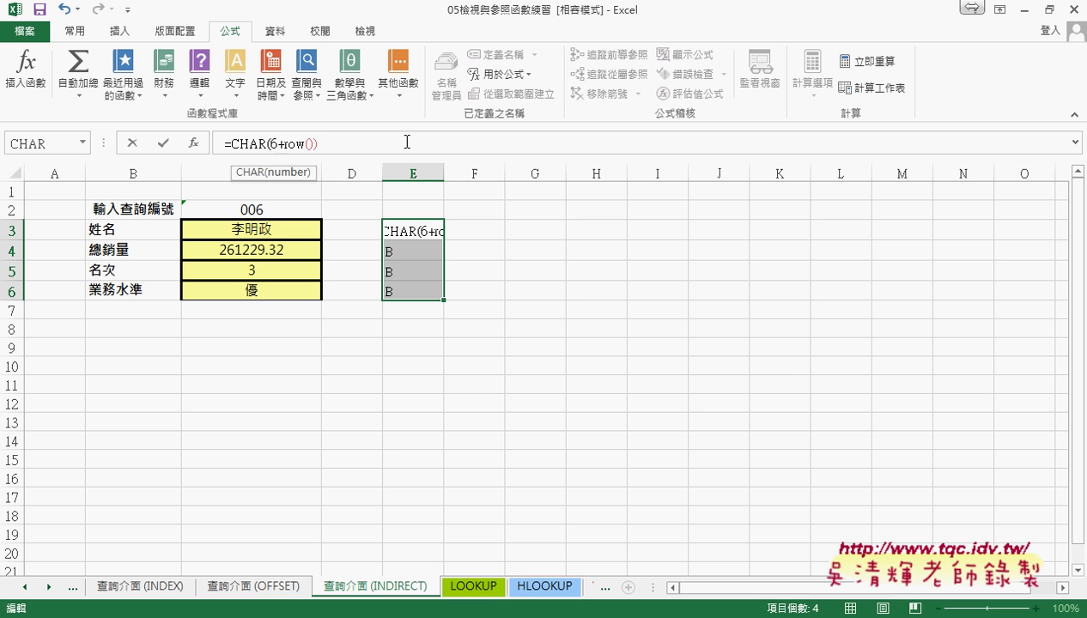
{"action": "type", "text": "3"}
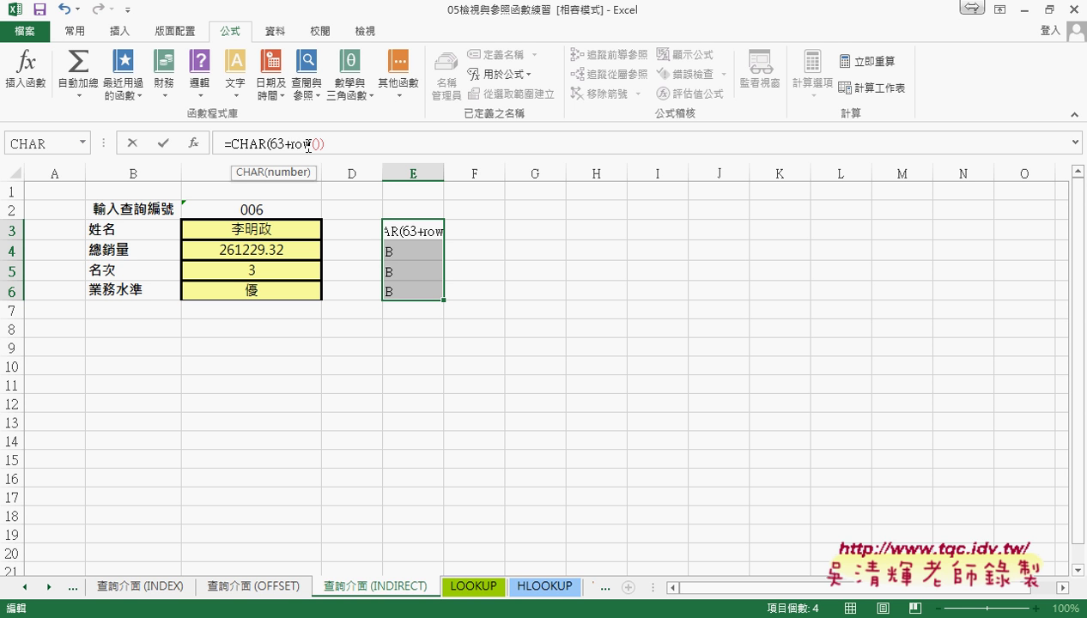
{"action": "key", "text": "Return"}
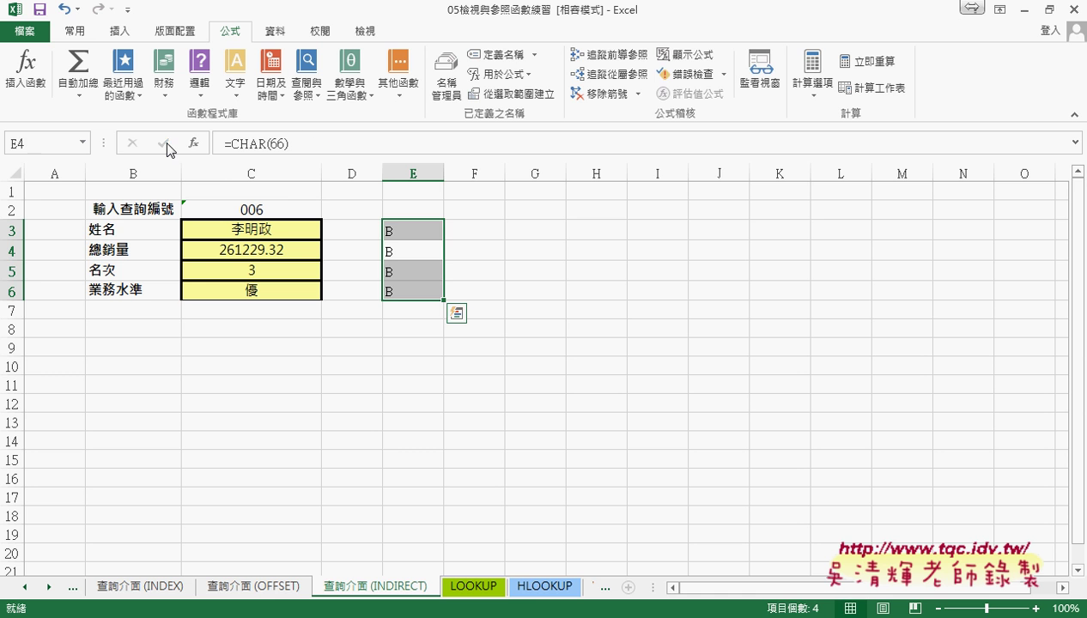
{"action": "left_click", "coordinate": [395, 230]}
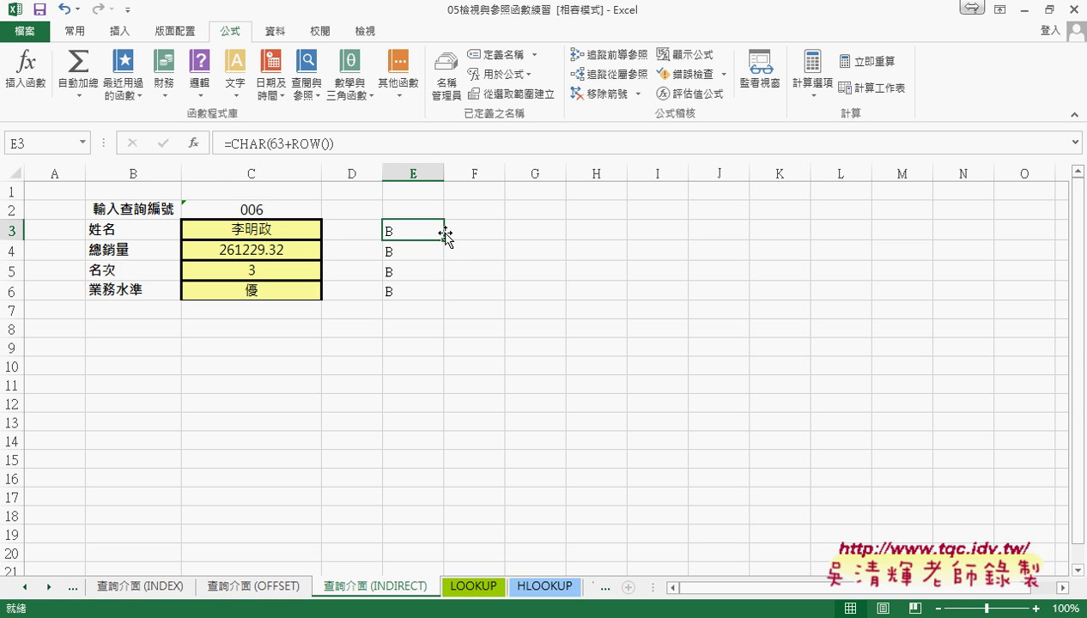
{"action": "left_click_drag", "start_coordinate": [446, 240], "coordinate": [442, 299]}
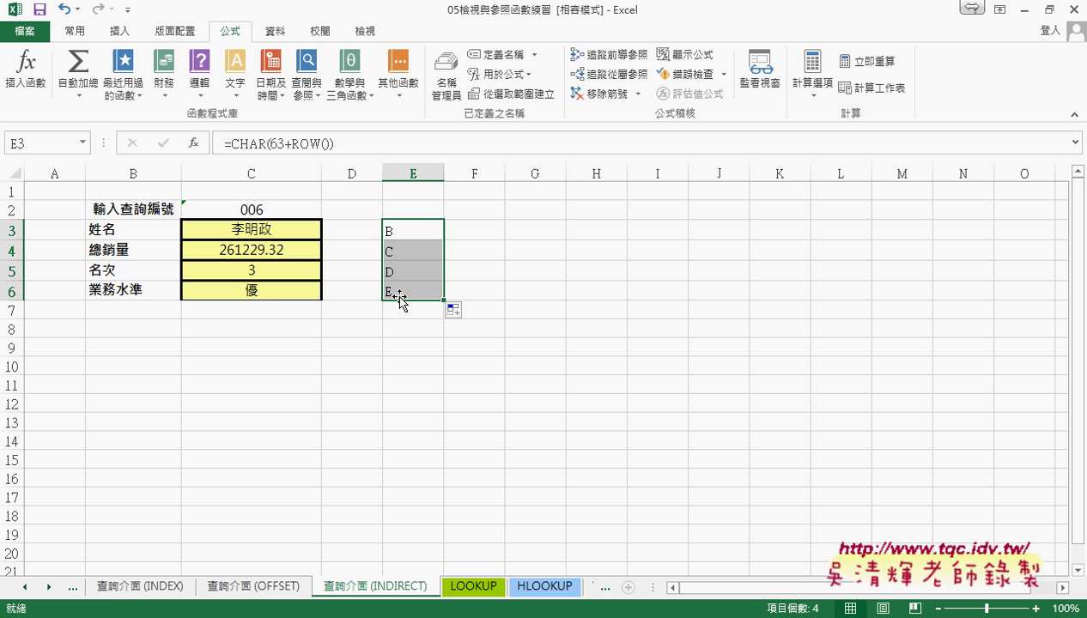
{"action": "left_click", "coordinate": [248, 232]}
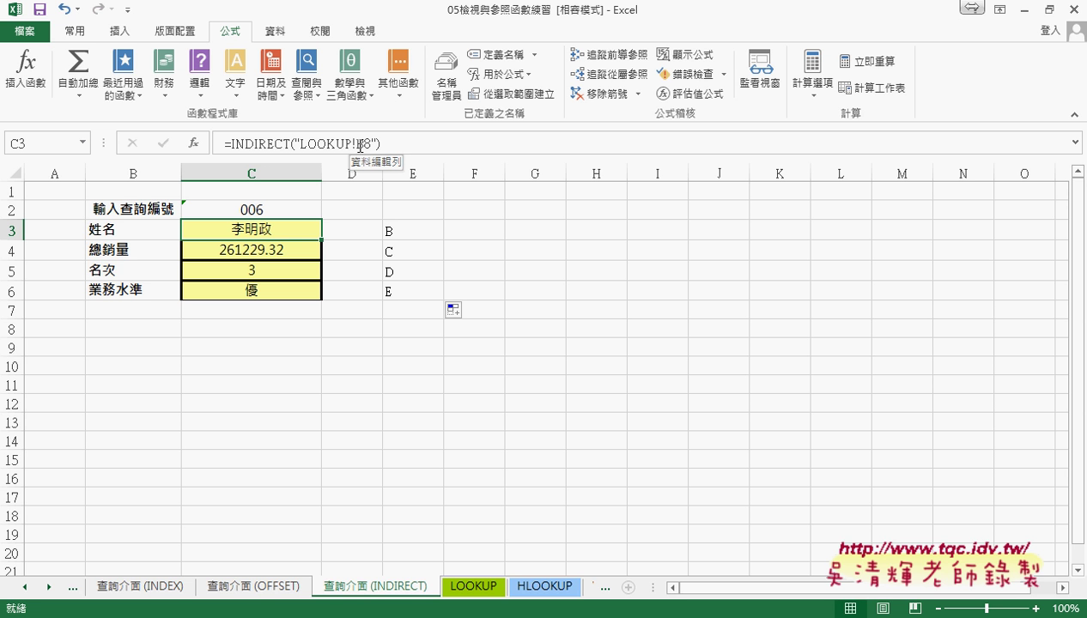
{"action": "left_click", "coordinate": [367, 144]}
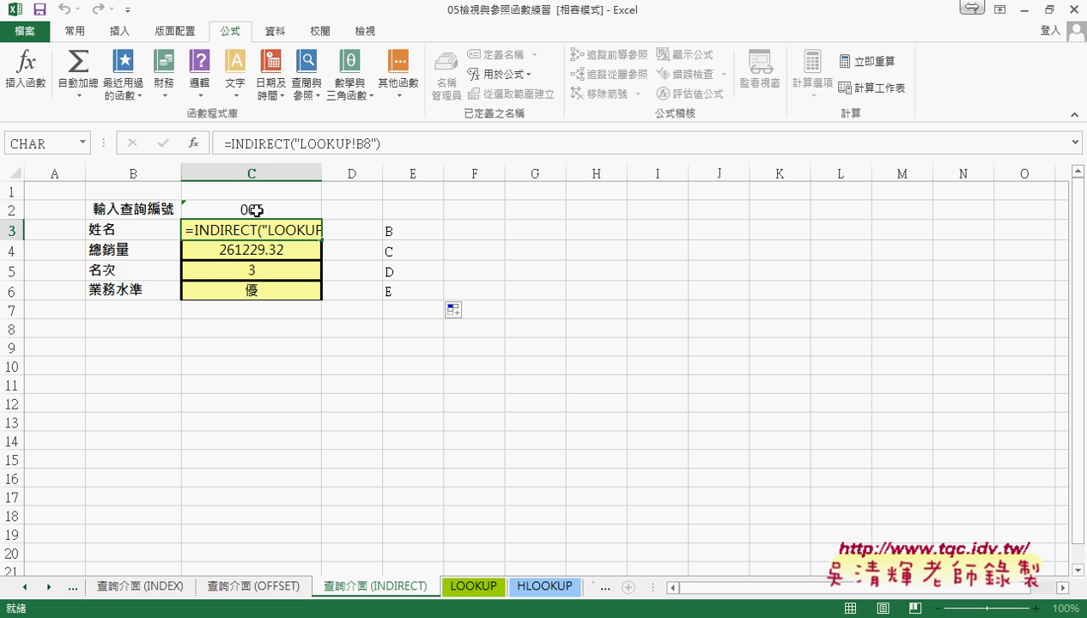
{"action": "key", "text": "ctrl+Return"}
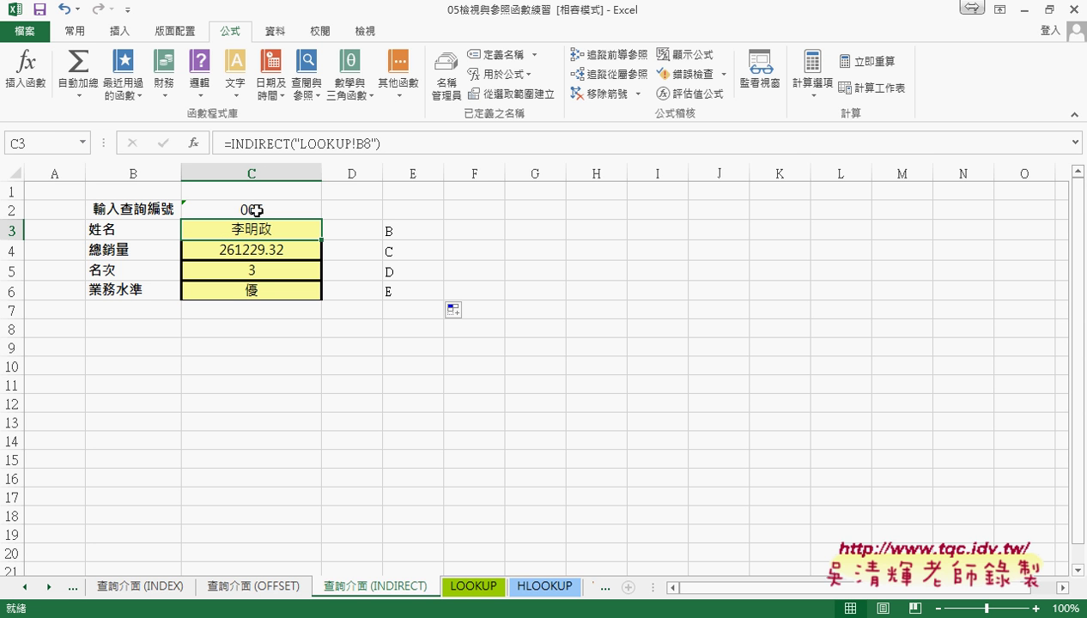
{"action": "key", "text": "Right"}
{"action": "key", "text": "Right"}
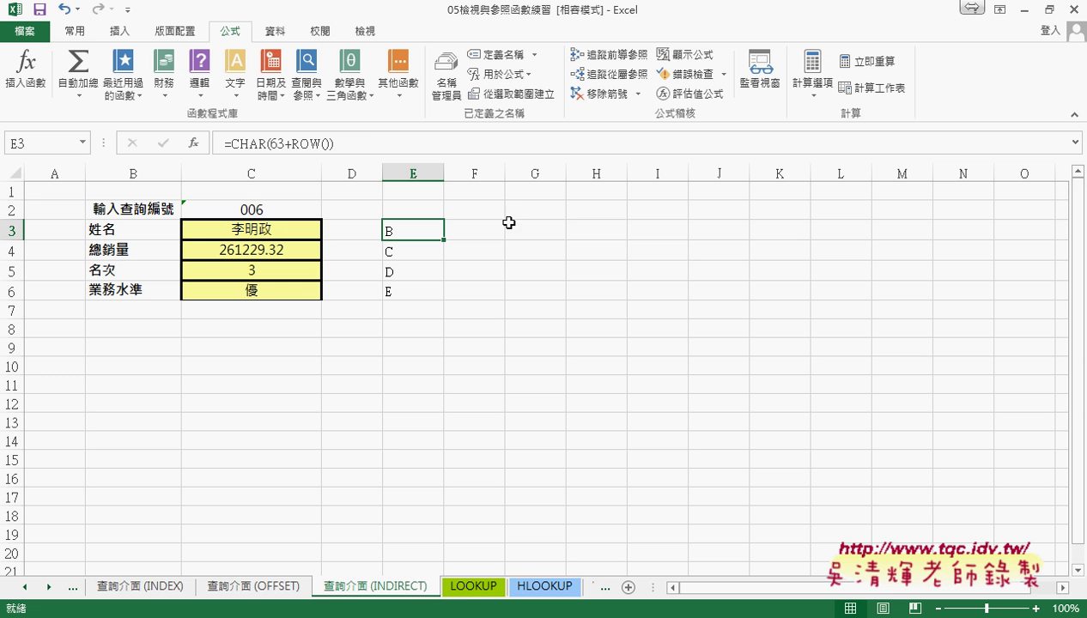
{"action": "left_click", "coordinate": [272, 231]}
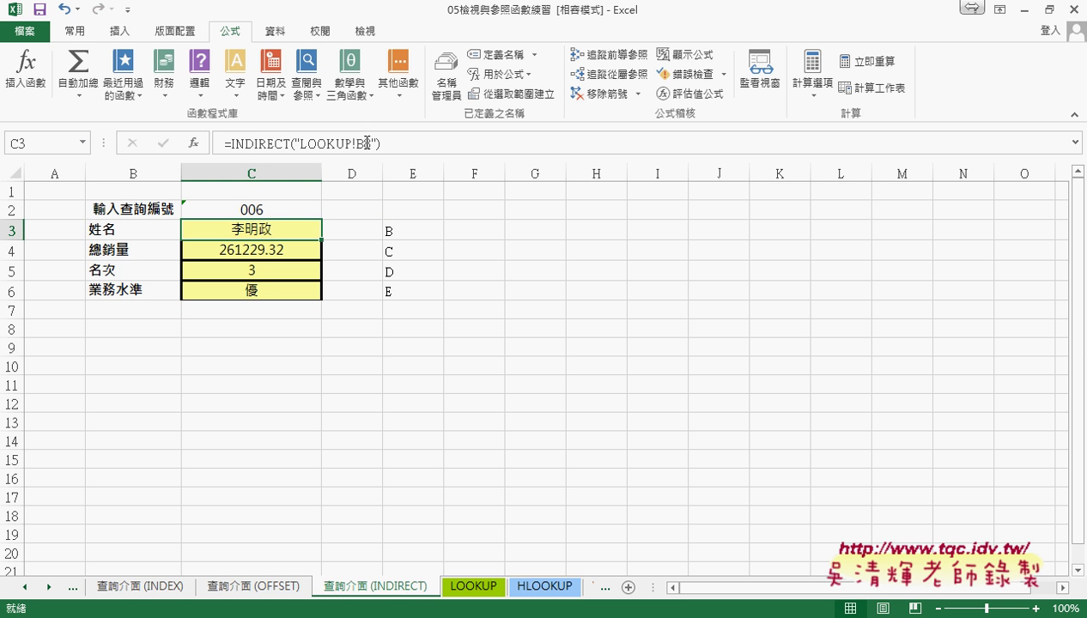
{"action": "left_click", "coordinate": [279, 248]}
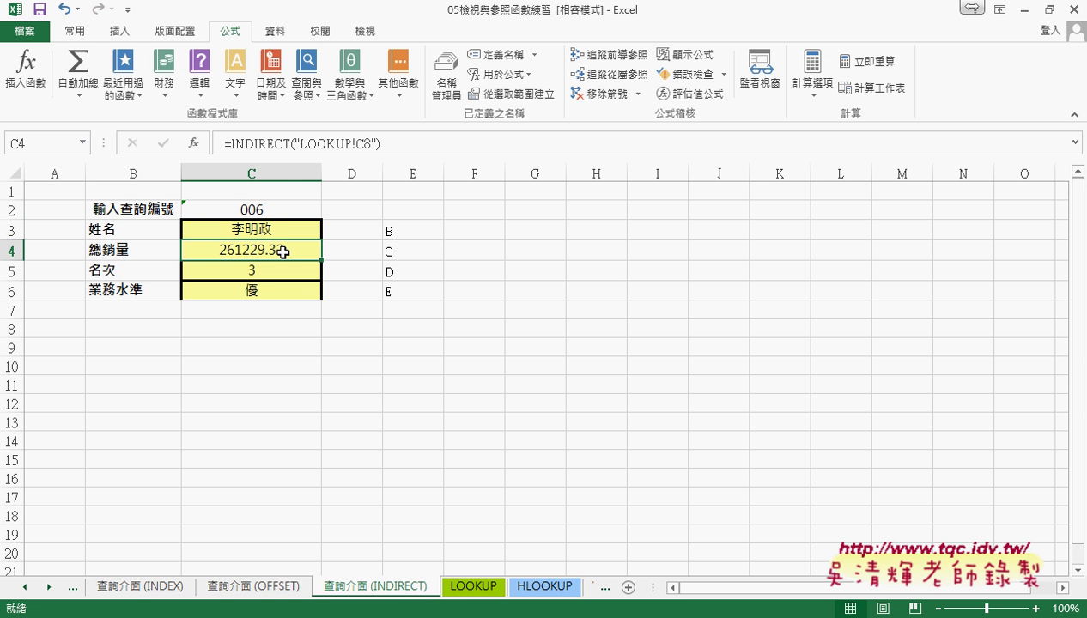
{"action": "left_click", "coordinate": [285, 232]}
{"action": "left_click", "coordinate": [367, 143]}
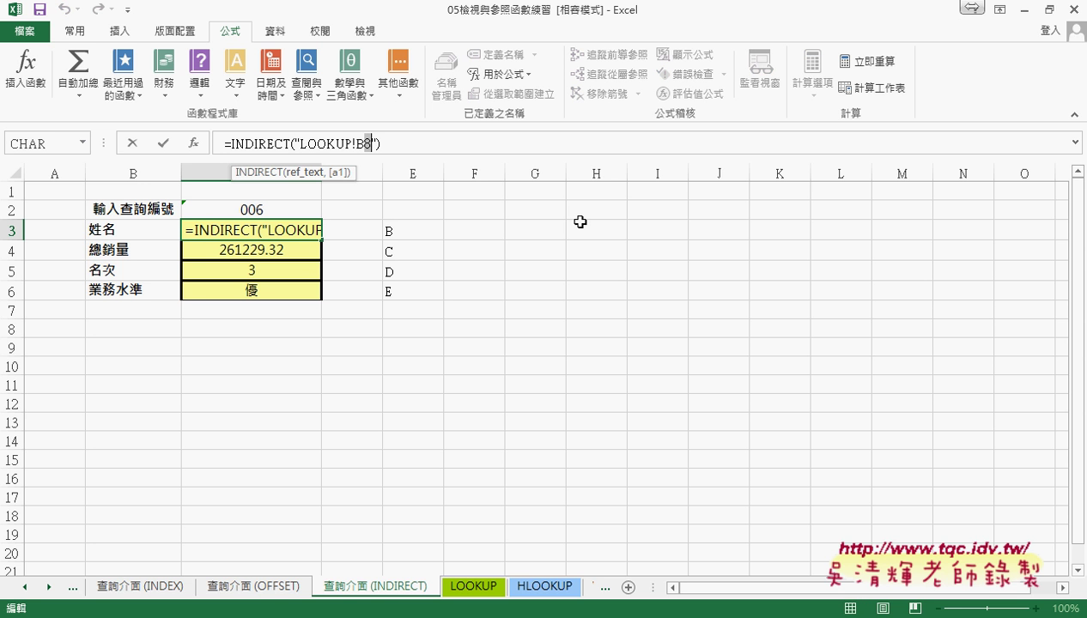
{"action": "key", "text": "ctrl+Return"}
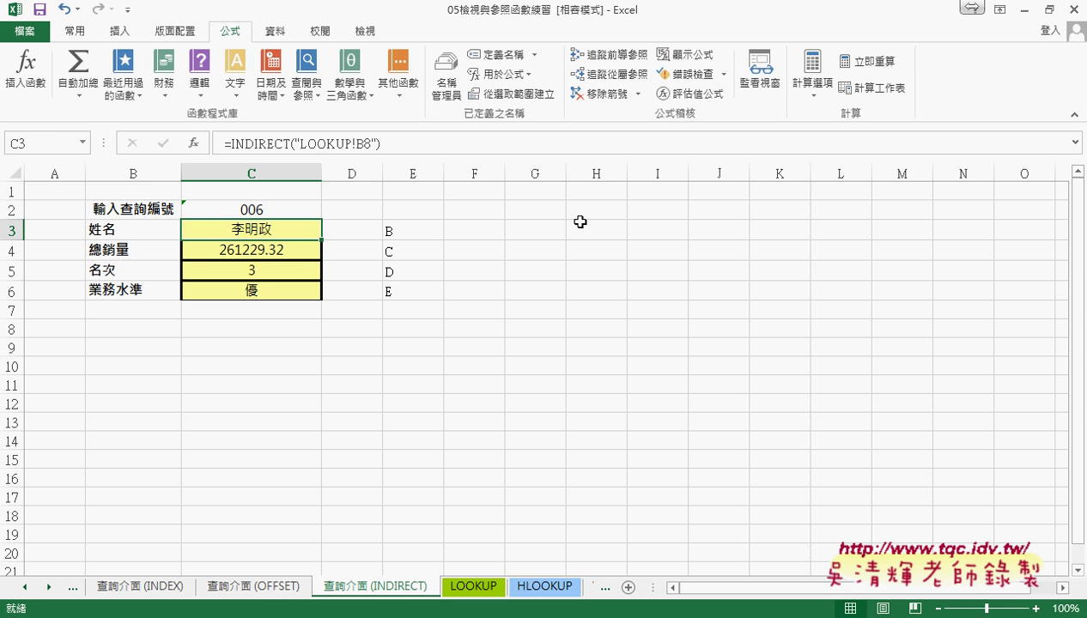
{"action": "left_click", "coordinate": [492, 228]}
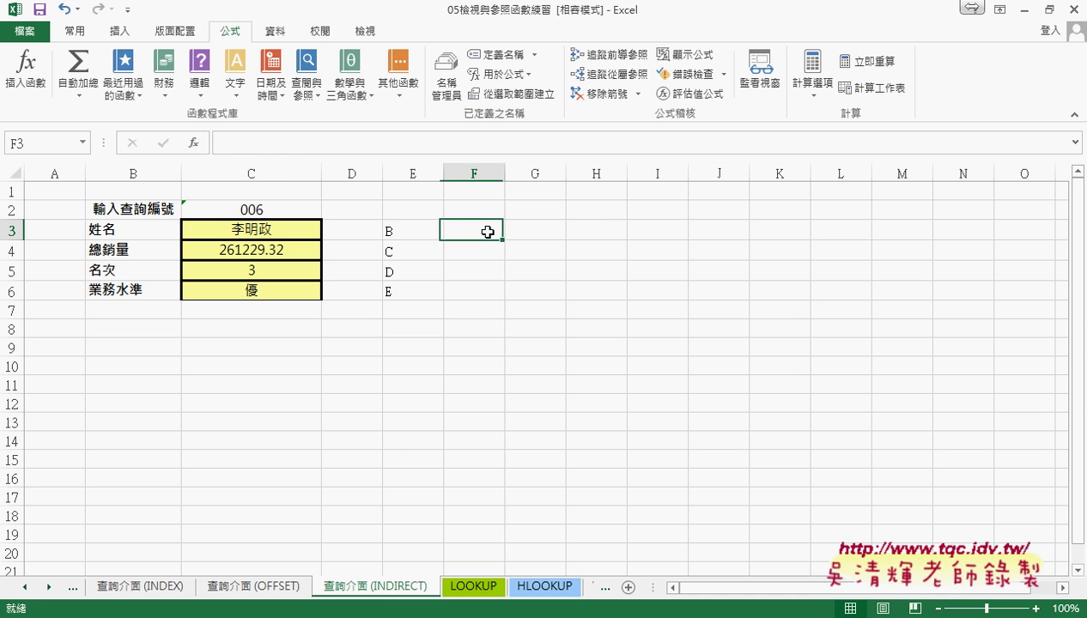
- Enter the formula =C2+2 in cell F3
{"action": "left_click", "coordinate": [237, 144]}
{"action": "type", "text": "="}
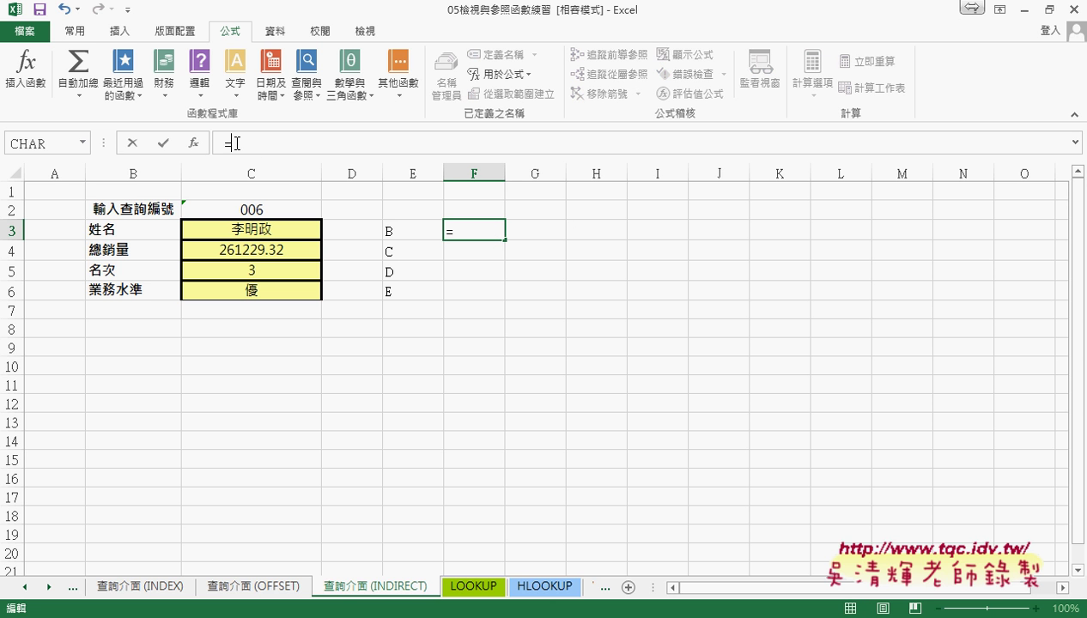
{"action": "left_click", "coordinate": [271, 209]}
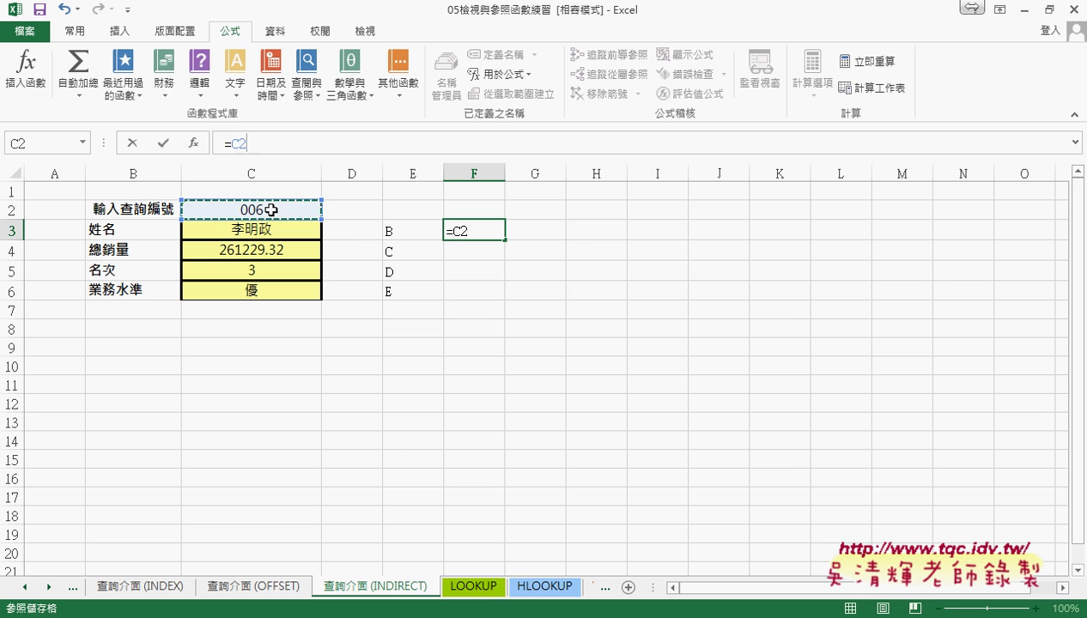
{"action": "type", "text": "+"}
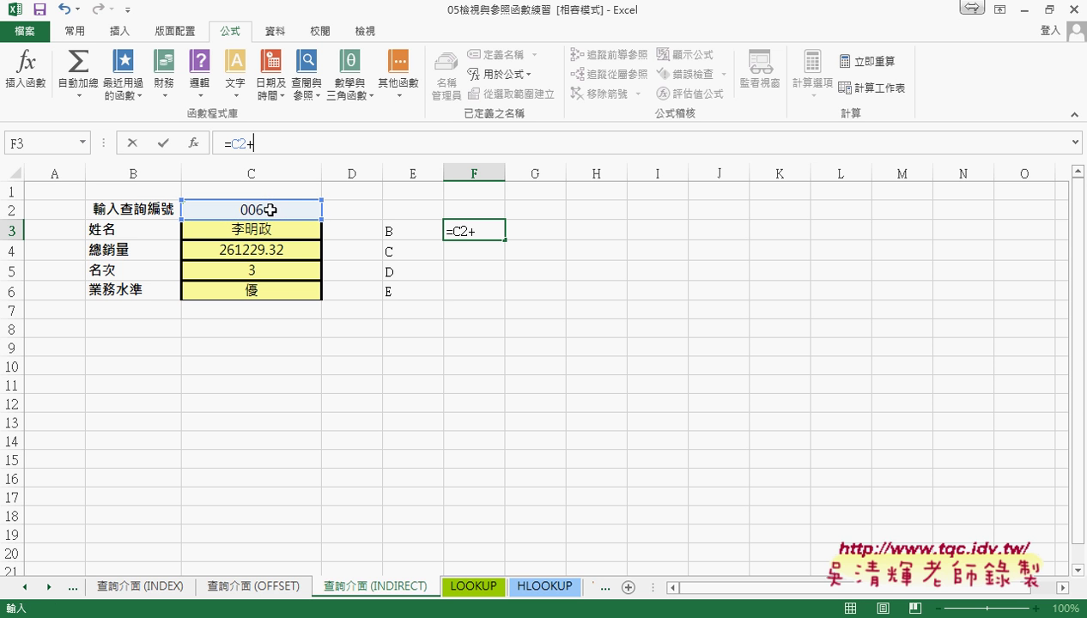
{"action": "type", "text": "2"}
{"action": "left_click", "coordinate": [164, 144]}
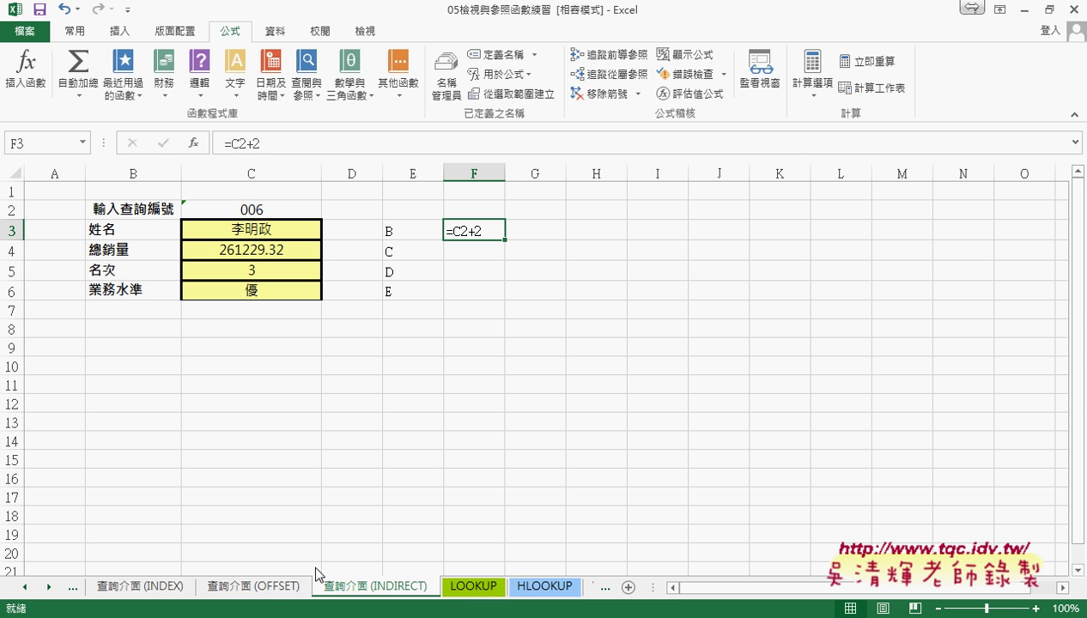
- Check rows 1–2 on the LOOKUP sheet, then return to the 查詢介面 (INDIRECT) sheet
{"action": "left_click", "coordinate": [474, 589]}
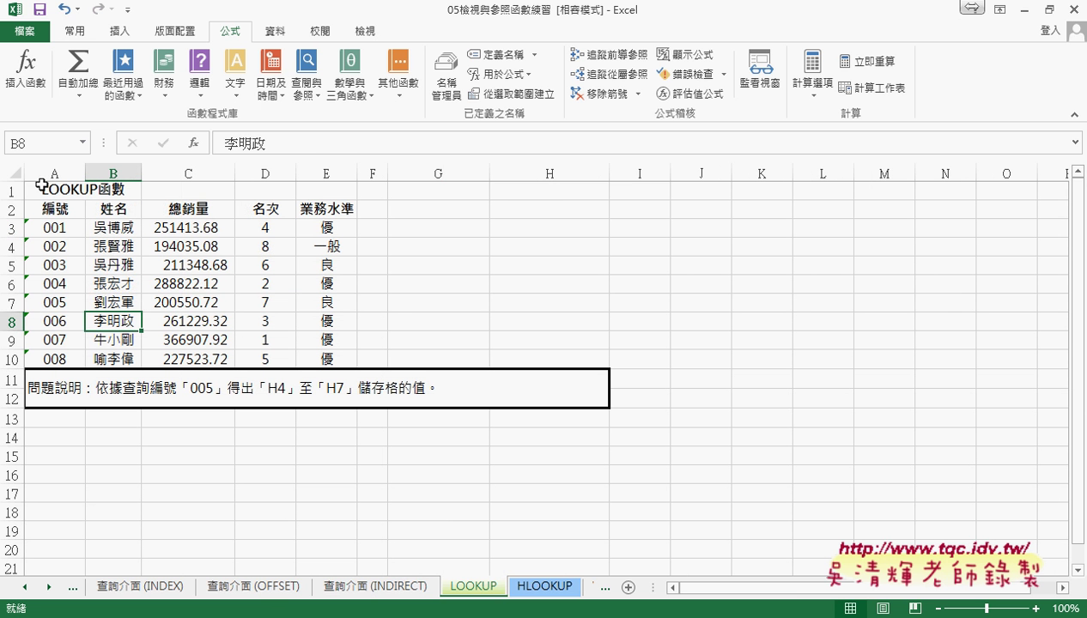
{"action": "left_click", "coordinate": [15, 192]}
{"action": "left_click_drag", "start_coordinate": [16, 194], "coordinate": [12, 209]}
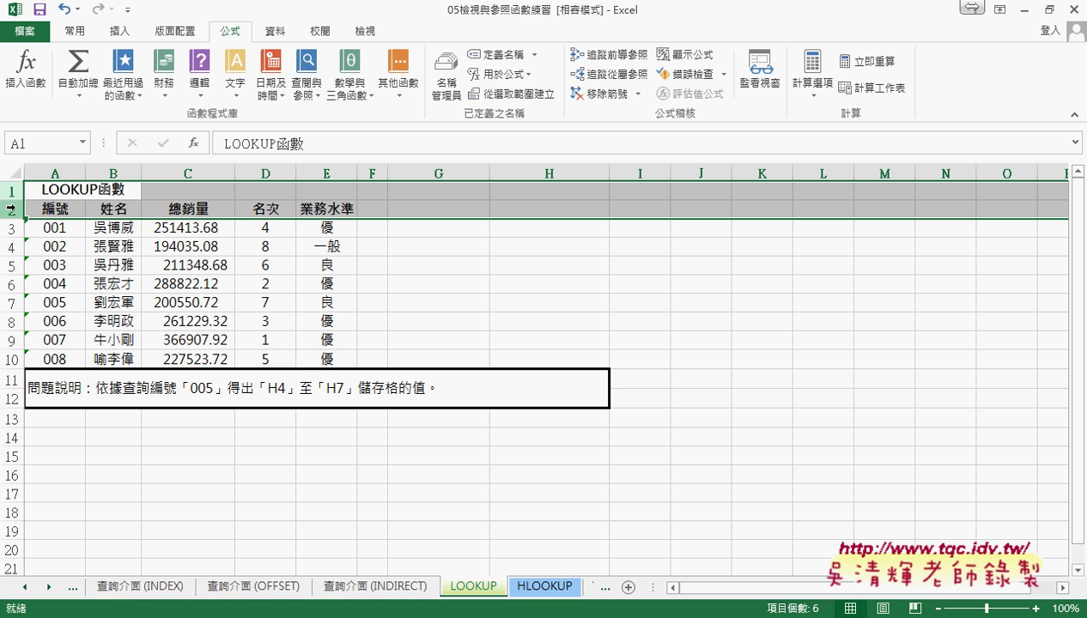
{"action": "left_click", "coordinate": [410, 588]}
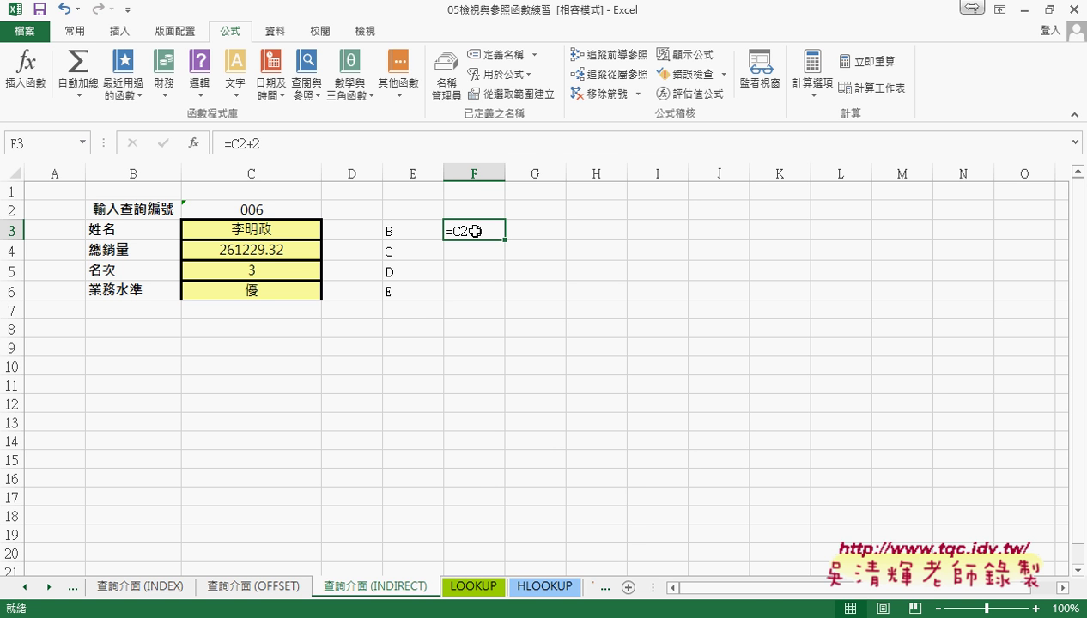
- Switch F3 from Text to 通用格式 (General) in Format Cells so =C2+2 calculates
{"action": "right_click", "coordinate": [483, 233]}
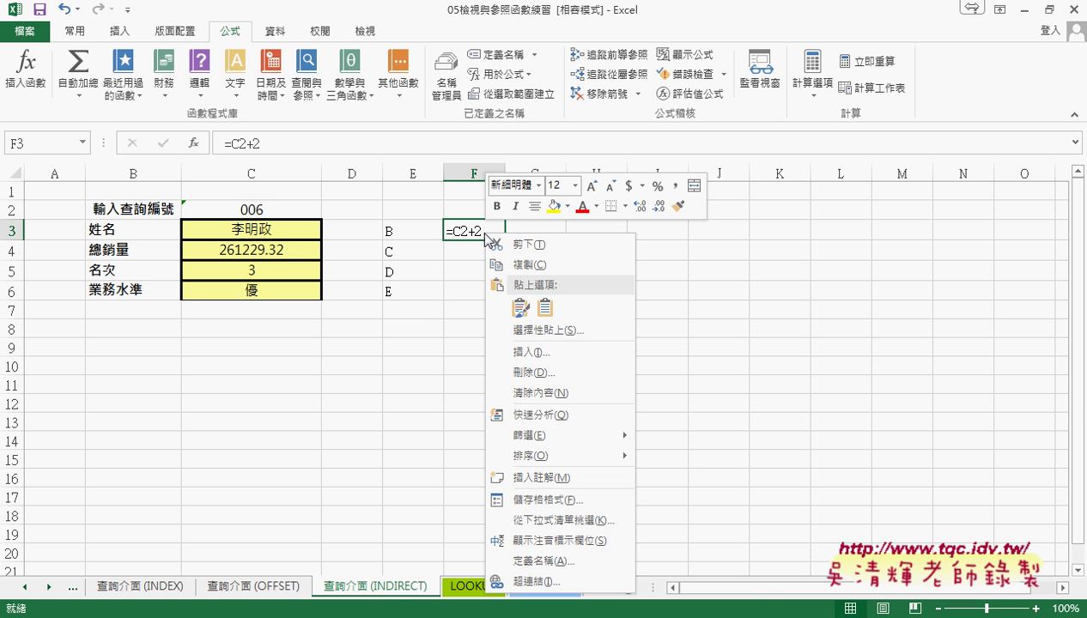
{"action": "left_click", "coordinate": [539, 498]}
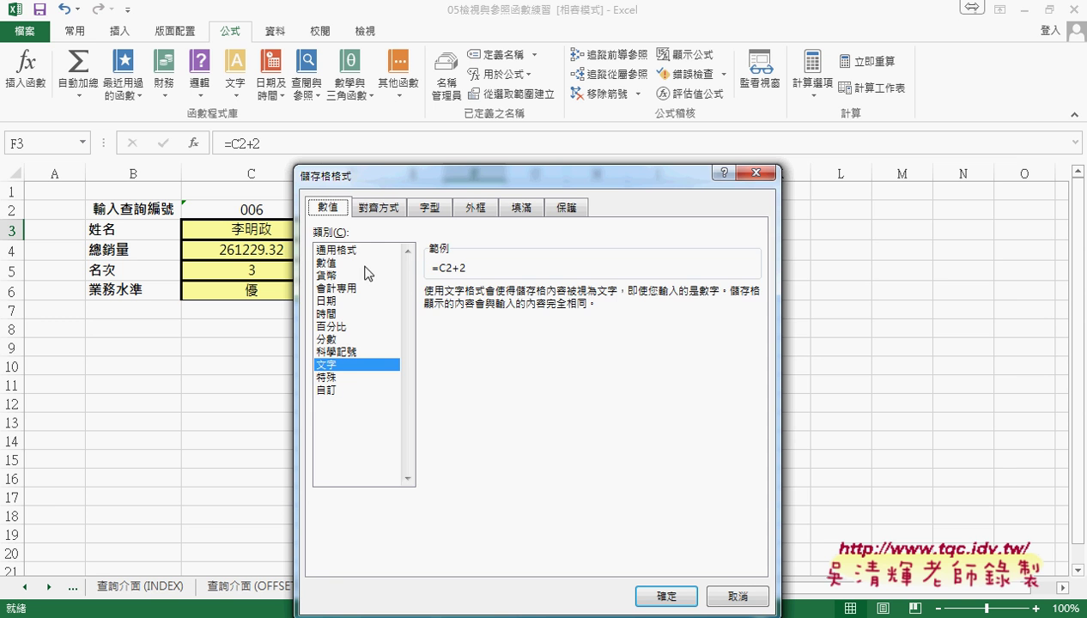
{"action": "left_click", "coordinate": [348, 249]}
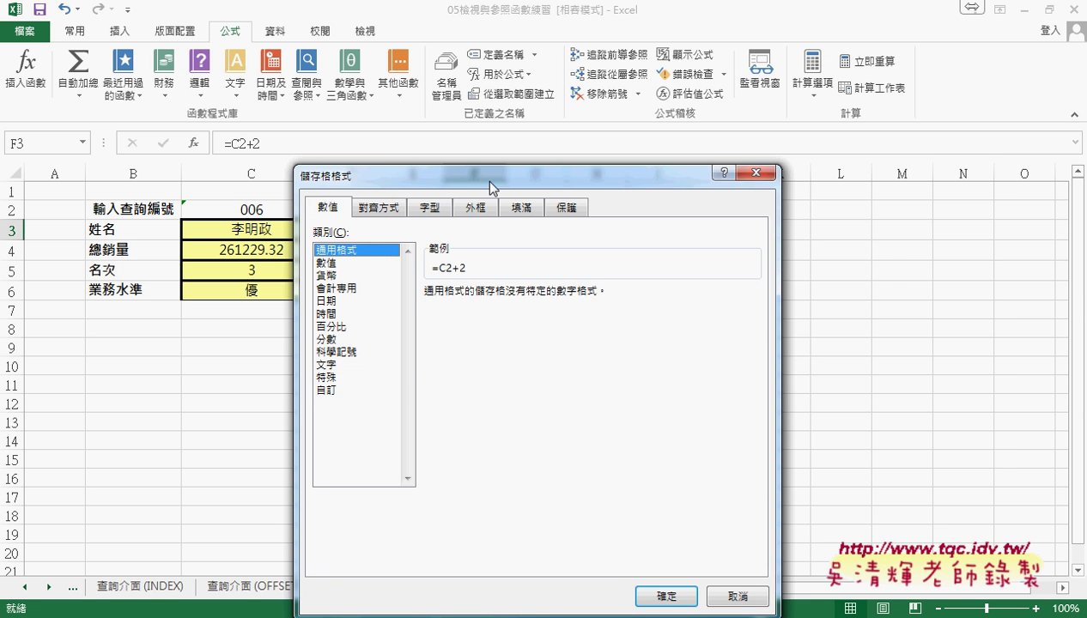
{"action": "left_click_drag", "start_coordinate": [495, 181], "coordinate": [708, 88]}
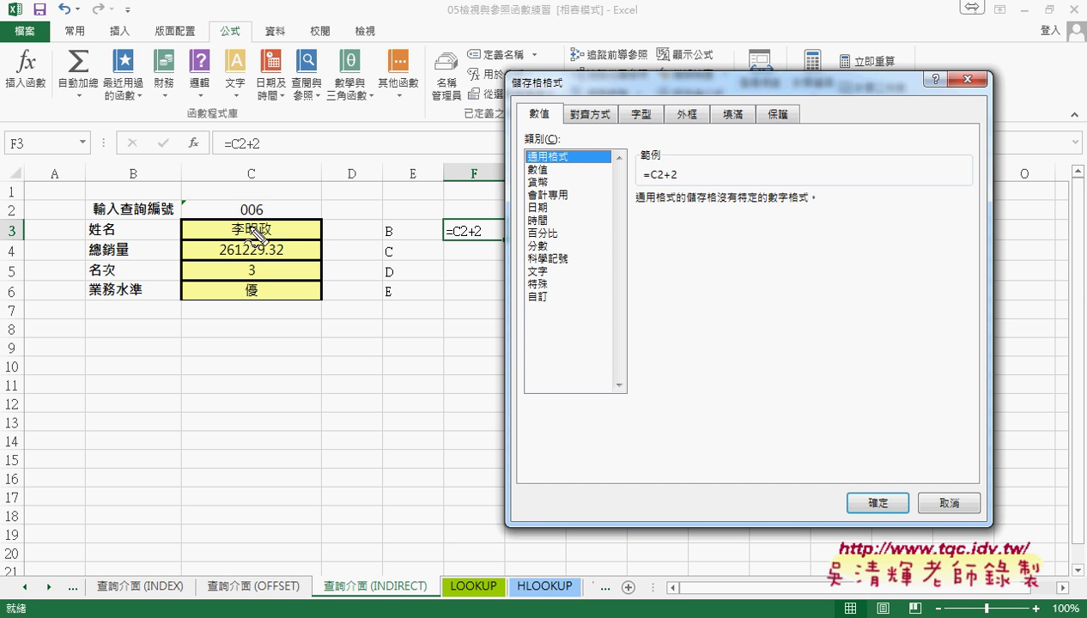
{"action": "mouse_move", "coordinate": [263, 202]}
{"action": "left_mouse_down"}
{"action": "mouse_move", "coordinate": [258, 219]}
{"action": "mouse_move", "coordinate": [452, 214]}
{"action": "left_mouse_up"}
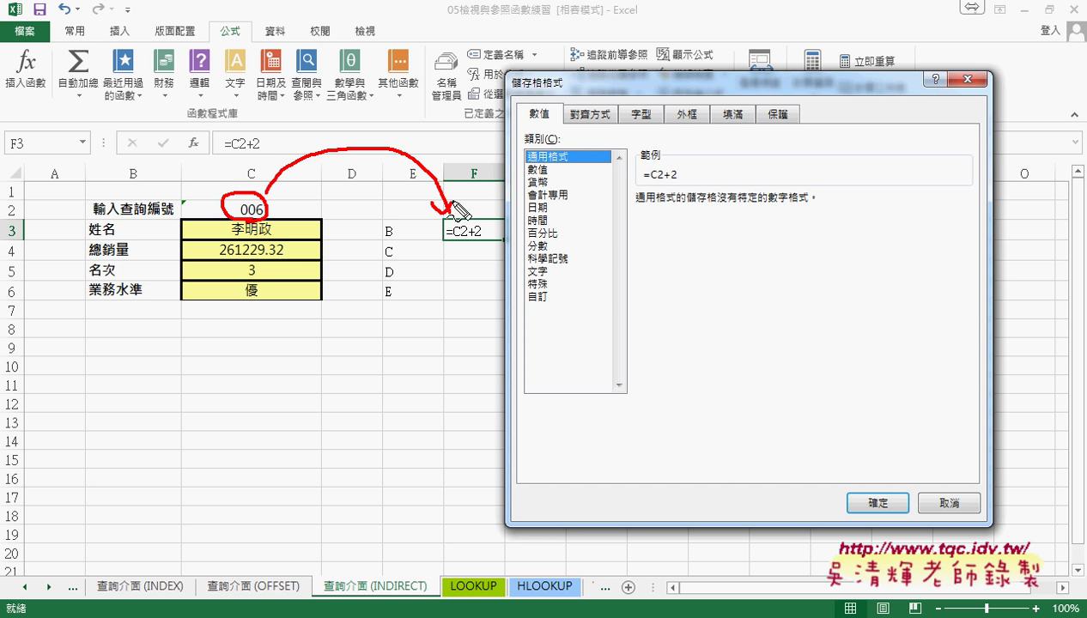
{"action": "left_click_drag", "start_coordinate": [539, 283], "coordinate": [549, 266]}
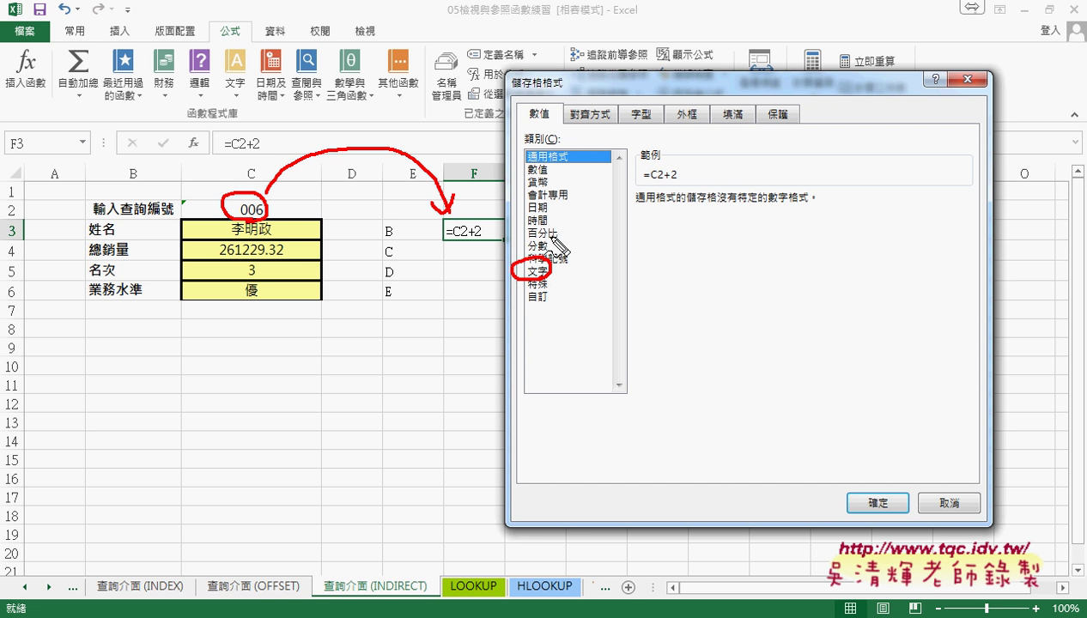
{"action": "left_click_drag", "start_coordinate": [566, 148], "coordinate": [573, 158]}
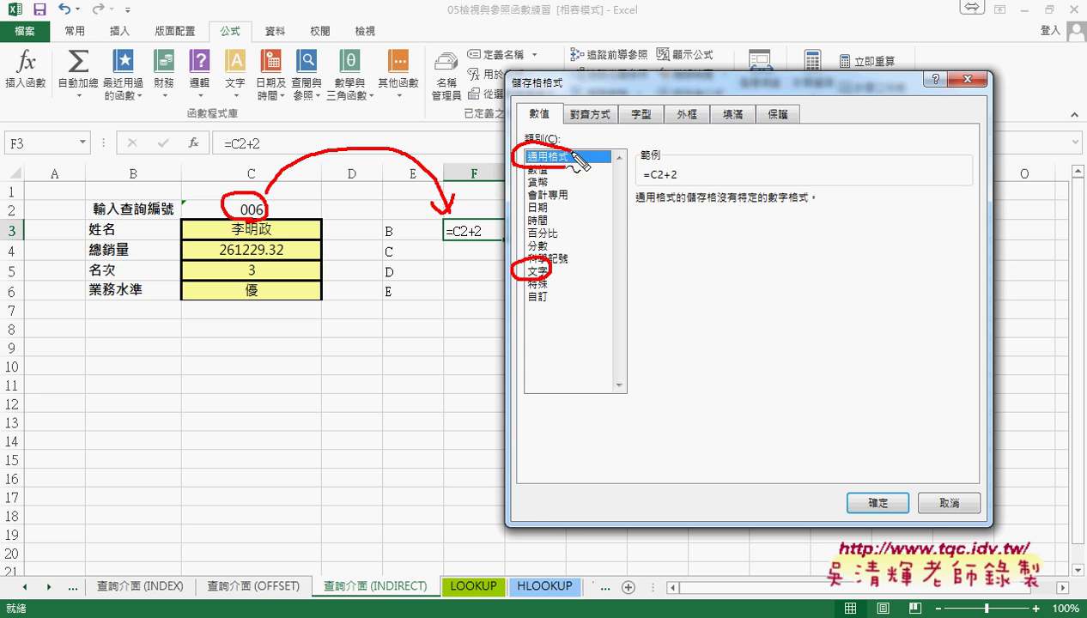
{"action": "key", "text": "Escape"}
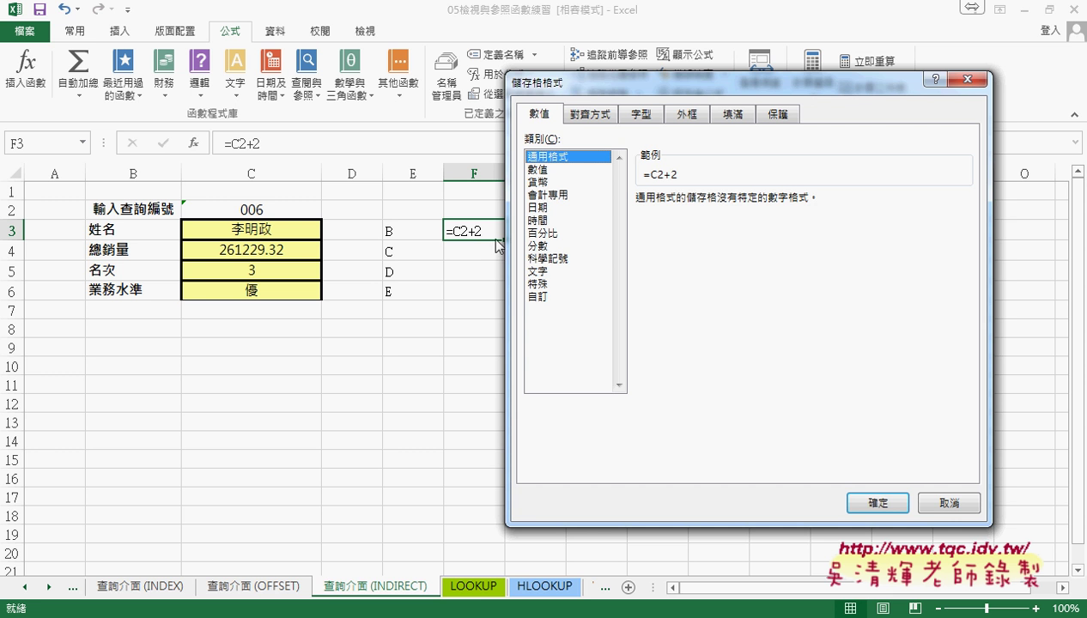
{"action": "left_click", "coordinate": [874, 499]}
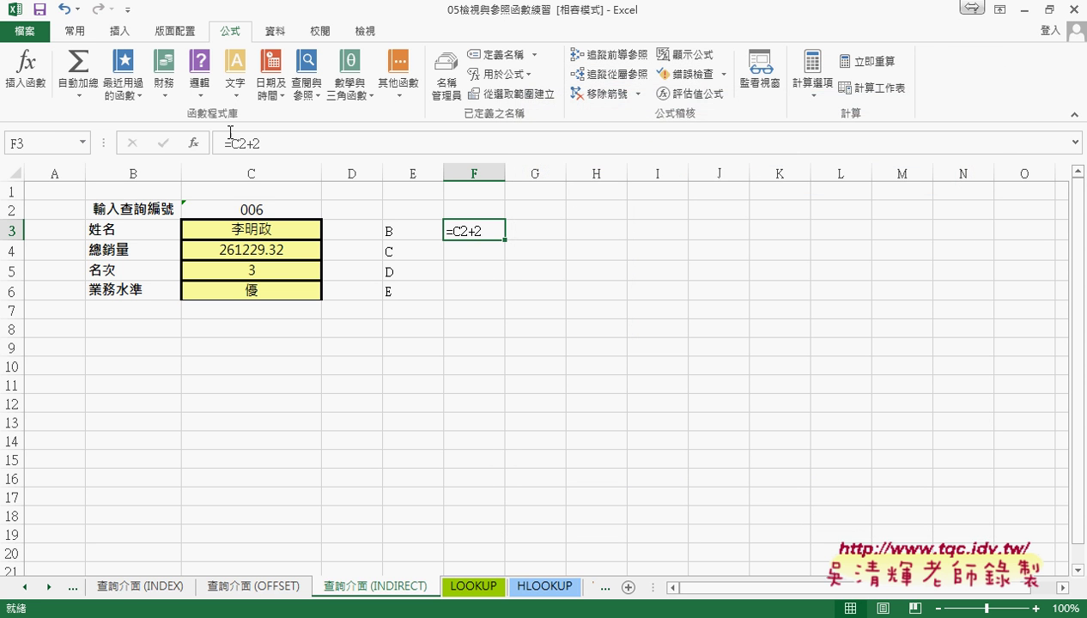
{"action": "left_click", "coordinate": [229, 143]}
- Change F3 to the row-locked =C$2+2 and fill it down to F6
{"action": "left_click", "coordinate": [164, 143]}
{"action": "left_click_drag", "start_coordinate": [507, 241], "coordinate": [507, 299]}
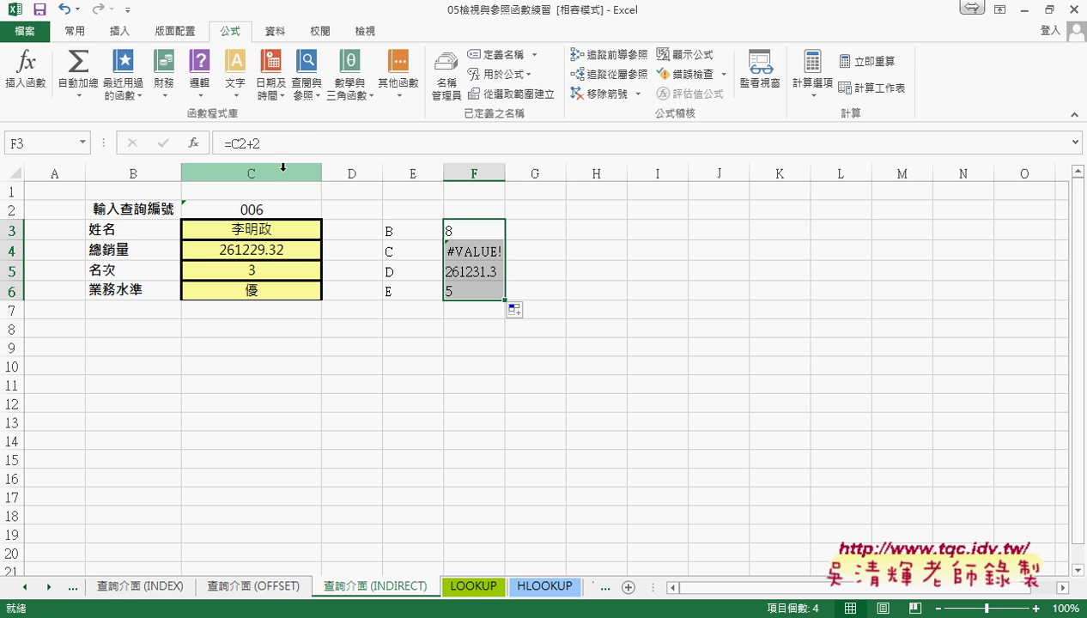
{"action": "left_click", "coordinate": [445, 228]}
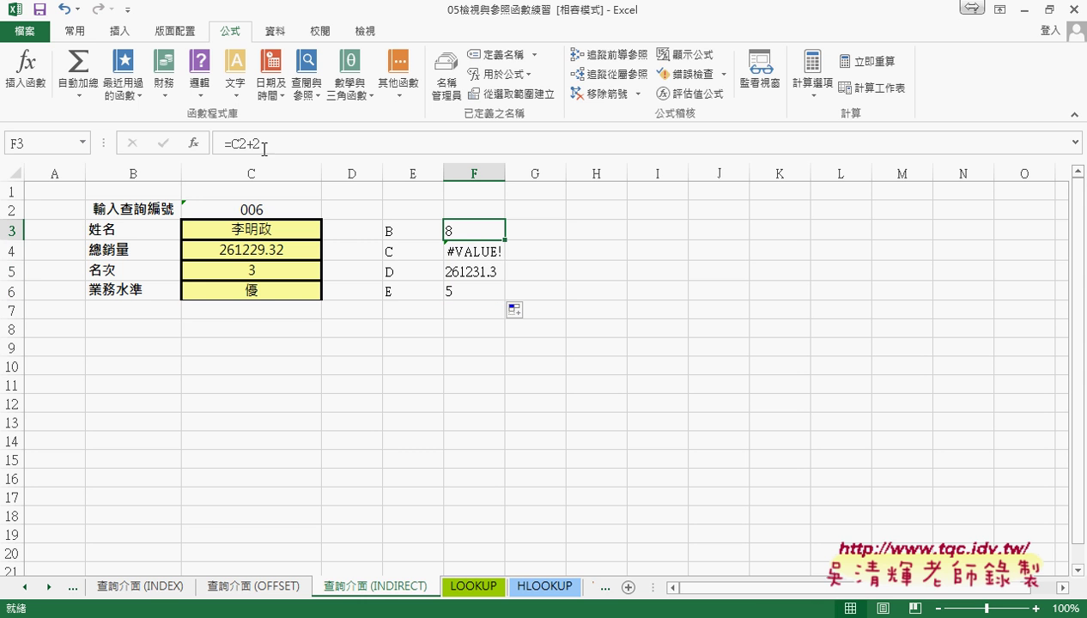
{"action": "left_click", "coordinate": [265, 148]}
{"action": "key", "text": "F4"}
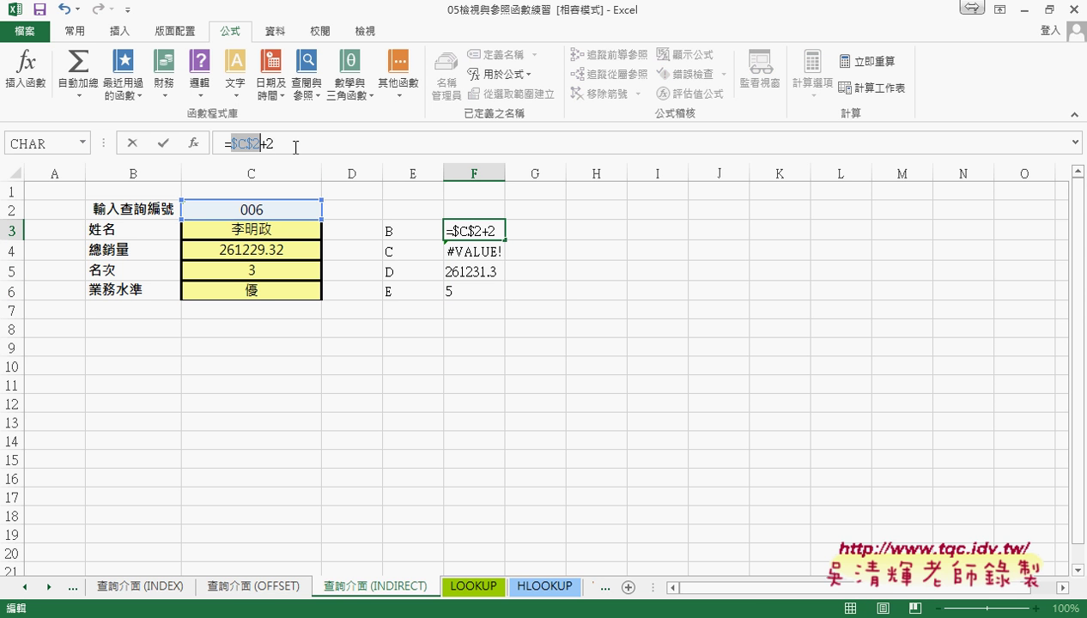
{"action": "key", "text": "F4"}
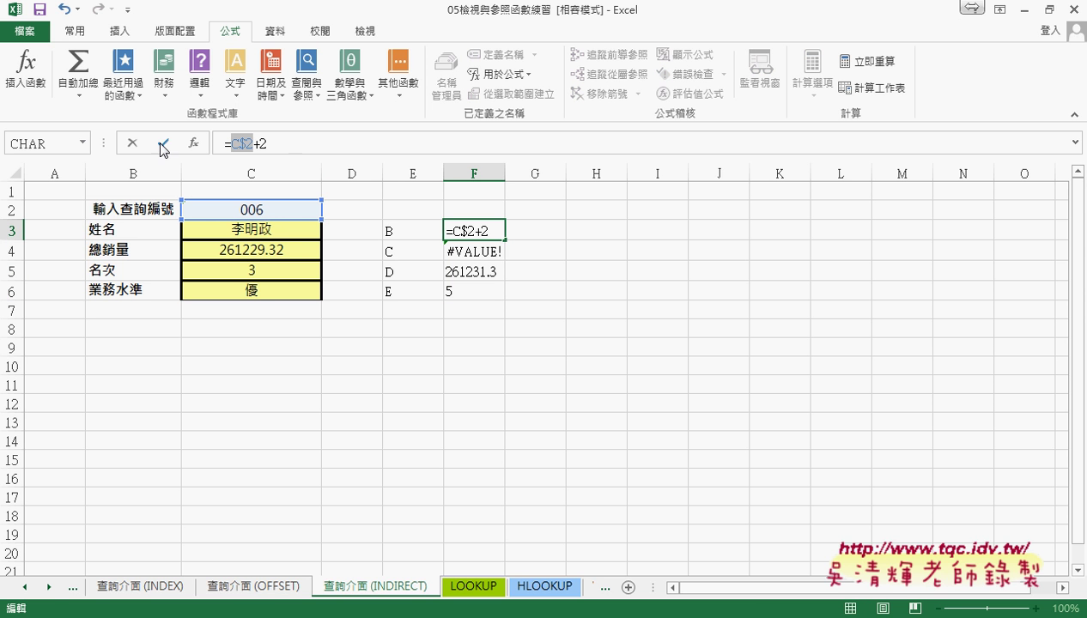
{"action": "left_click", "coordinate": [163, 143]}
{"action": "left_click_drag", "start_coordinate": [504, 242], "coordinate": [504, 296]}
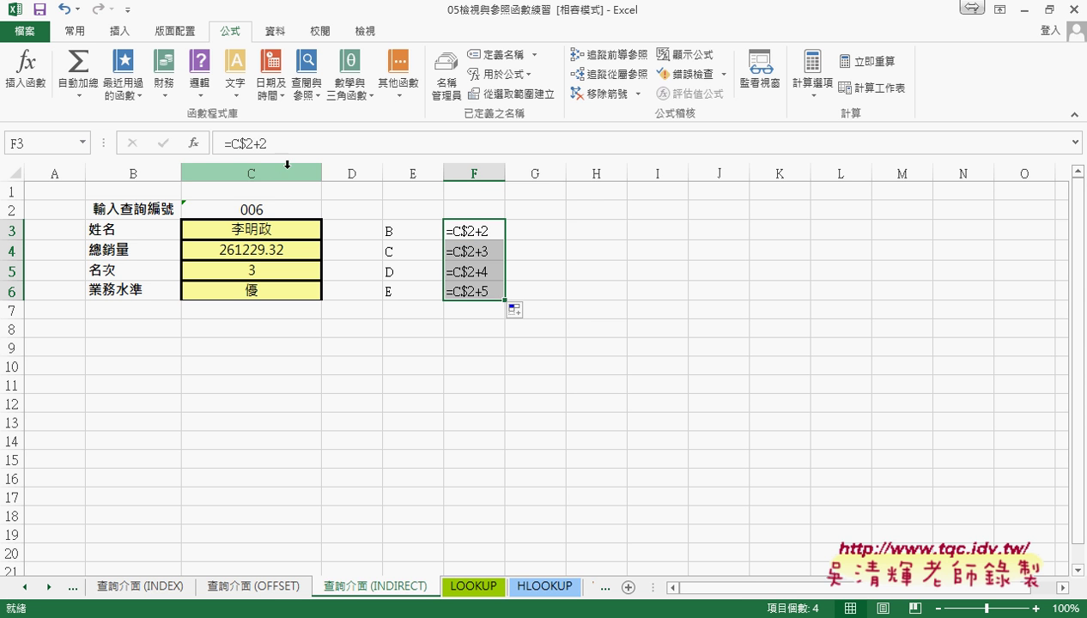
- Format the cells as 通用格式, re-commit F3 and refill F3:F6 so all show 8
{"action": "right_click", "coordinate": [472, 232]}
{"action": "left_click", "coordinate": [529, 501]}
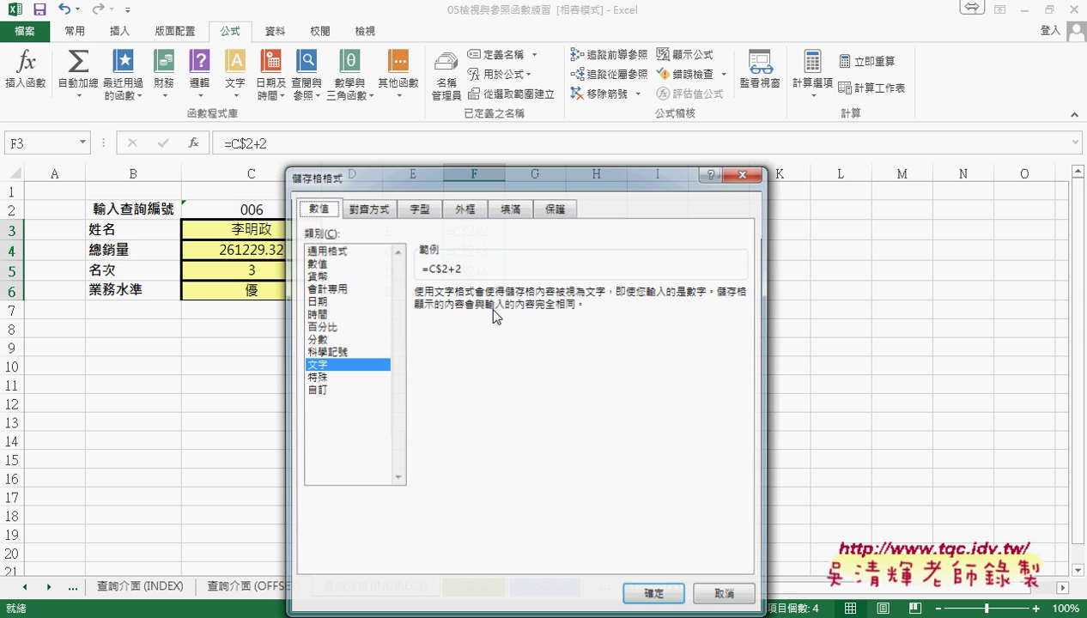
{"action": "left_click", "coordinate": [348, 250]}
{"action": "left_click", "coordinate": [649, 598]}
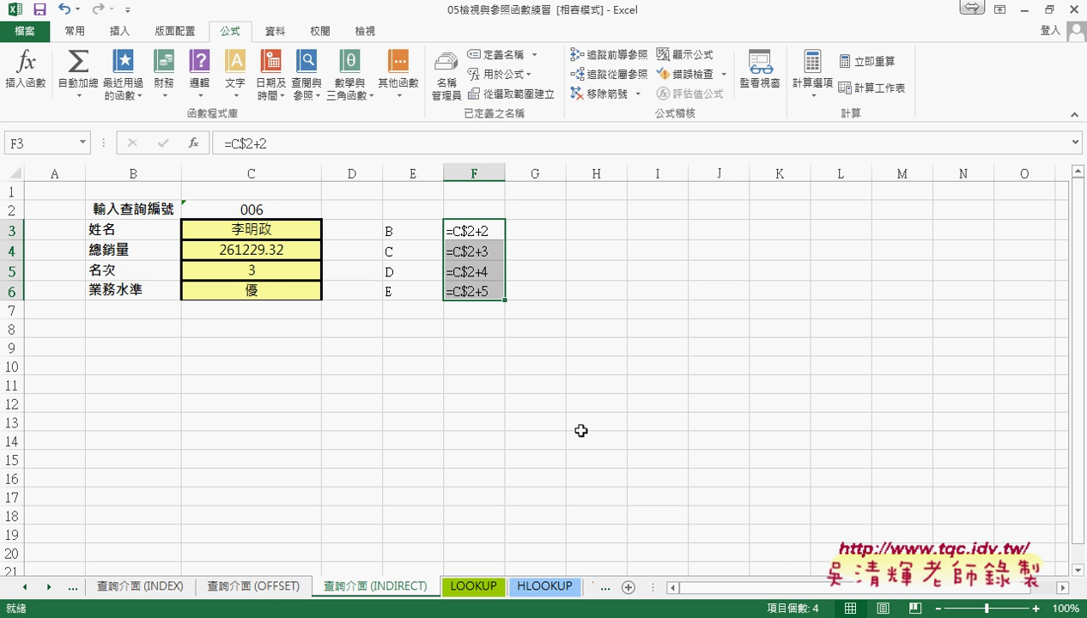
{"action": "left_click", "coordinate": [246, 143]}
{"action": "left_click", "coordinate": [163, 144]}
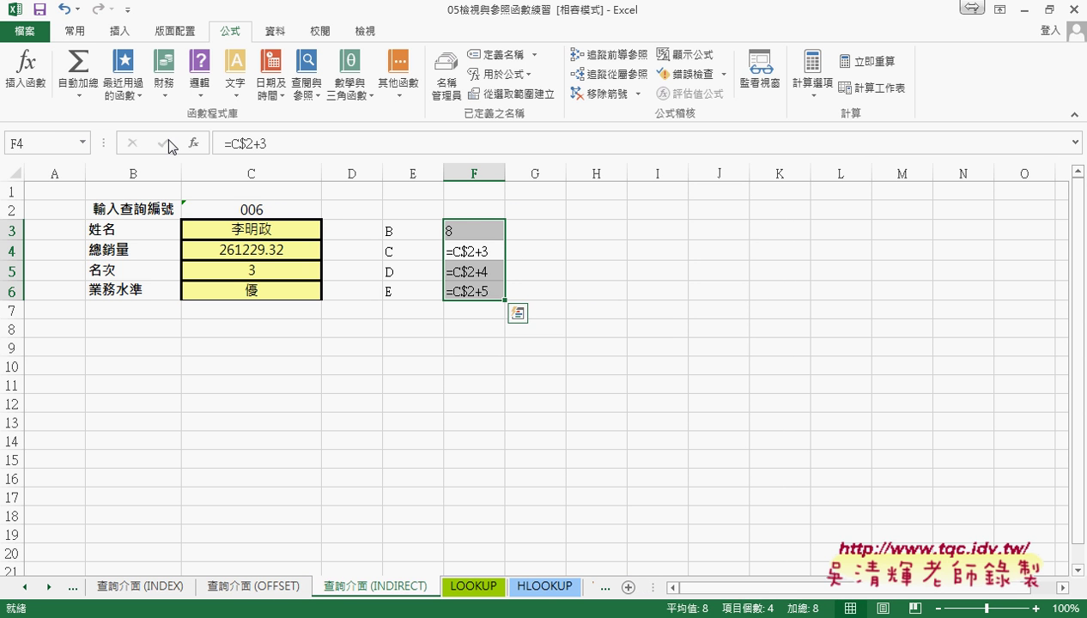
{"action": "left_click", "coordinate": [447, 234]}
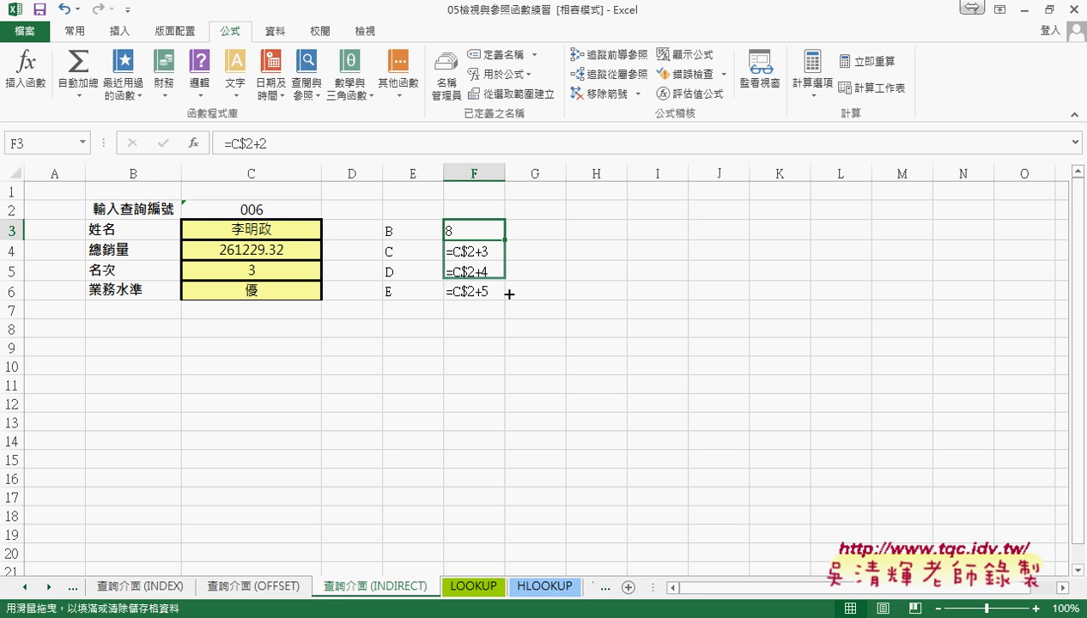
{"action": "left_click_drag", "start_coordinate": [509, 241], "coordinate": [507, 297]}
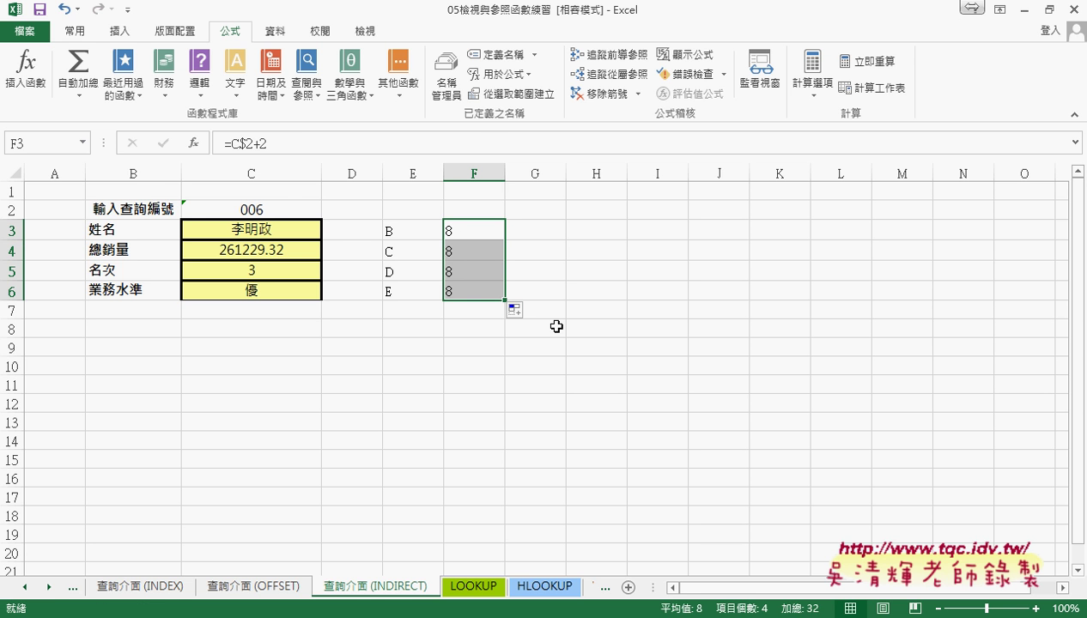
- Pick 001 from C2's ID dropdown so F3:F6 show 3, then check E3's CHAR formula
{"action": "left_click", "coordinate": [307, 210]}
{"action": "left_click", "coordinate": [328, 211]}
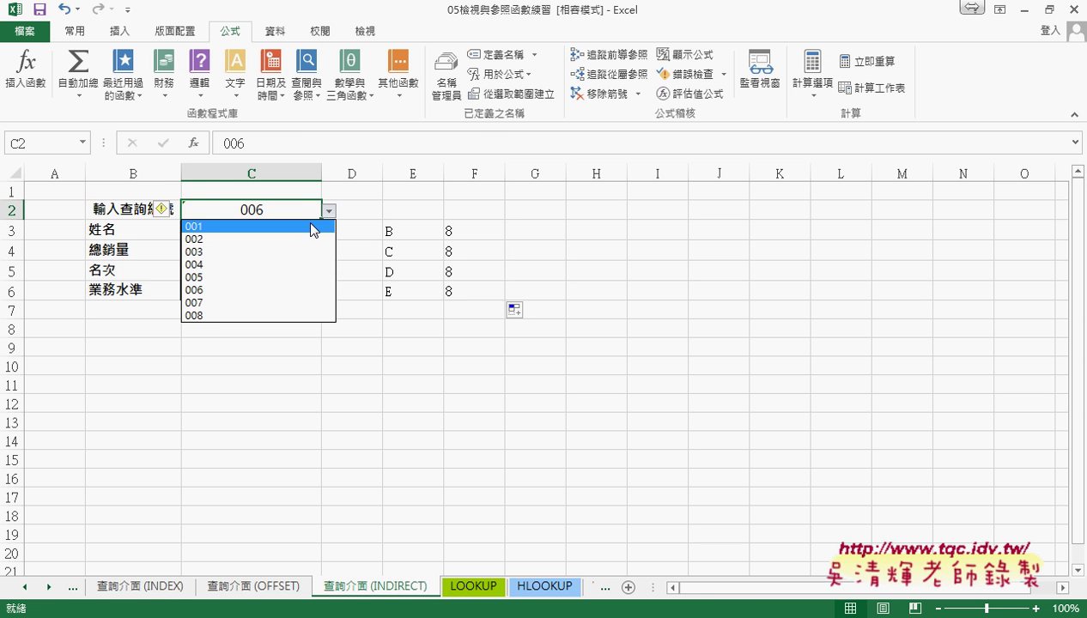
{"action": "left_click", "coordinate": [310, 226]}
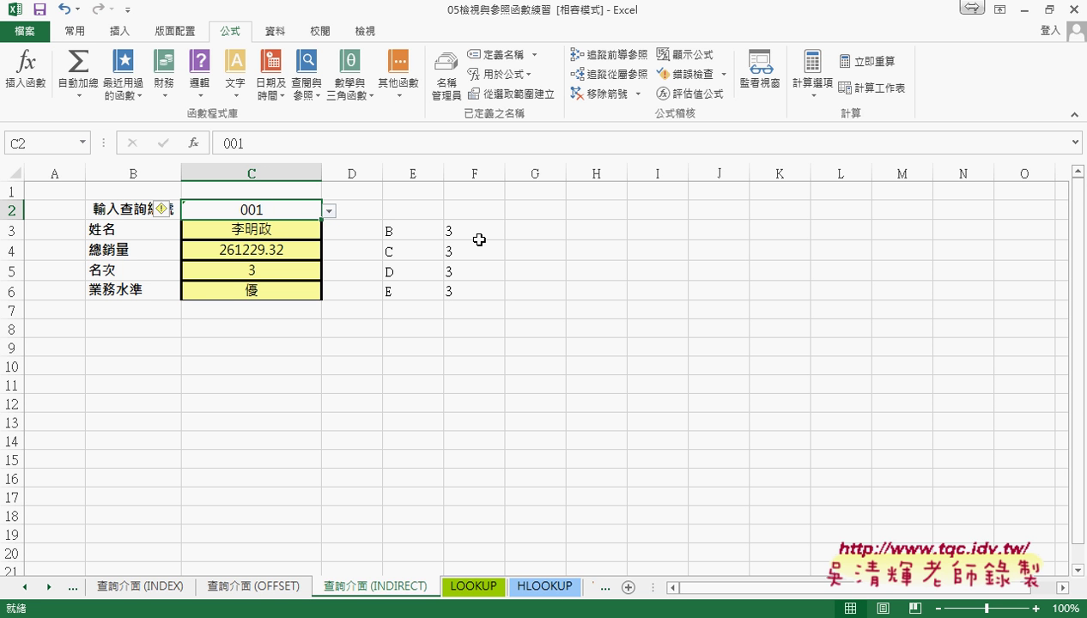
{"action": "left_click", "coordinate": [405, 229]}
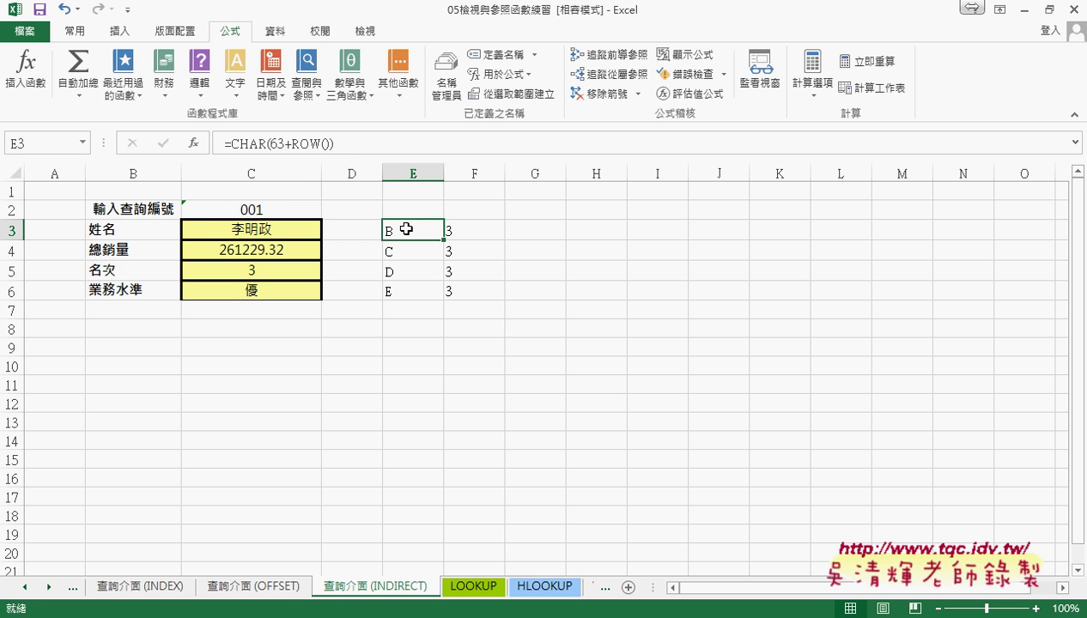
- Inspect the formulas in C3 (=INDIRECT("LOOKUP!B8")), E3 and F3 without changing them
{"action": "left_click", "coordinate": [258, 230]}
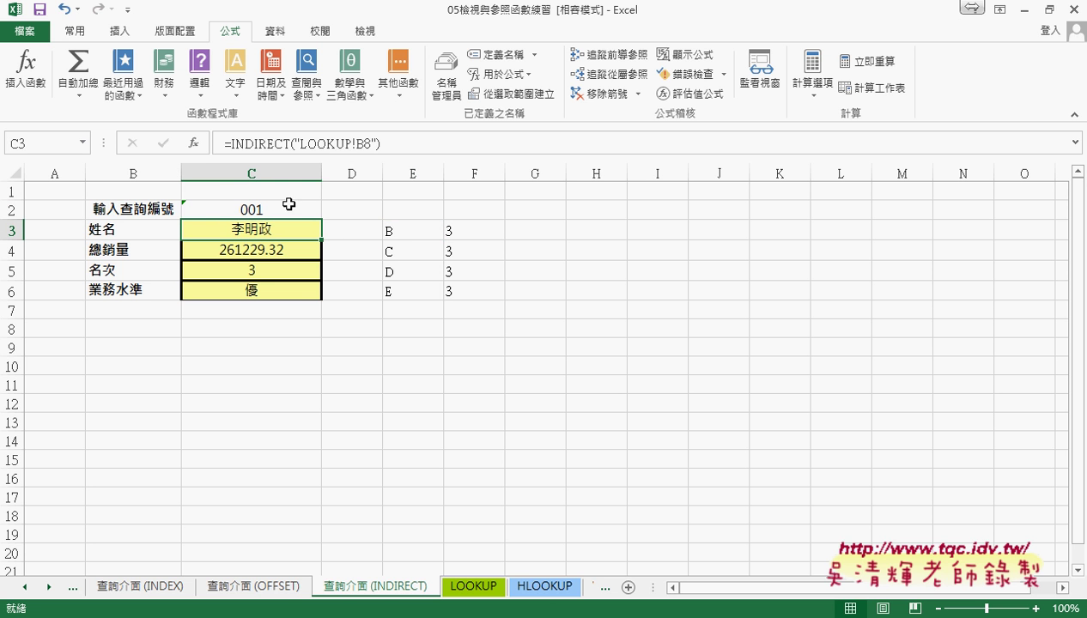
{"action": "left_click", "coordinate": [360, 143]}
{"action": "double_click", "coordinate": [360, 143]}
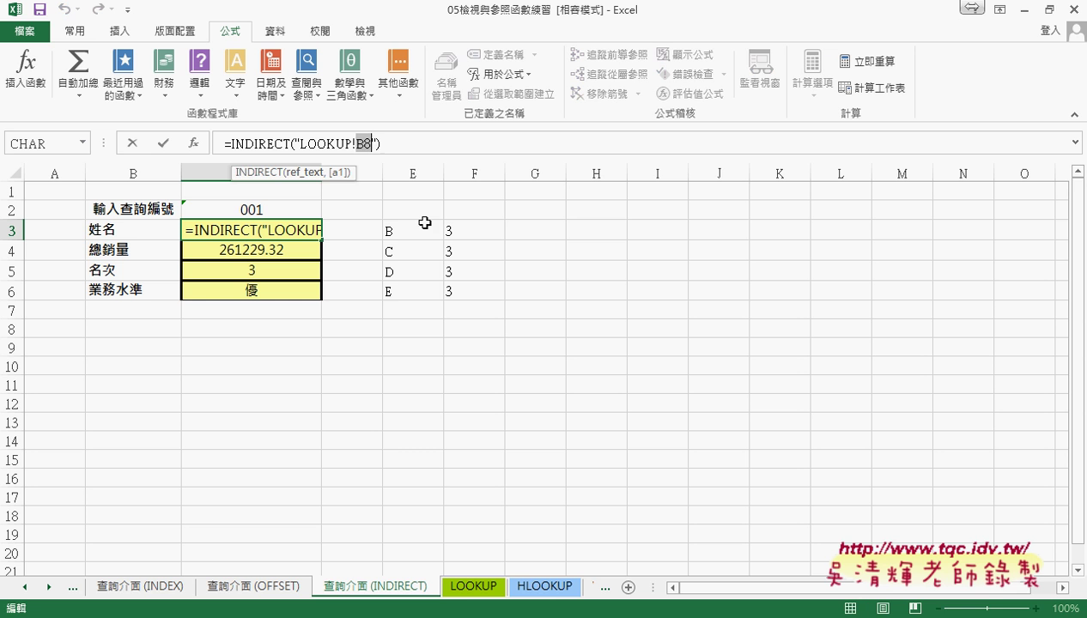
{"action": "left_click", "coordinate": [132, 144]}
{"action": "left_click", "coordinate": [413, 234]}
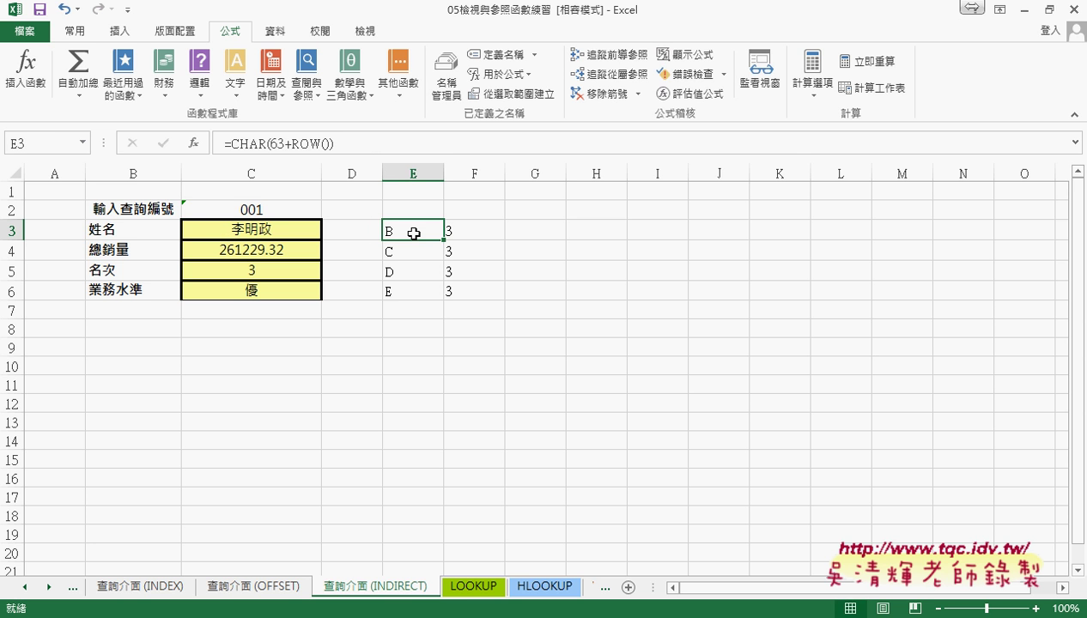
{"action": "left_click", "coordinate": [464, 233]}
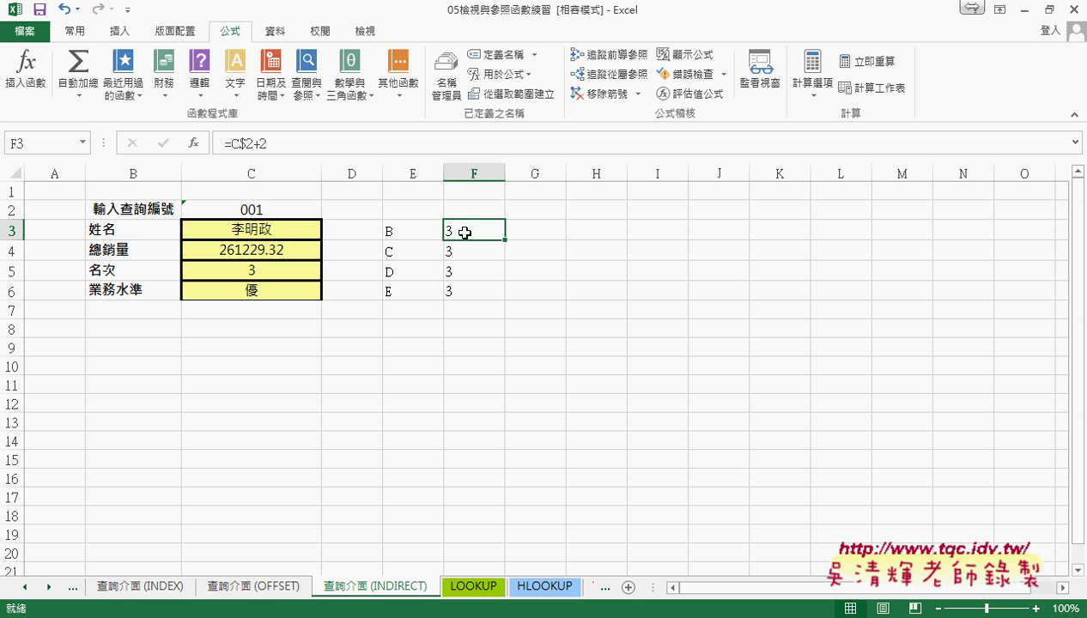
{"action": "left_click", "coordinate": [423, 233]}
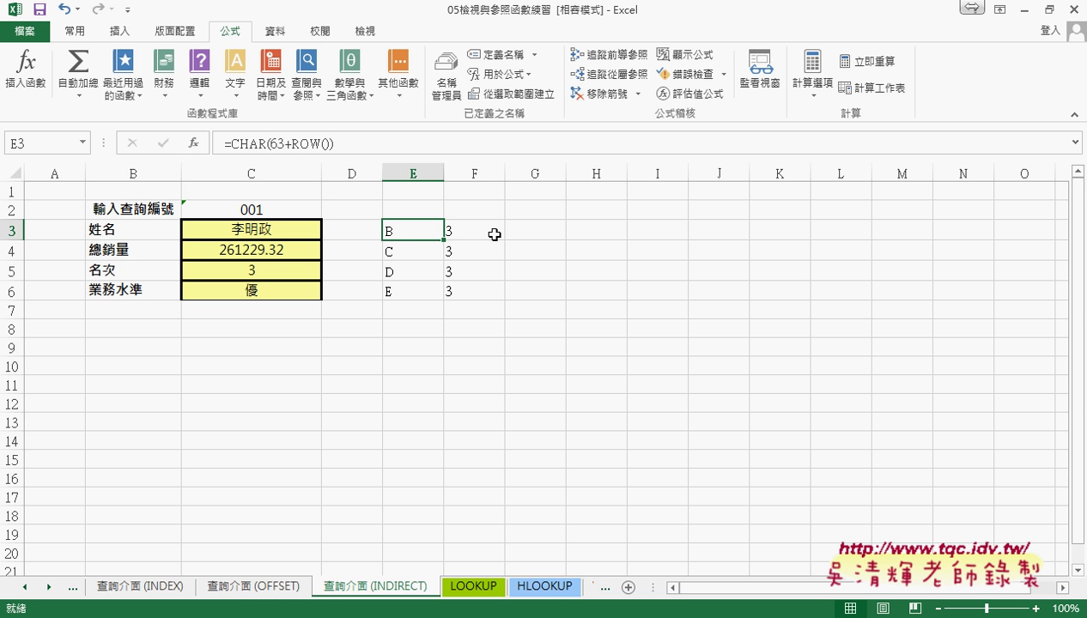
- Copy the CHAR(63+ROW()) text from E3's formula and return to C3
{"action": "left_click_drag", "start_coordinate": [335, 143], "coordinate": [230, 143]}
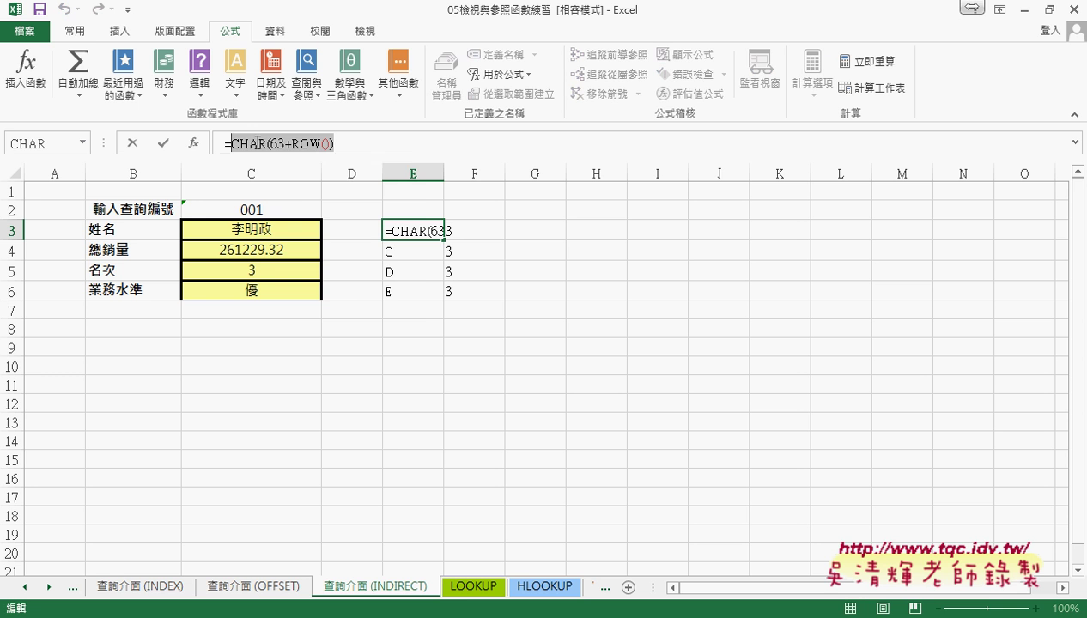
{"action": "right_click", "coordinate": [273, 146]}
{"action": "left_click", "coordinate": [302, 173]}
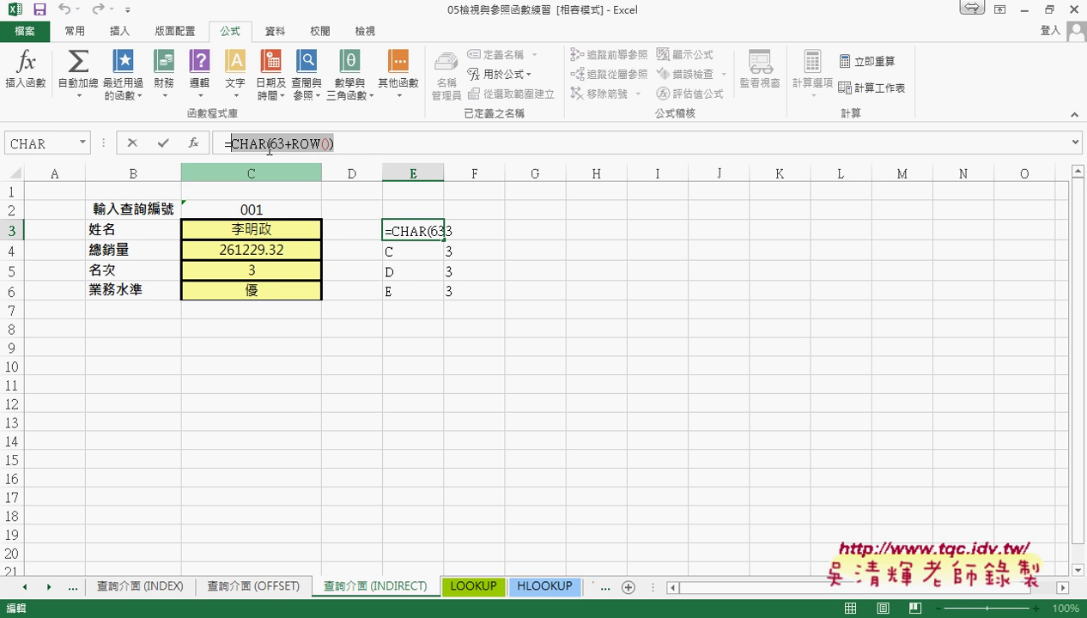
{"action": "left_click", "coordinate": [139, 144]}
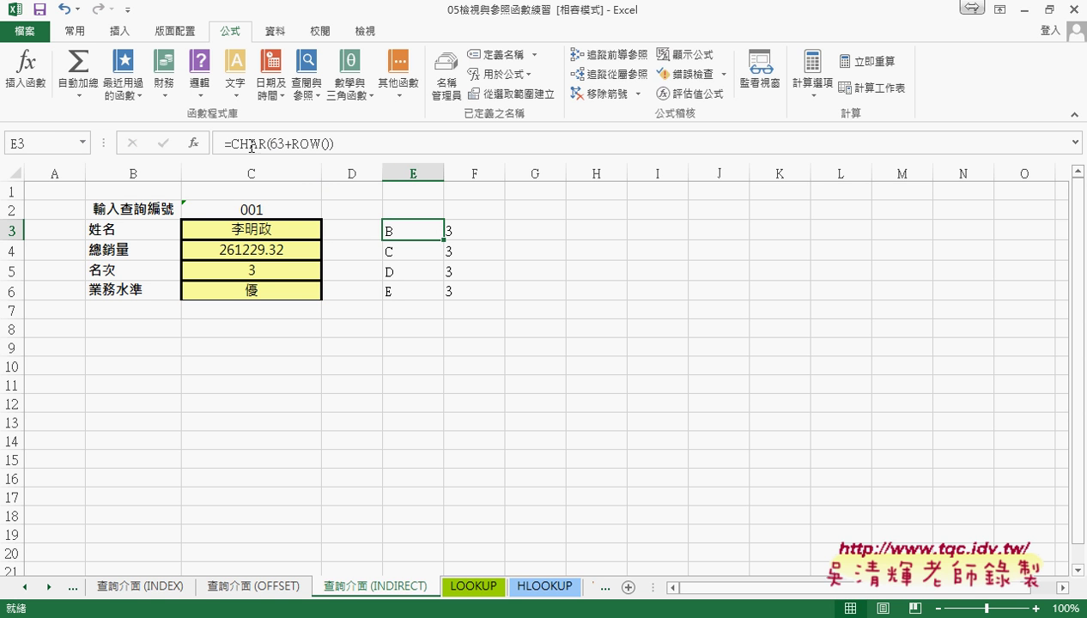
{"action": "left_click", "coordinate": [250, 230]}
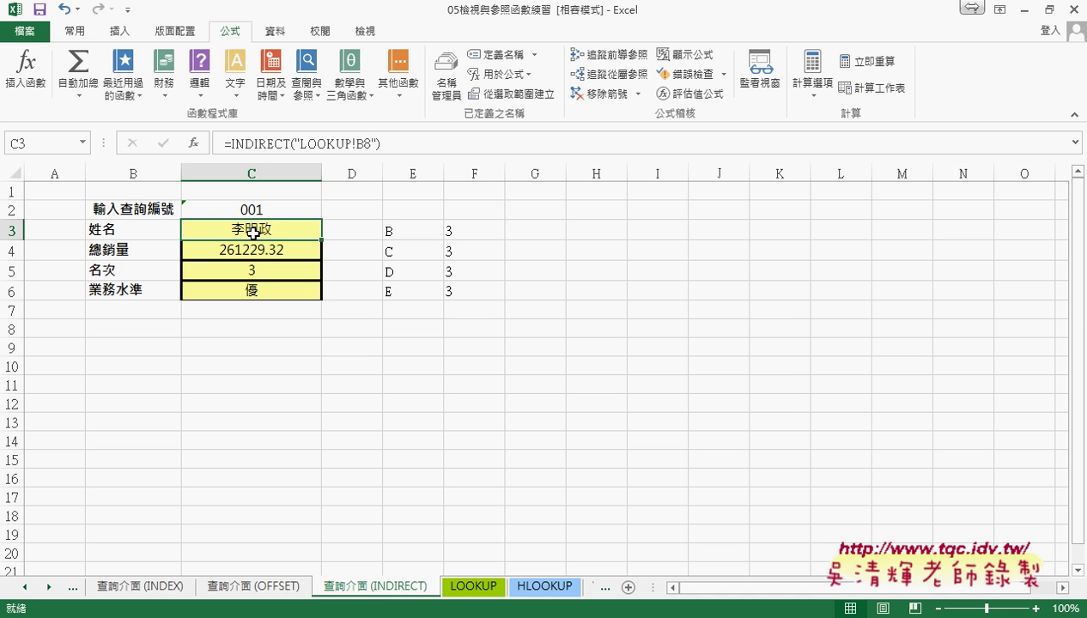
- Replace C3's fixed B8 address with &CHAR(63+ROW()) inside the INDIRECT formula
{"action": "double_click", "coordinate": [363, 143]}
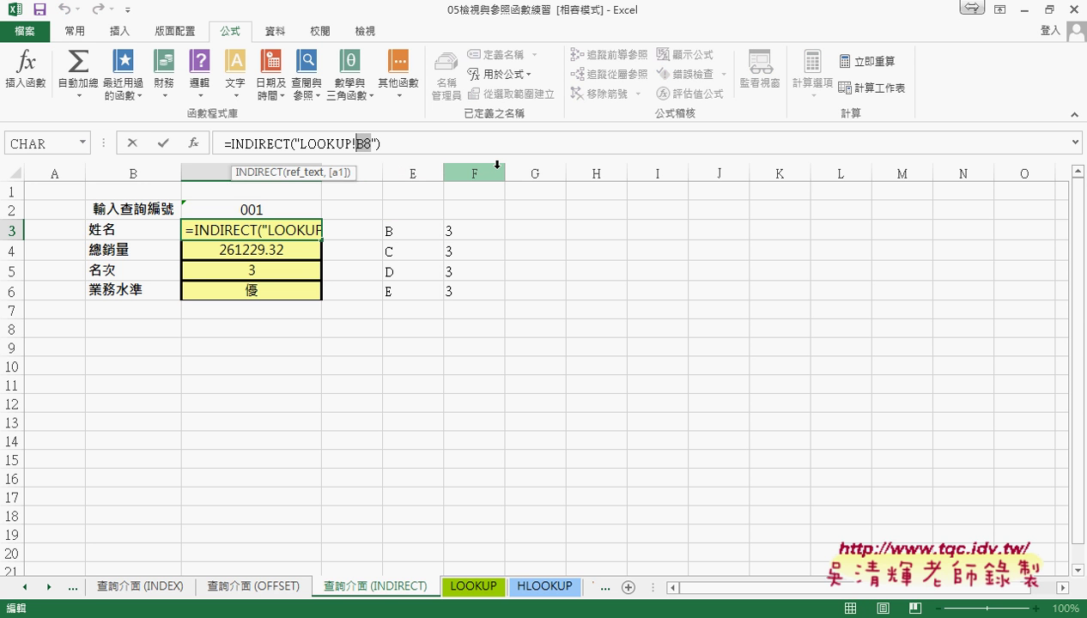
{"action": "key", "text": "BackSpace"}
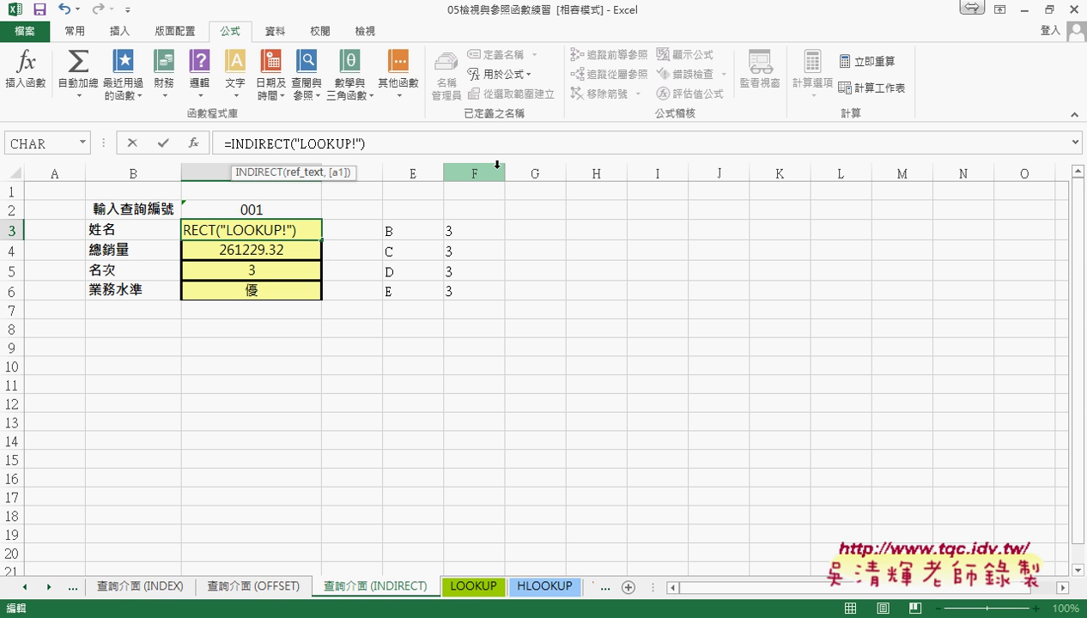
{"action": "type", "text": "&"}
{"action": "type", "text": "CHAR(63+ROW())"}
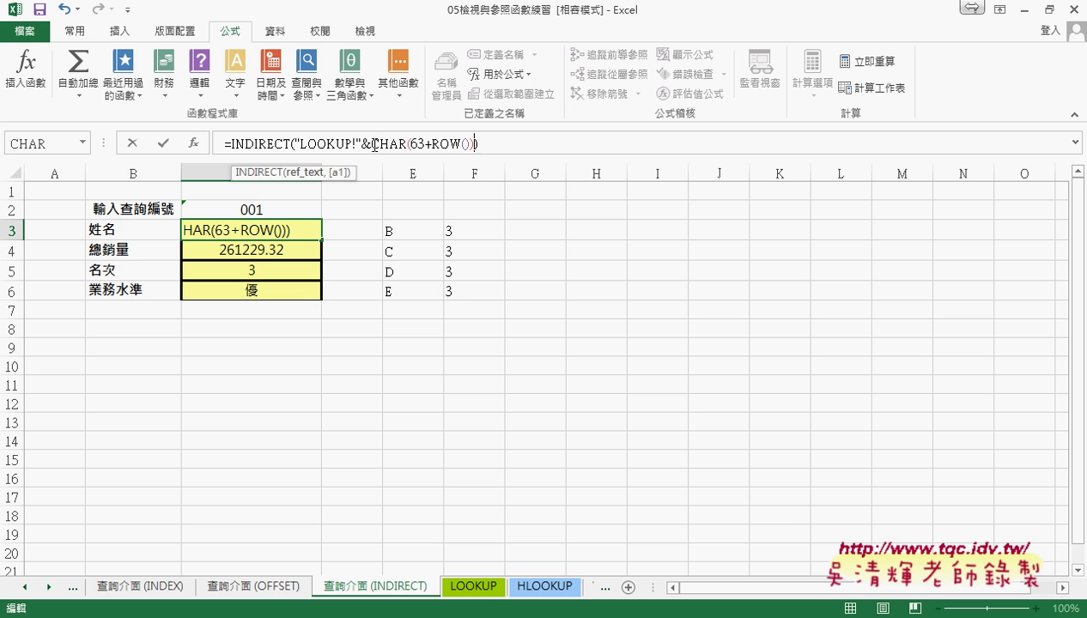
{"action": "left_click_drag", "start_coordinate": [373, 144], "coordinate": [476, 146]}
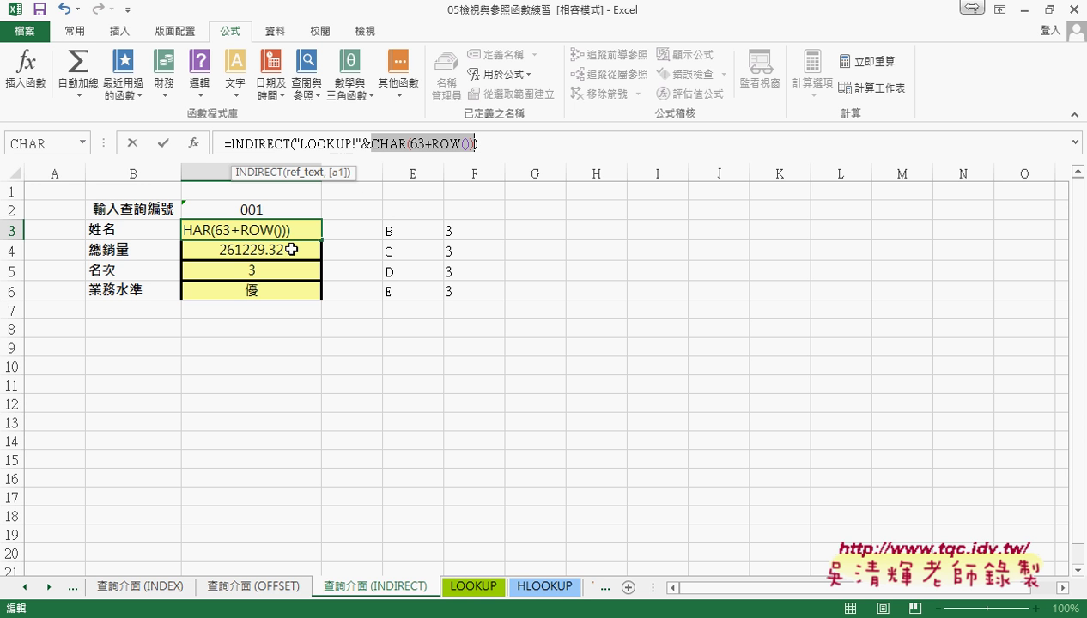
{"action": "left_click", "coordinate": [477, 144]}
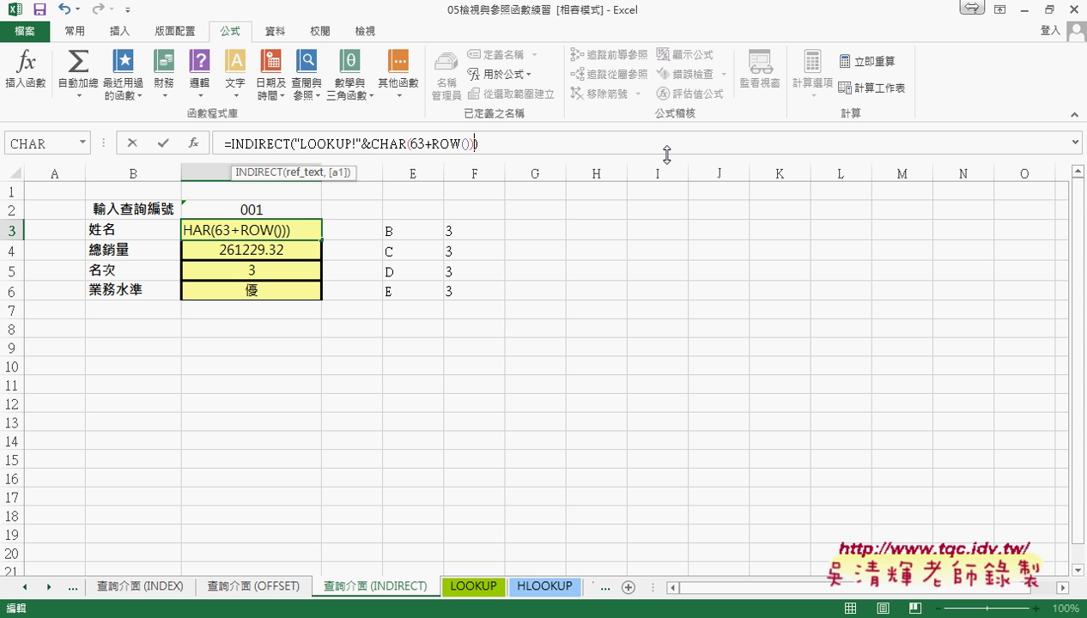
- Append &C$2+2 so C3 reads =INDIRECT("LOOKUP!"&CHAR(63+ROW())&C$2+2) and confirm it
{"action": "type", "text": "&"}
{"action": "left_click", "coordinate": [274, 210]}
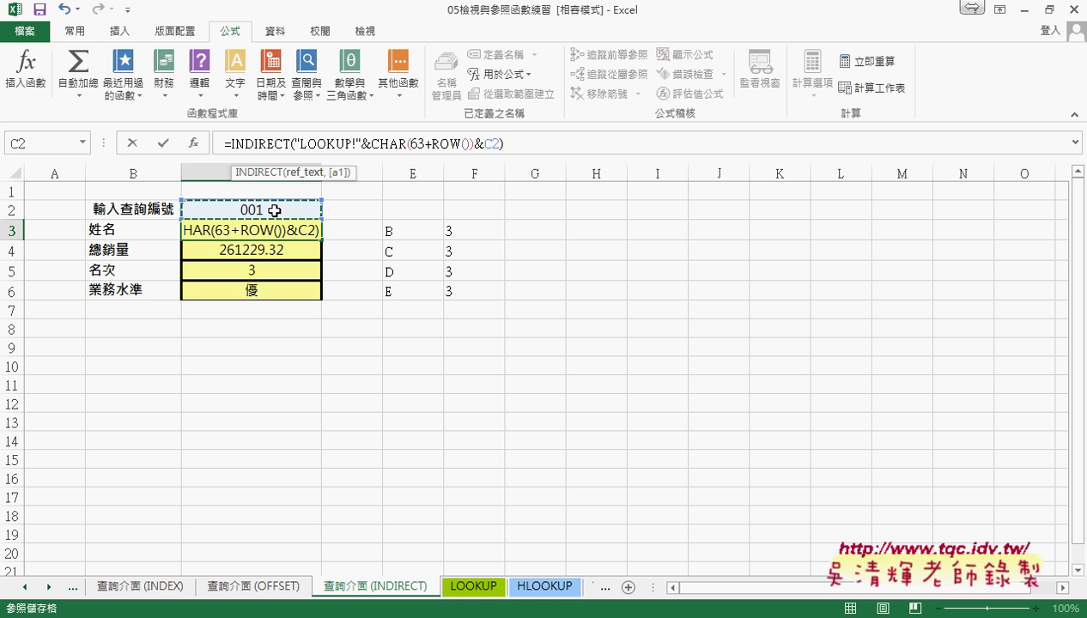
{"action": "type", "text": "+2"}
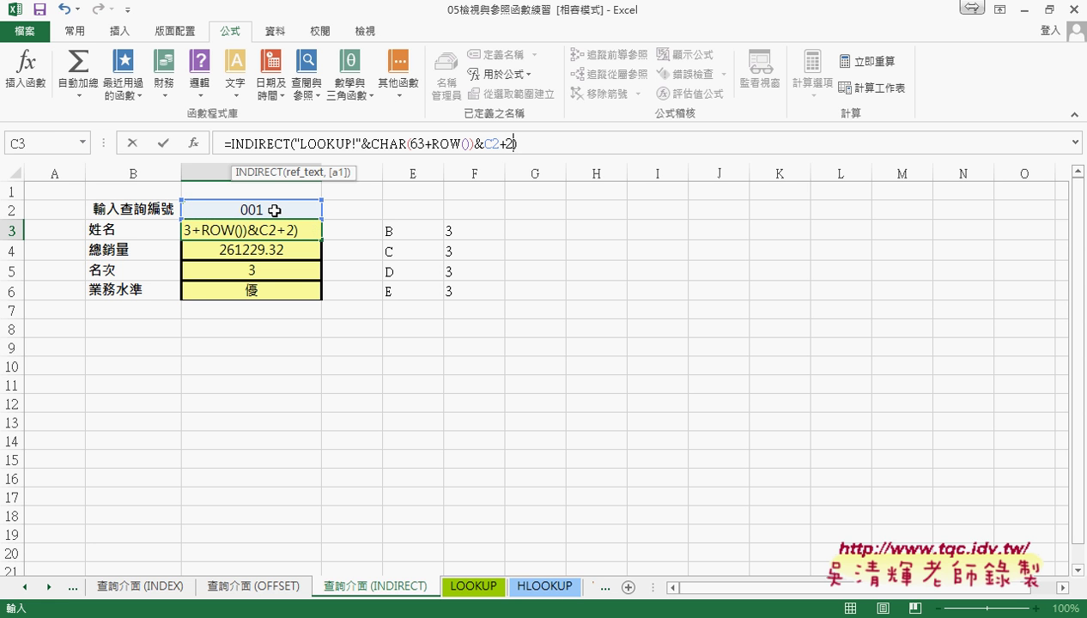
{"action": "left_click", "coordinate": [572, 145]}
{"action": "type", "text": "$"}
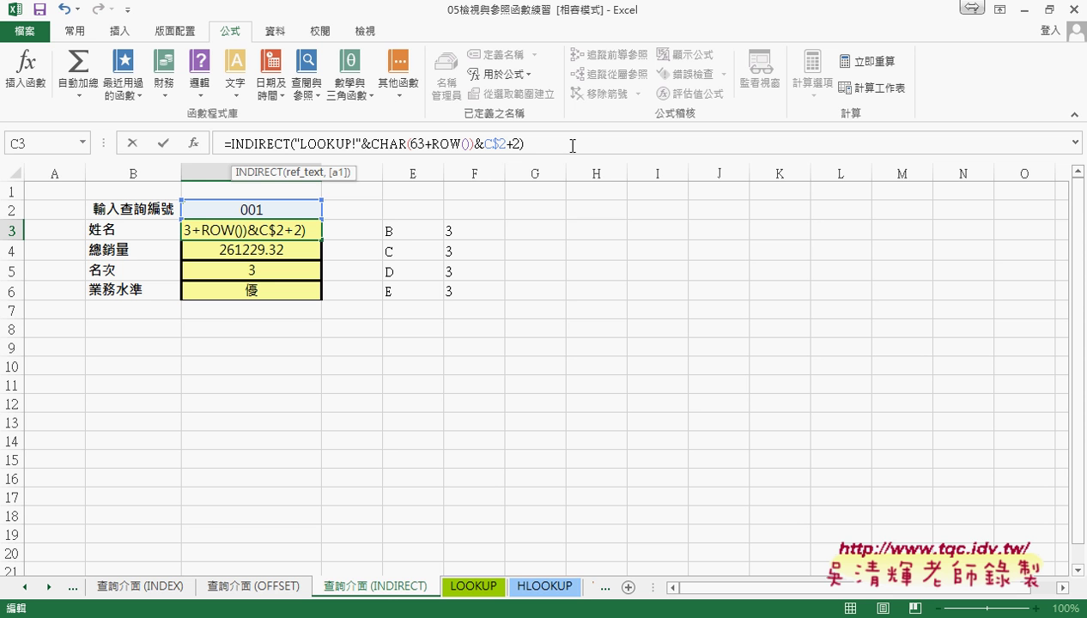
{"action": "left_click_drag", "start_coordinate": [474, 144], "coordinate": [371, 143]}
{"action": "left_click_drag", "start_coordinate": [483, 143], "coordinate": [508, 144]}
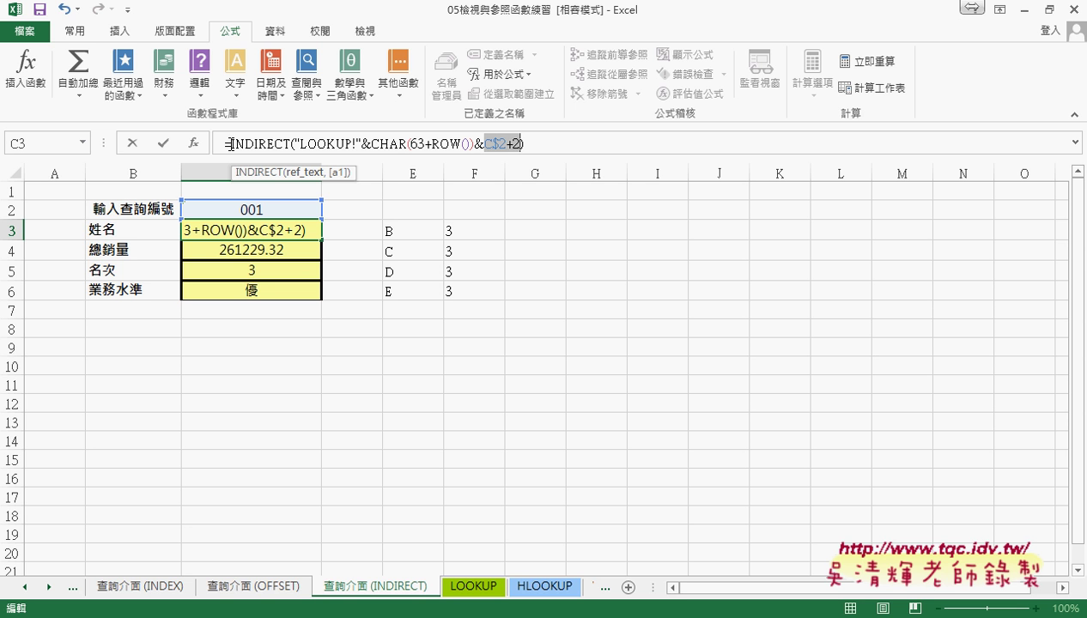
{"action": "left_click", "coordinate": [164, 144]}
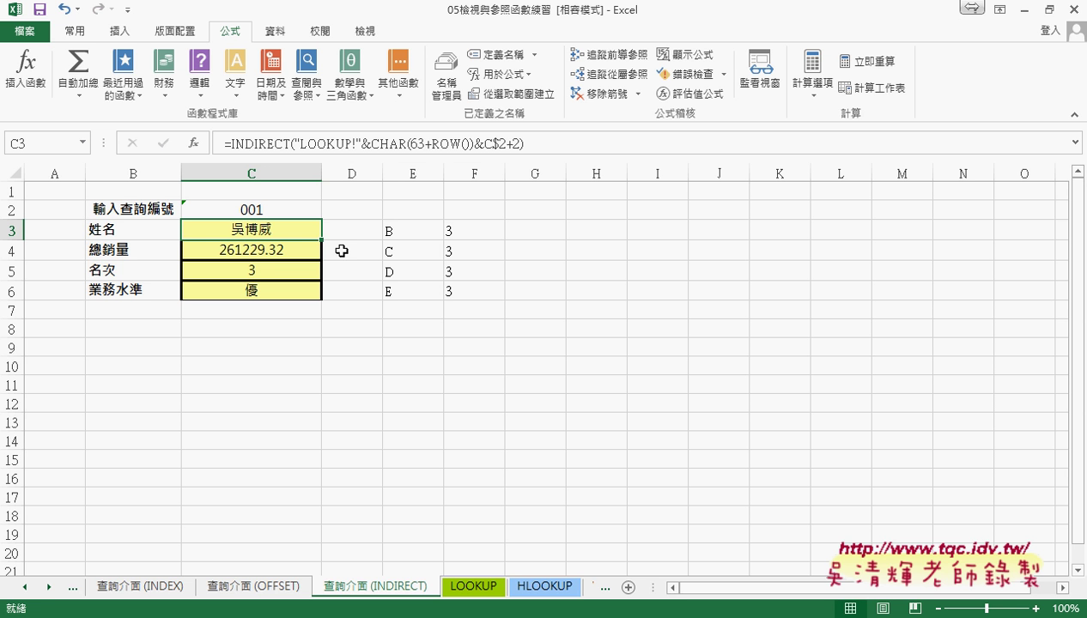
- Fill C3's INDIRECT formula down to C6 and compare against the LOOKUP sheet data
{"action": "left_click_drag", "start_coordinate": [321, 241], "coordinate": [322, 299]}
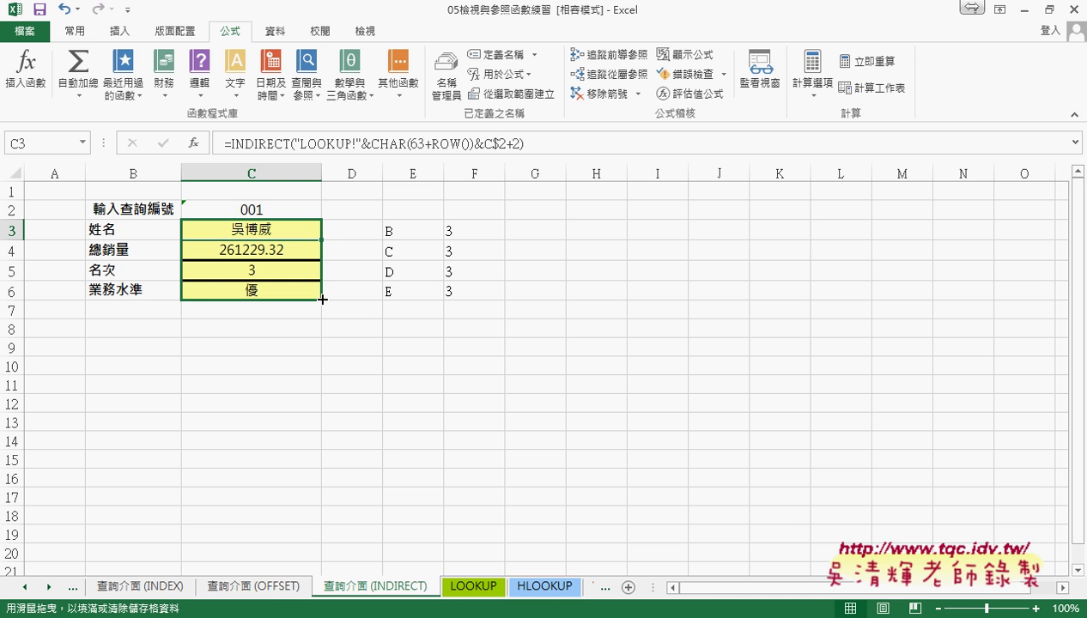
{"action": "left_click_drag", "start_coordinate": [322, 299], "coordinate": [321, 299]}
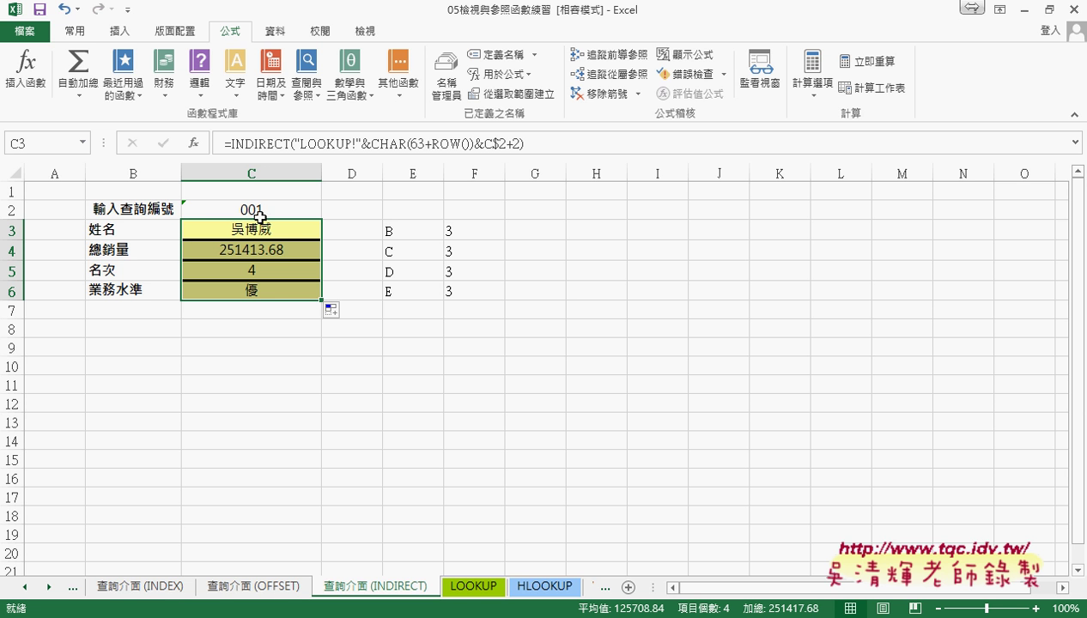
{"action": "left_click", "coordinate": [469, 589]}
{"action": "left_click", "coordinate": [271, 227]}
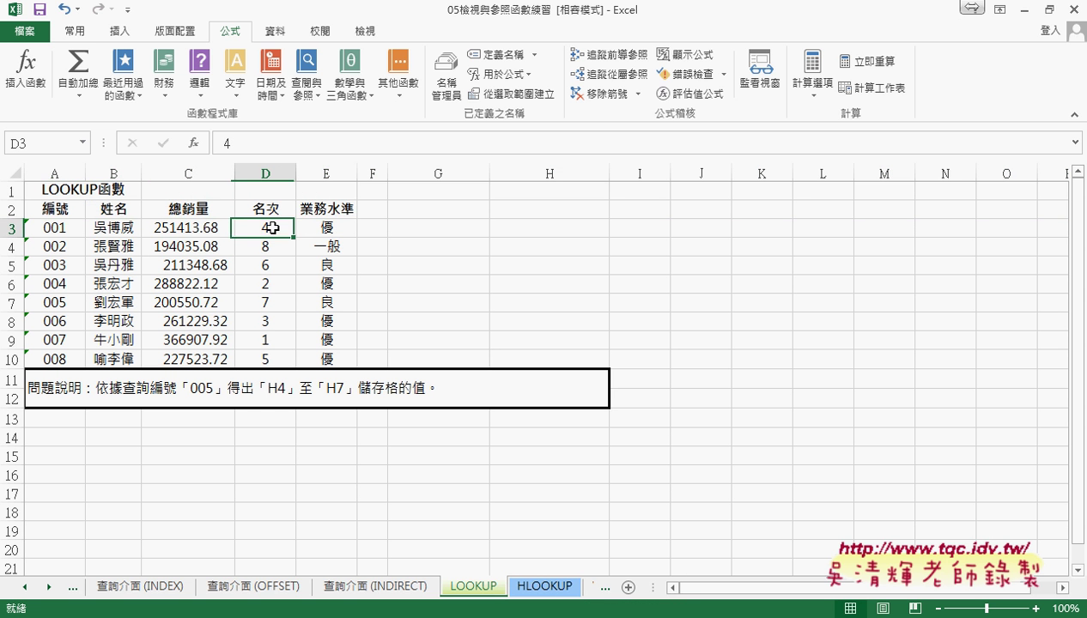
{"action": "left_click", "coordinate": [323, 225]}
{"action": "left_click", "coordinate": [381, 588]}
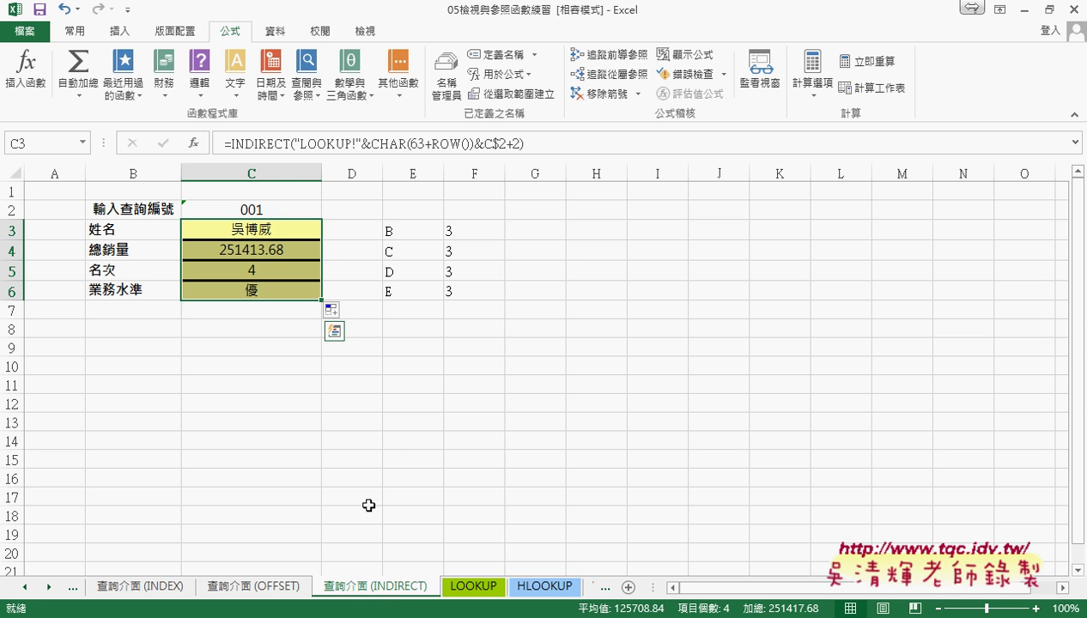
- Switch C2's ID to 002, then 003, so C3:C6 show employee 003's data
{"action": "left_click", "coordinate": [285, 209]}
{"action": "left_click", "coordinate": [329, 211]}
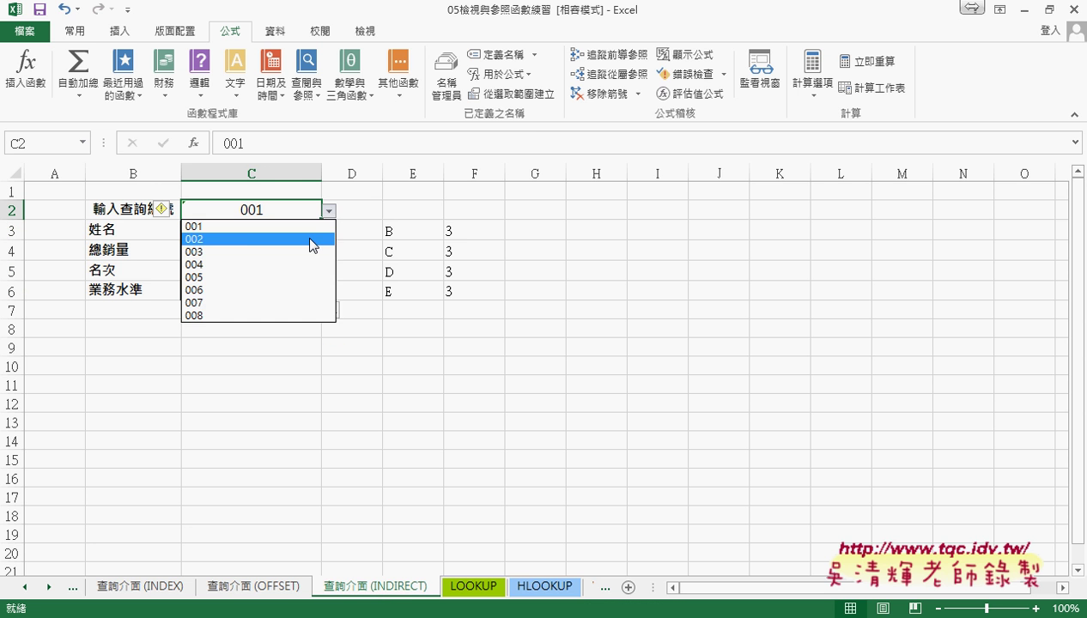
{"action": "left_click", "coordinate": [310, 241]}
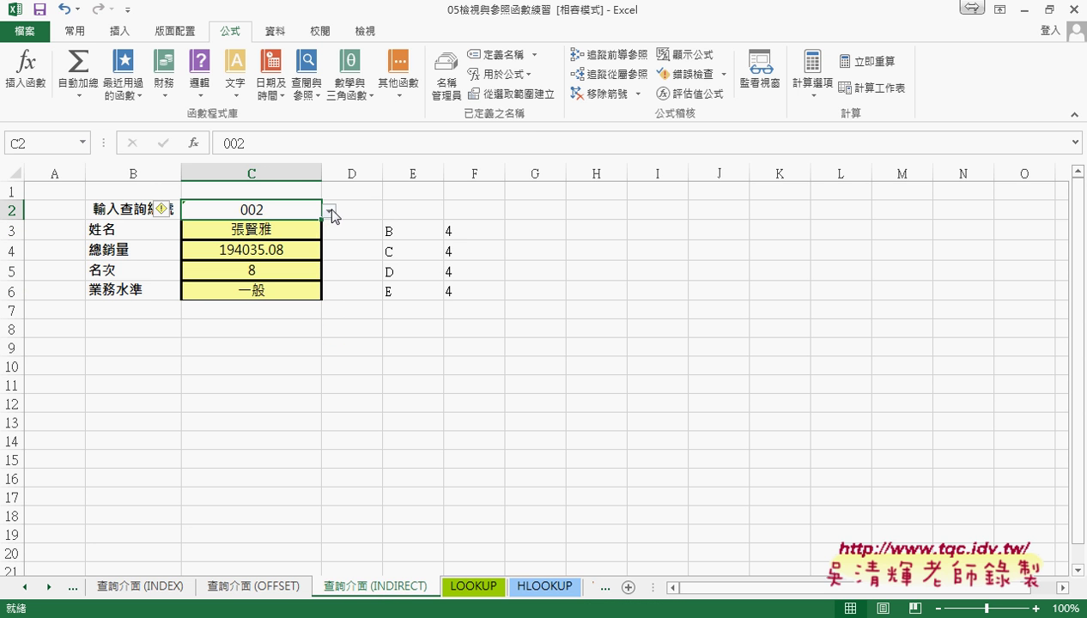
{"action": "left_click", "coordinate": [329, 211]}
{"action": "left_click", "coordinate": [315, 249]}
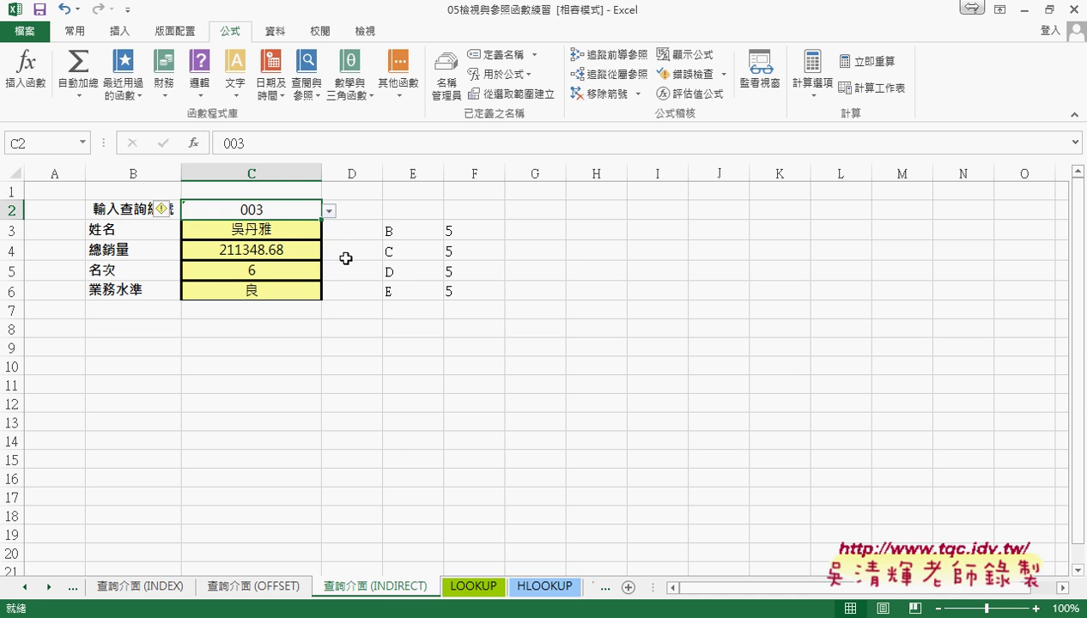
{"action": "left_click", "coordinate": [272, 225]}
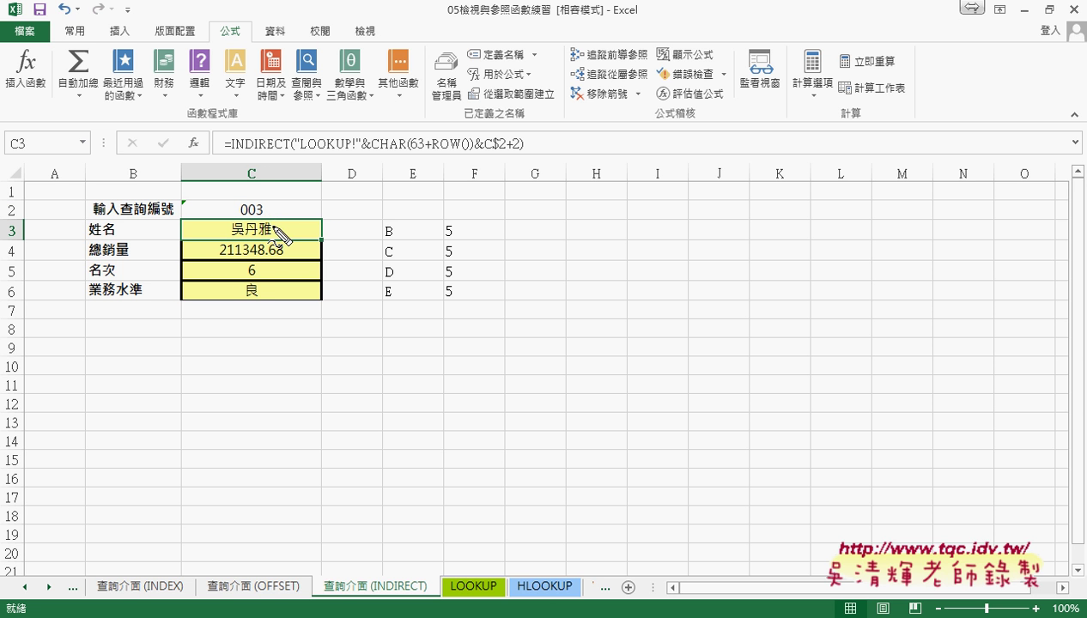
{"action": "left_click_drag", "start_coordinate": [232, 155], "coordinate": [281, 155]}
{"action": "mouse_move", "coordinate": [506, 602]}
{"action": "left_mouse_down"}
{"action": "mouse_move", "coordinate": [461, 601]}
{"action": "mouse_move", "coordinate": [497, 606]}
{"action": "left_mouse_up"}
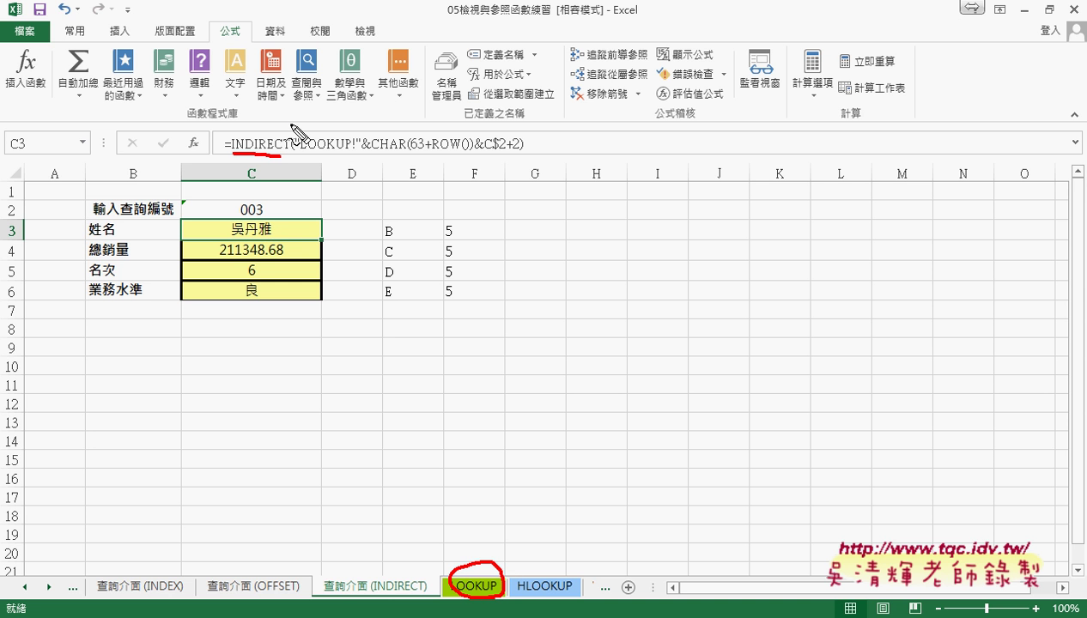
{"action": "left_click_drag", "start_coordinate": [292, 122], "coordinate": [290, 134]}
{"action": "left_click_drag", "start_coordinate": [300, 122], "coordinate": [298, 134]}
{"action": "mouse_move", "coordinate": [519, 112]}
{"action": "left_mouse_down"}
{"action": "mouse_move", "coordinate": [515, 128]}
{"action": "mouse_move", "coordinate": [526, 121]}
{"action": "left_mouse_up"}
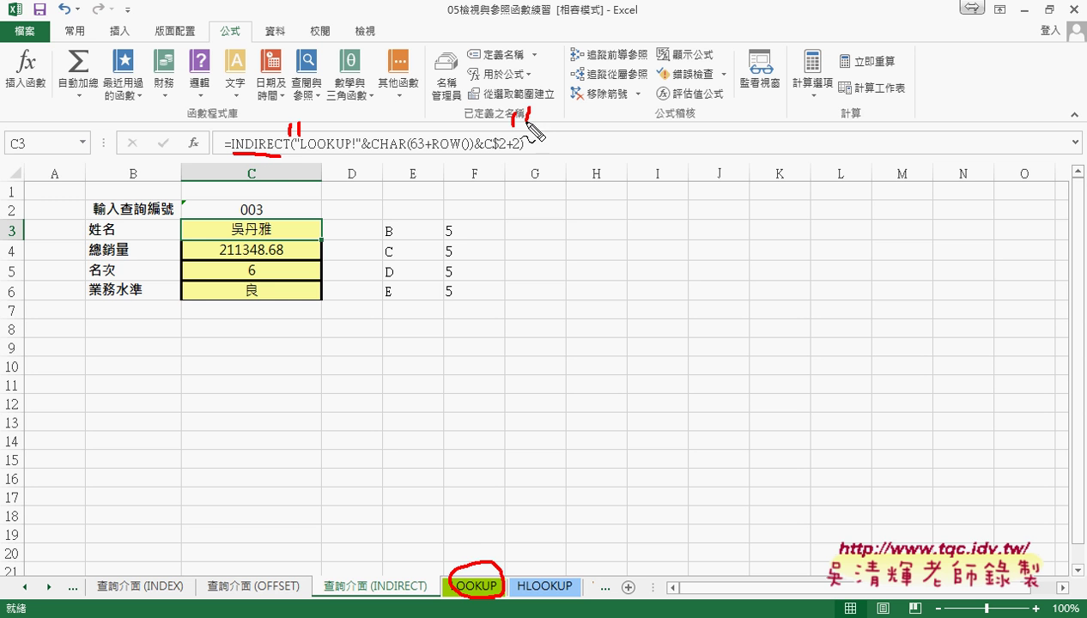
{"action": "left_click_drag", "start_coordinate": [299, 155], "coordinate": [353, 151]}
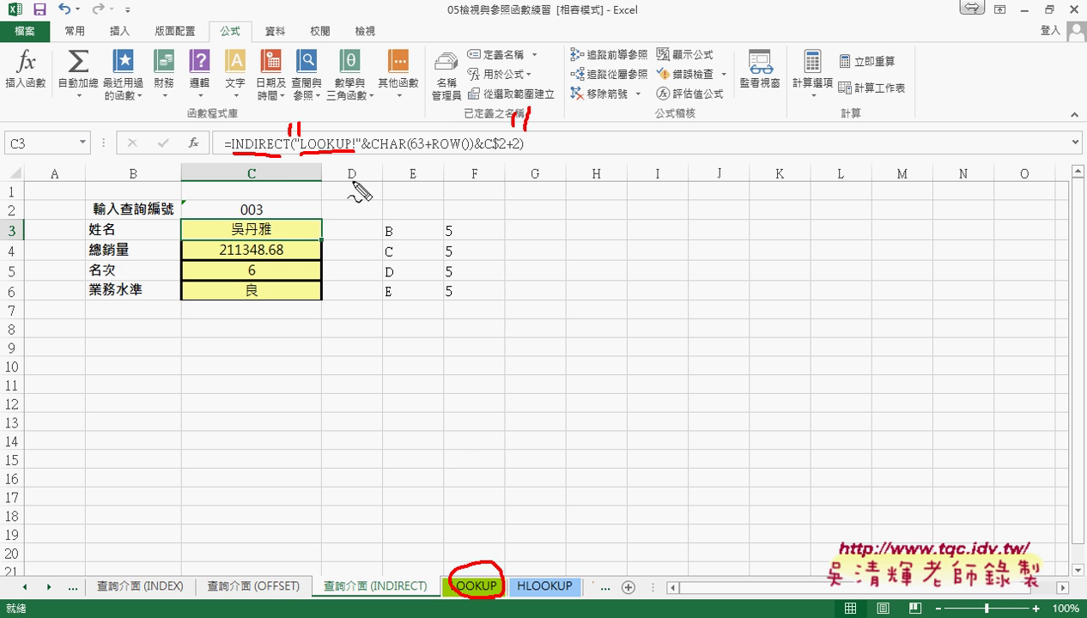
{"action": "left_click_drag", "start_coordinate": [471, 565], "coordinate": [328, 163]}
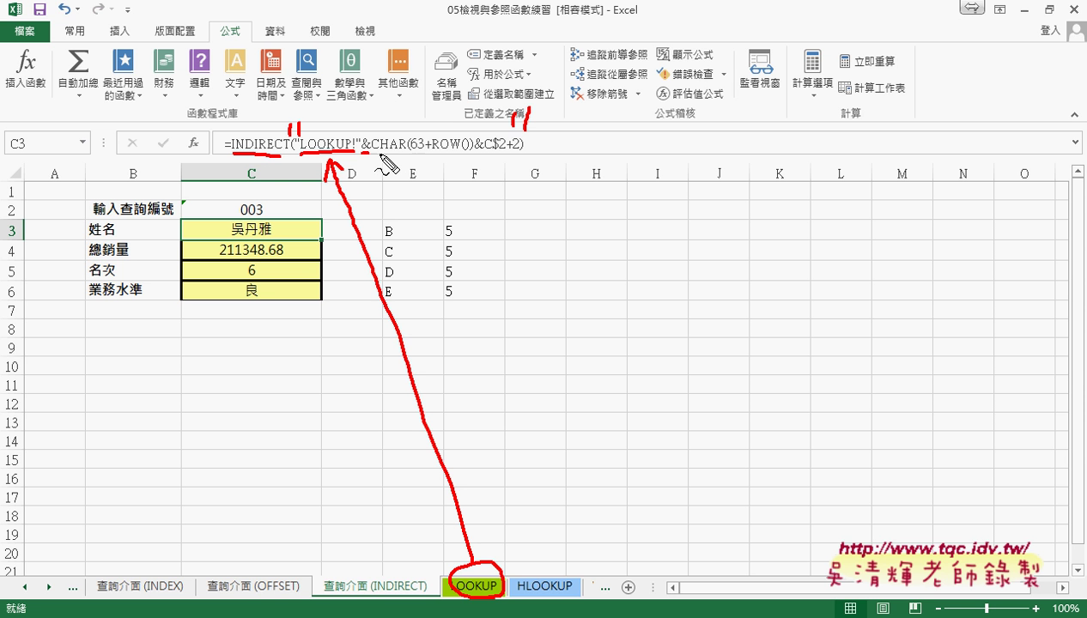
{"action": "left_click_drag", "start_coordinate": [414, 154], "coordinate": [471, 156]}
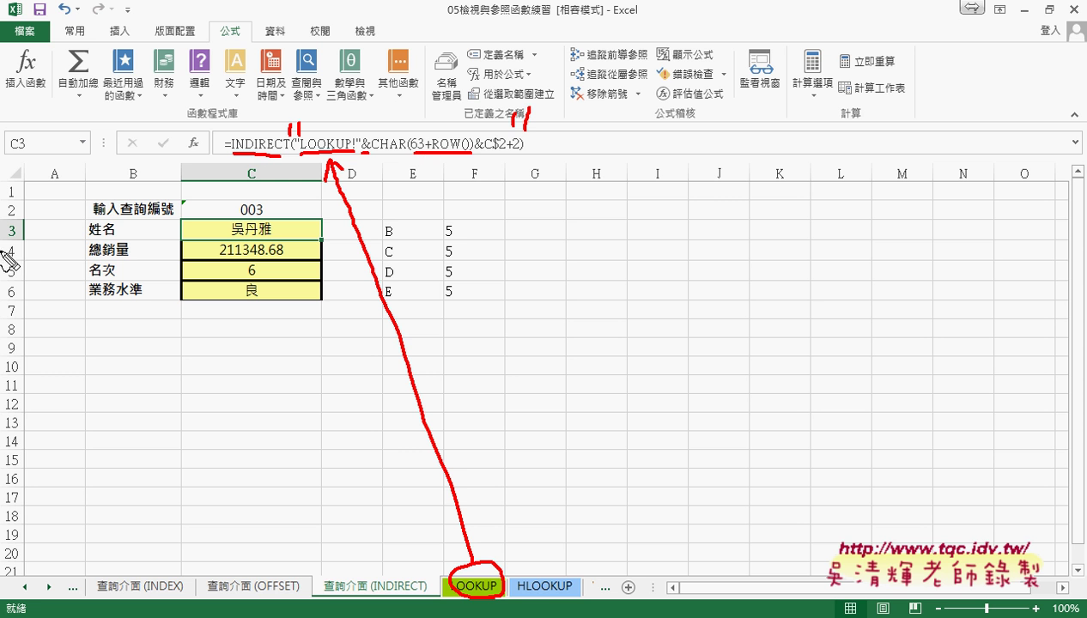
{"action": "left_click_drag", "start_coordinate": [24, 220], "coordinate": [21, 237]}
{"action": "mouse_move", "coordinate": [422, 69]}
{"action": "left_mouse_down"}
{"action": "mouse_move", "coordinate": [407, 106]}
{"action": "mouse_move", "coordinate": [429, 91]}
{"action": "left_mouse_up"}
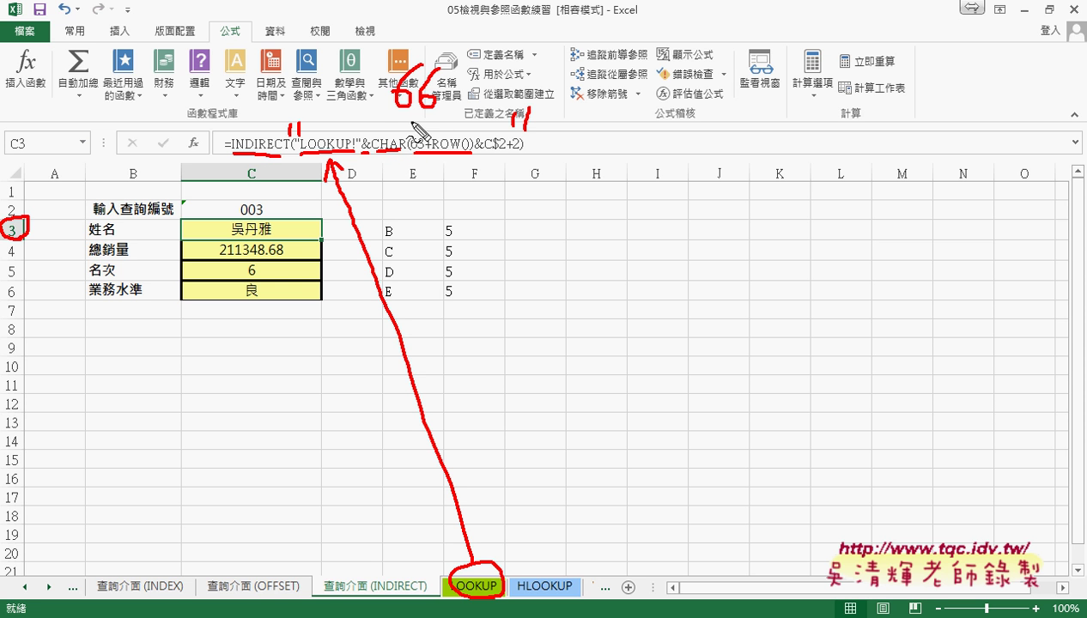
{"action": "left_click_drag", "start_coordinate": [414, 165], "coordinate": [418, 200]}
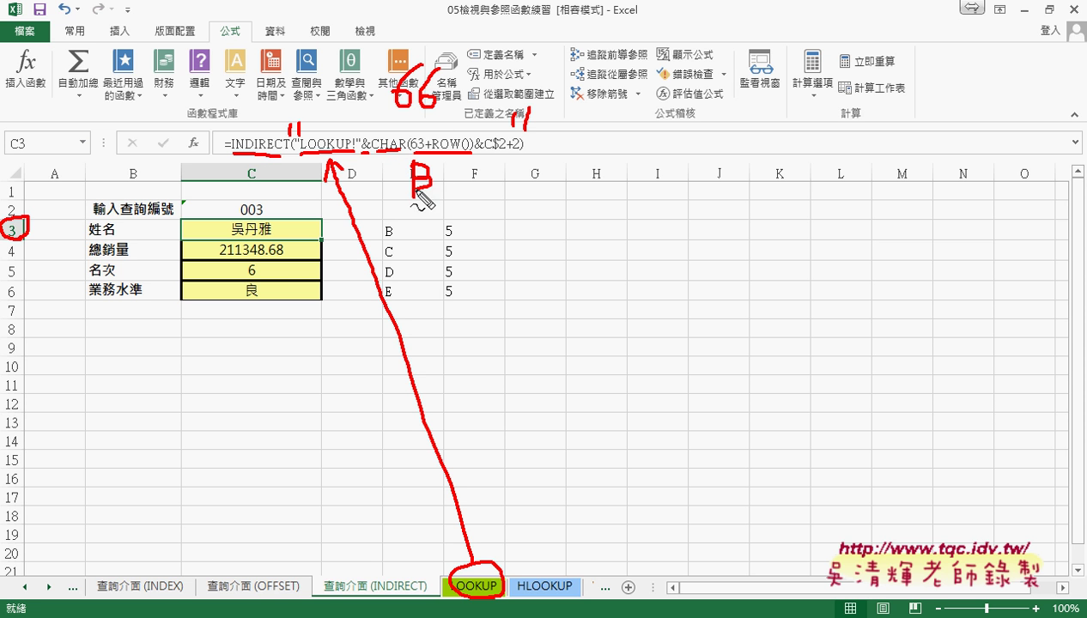
{"action": "left_click_drag", "start_coordinate": [494, 155], "coordinate": [516, 155]}
{"action": "left_click_drag", "start_coordinate": [245, 214], "coordinate": [262, 212]}
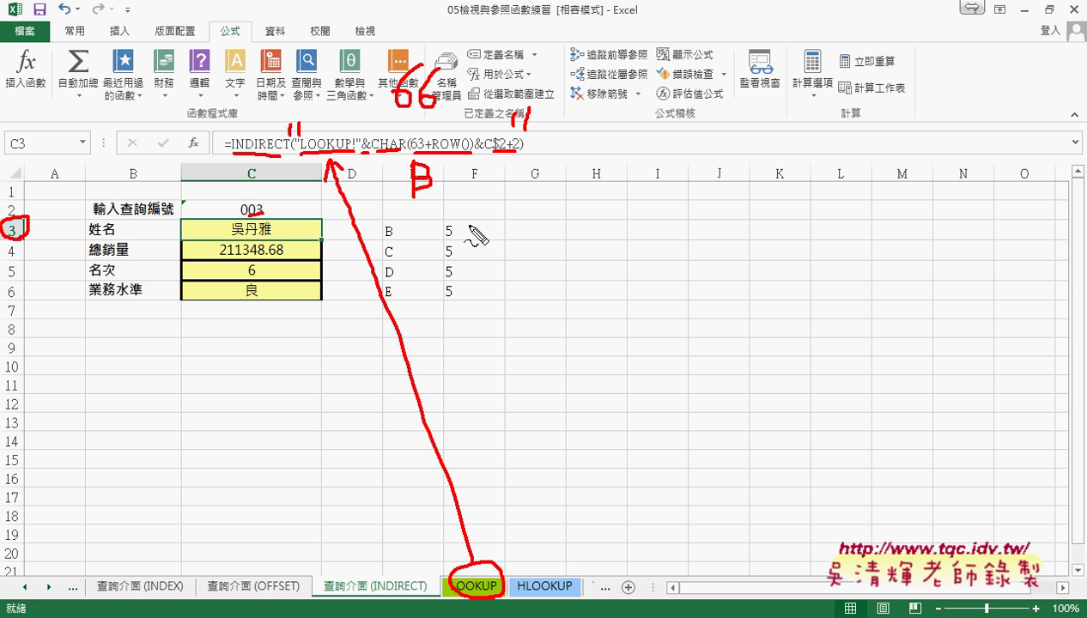
{"action": "mouse_move", "coordinate": [438, 176]}
{"action": "left_mouse_down"}
{"action": "mouse_move", "coordinate": [453, 191]}
{"action": "mouse_move", "coordinate": [319, 225]}
{"action": "mouse_move", "coordinate": [333, 229]}
{"action": "left_mouse_up"}
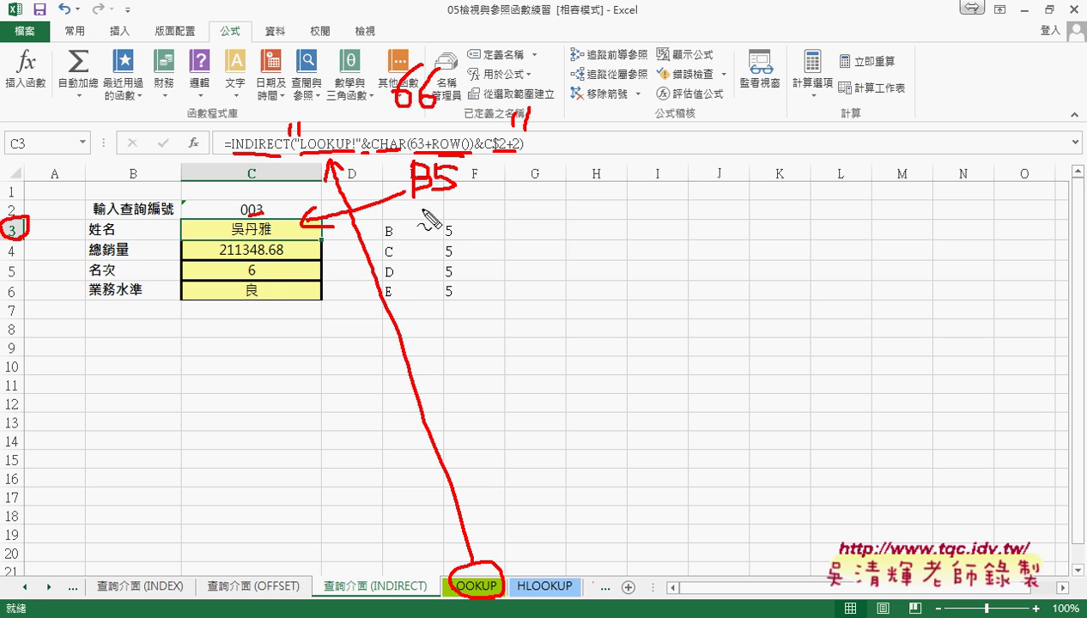
{"action": "mouse_move", "coordinate": [431, 212]}
{"action": "left_mouse_down"}
{"action": "mouse_move", "coordinate": [417, 257]}
{"action": "mouse_move", "coordinate": [433, 292]}
{"action": "left_mouse_up"}
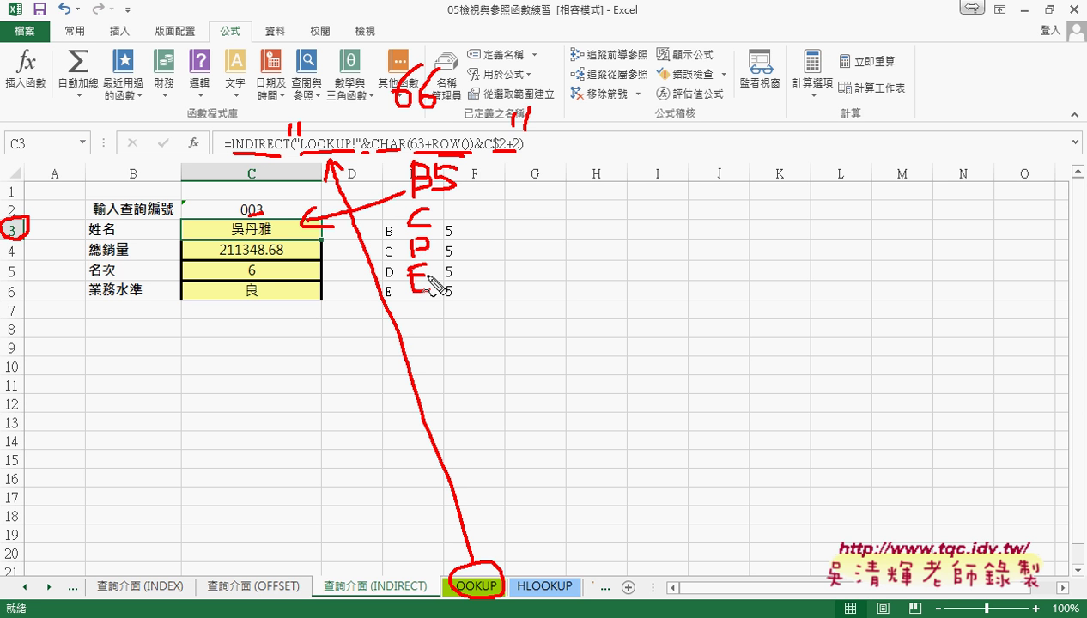